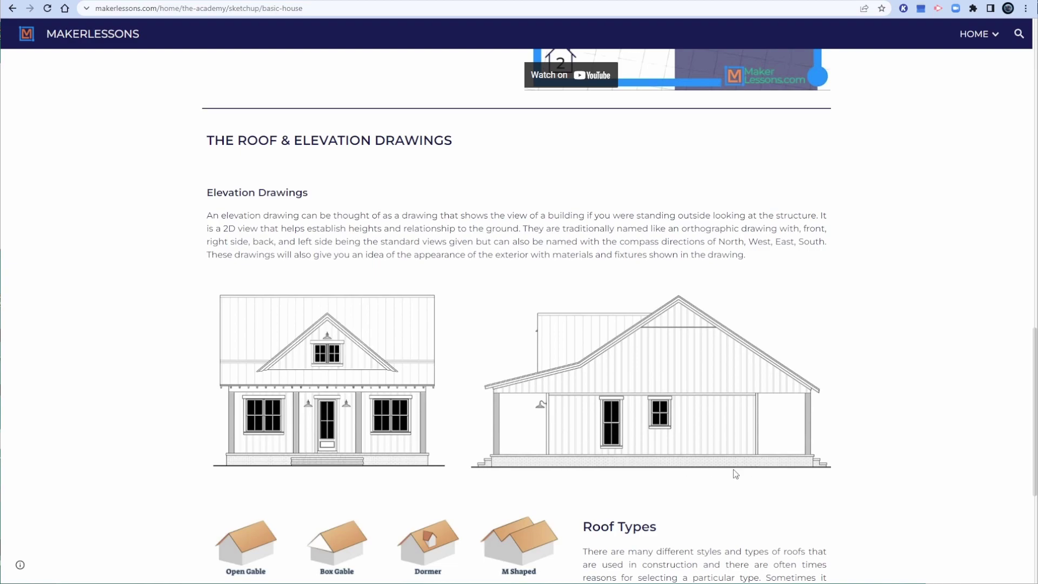
Review the elevation drawings and roof types on the Basic House lesson page.
scroll(719, 471, "down", 3)
scroll(681, 418, "down", 2)
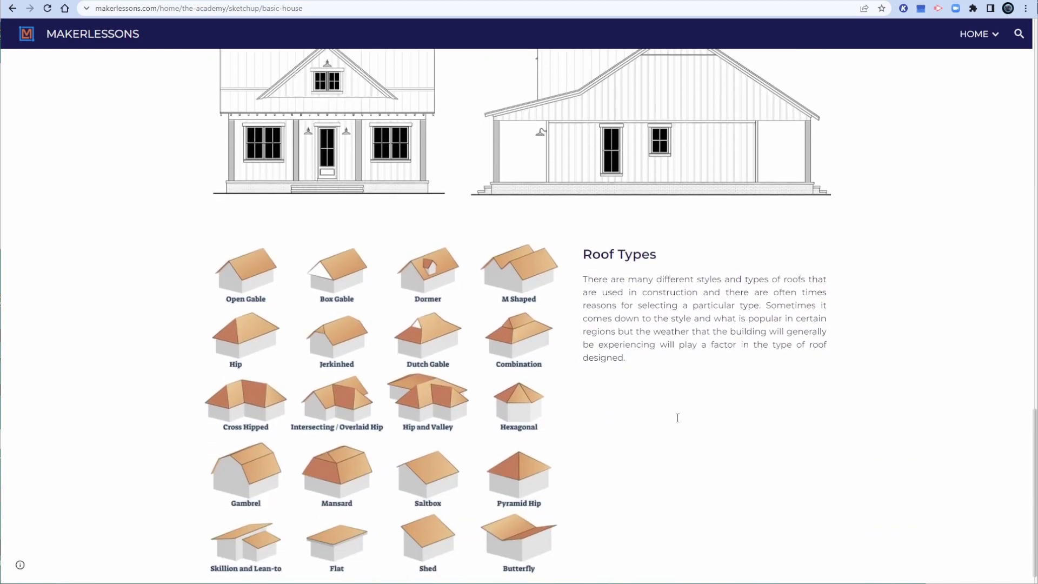
scroll(672, 420, "up", 2)
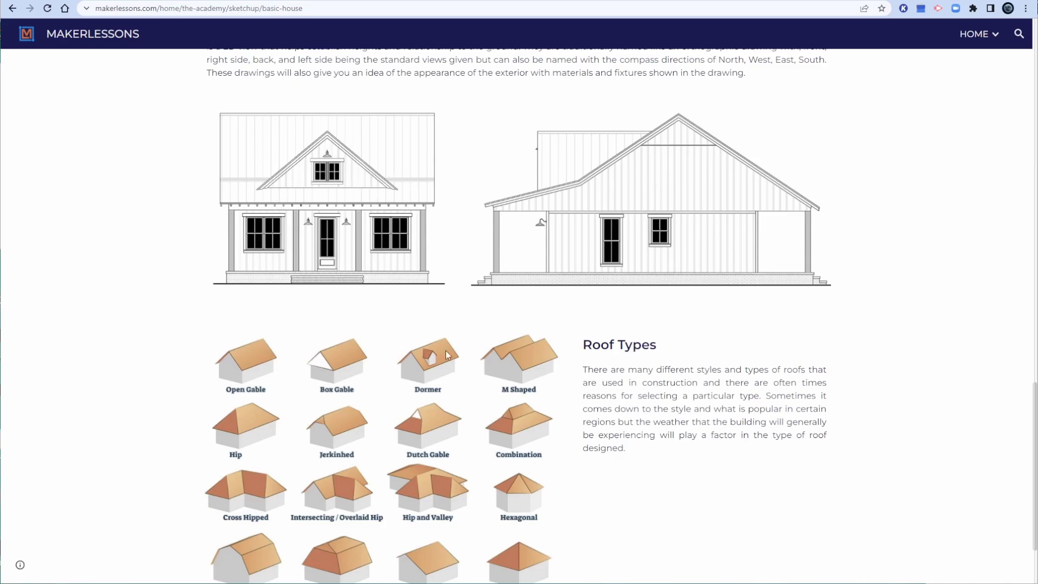
scroll(504, 362, "up", 7)
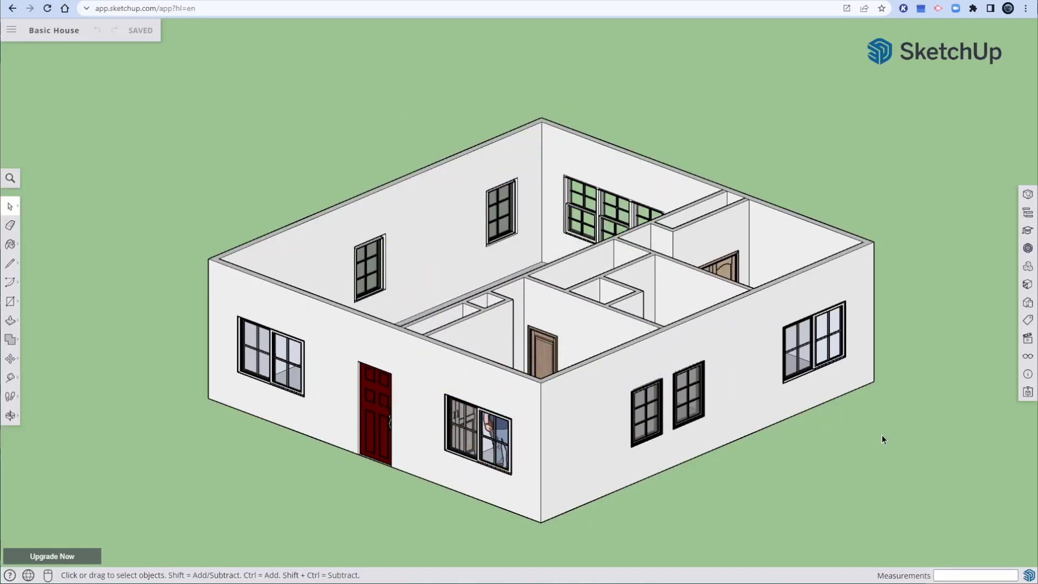
Inspect the side of the house model and compare it with the front and rear porches on the lesson page's floor plan.
key("o")
left_click_drag(876, 431, 724, 430)
middle_click_drag(724, 430, 559, 429)
left_click(178, 1)
scroll(673, 194, "up", 12)
scroll(840, 365, "down", 4)
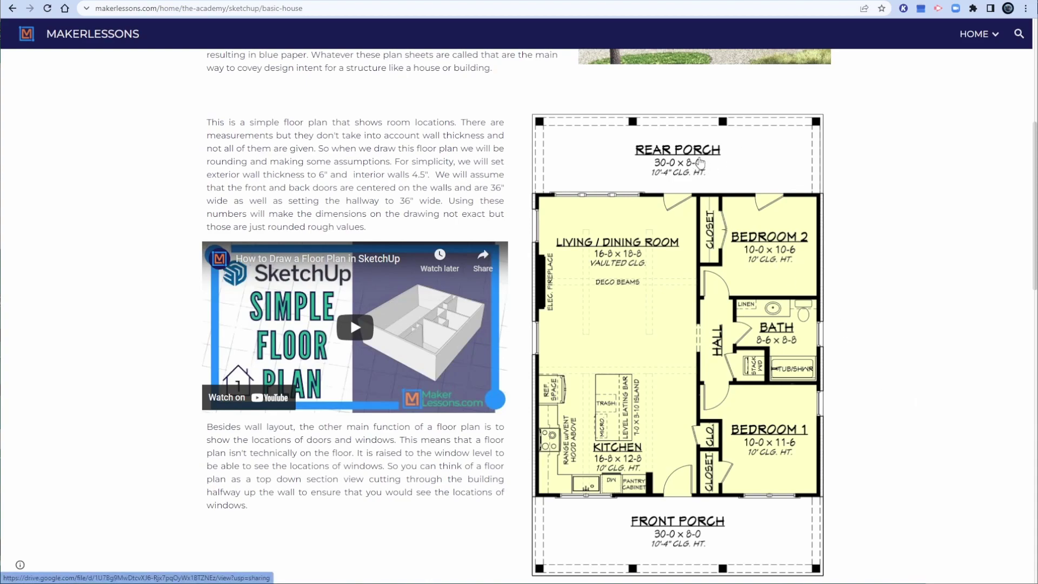
scroll(719, 535, "down", 1)
scroll(716, 539, "down", 1)
scroll(724, 444, "down", 4)
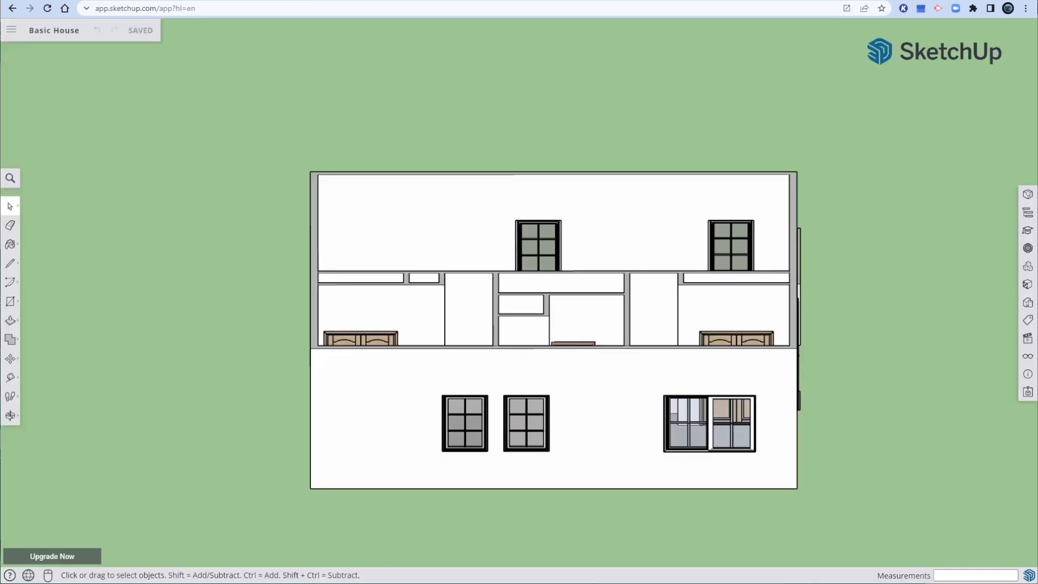
Switch the house model to the standard right-side view and bring up the lesson page's elevation drawings.
left_click(1026, 339)
left_click(972, 83)
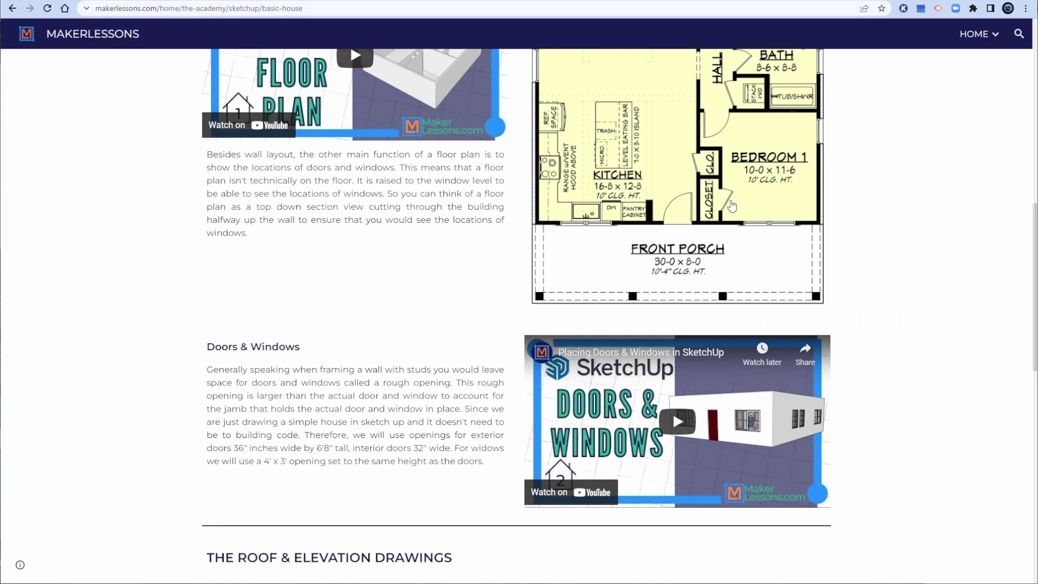
scroll(708, 259, "down", 8)
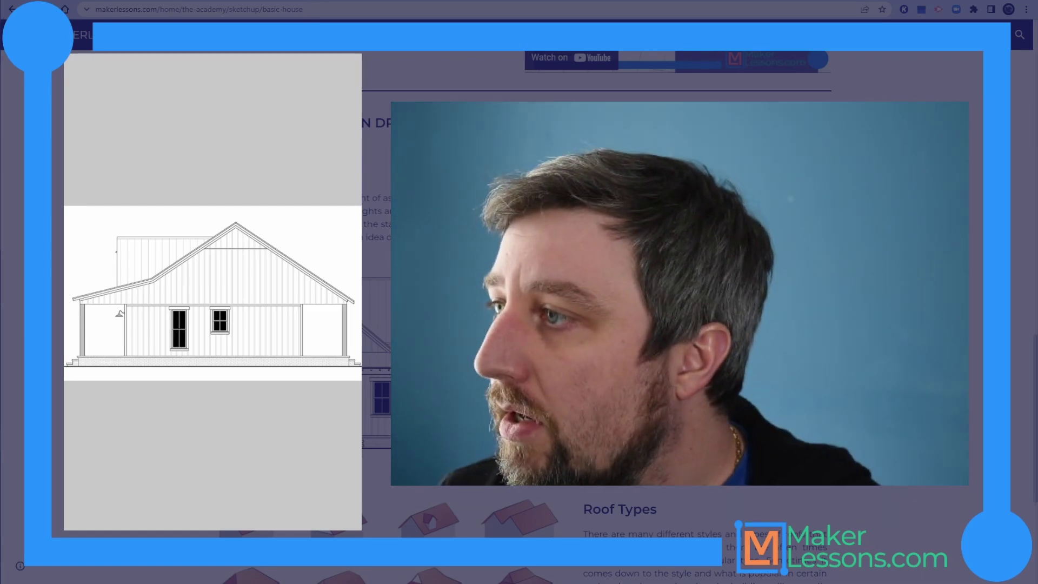
mouse_move(68, 246)
left_mouse_down()
mouse_move(83, 248)
mouse_move(84, 224)
mouse_move(64, 245)
mouse_move(99, 243)
mouse_move(99, 232)
left_mouse_up()
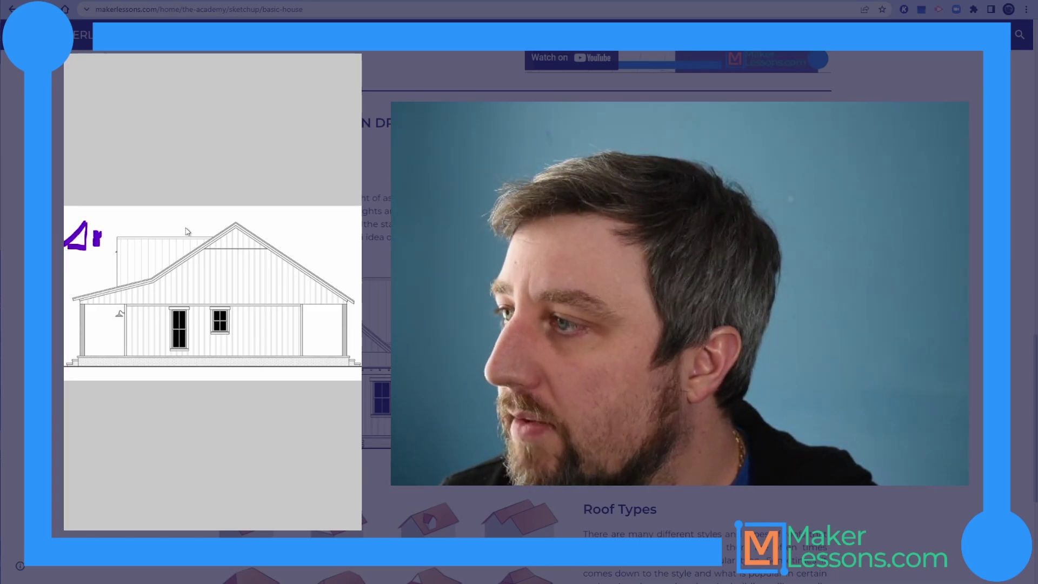
key("ctrl+z")
key("ctrl+z")
key("ctrl+z")
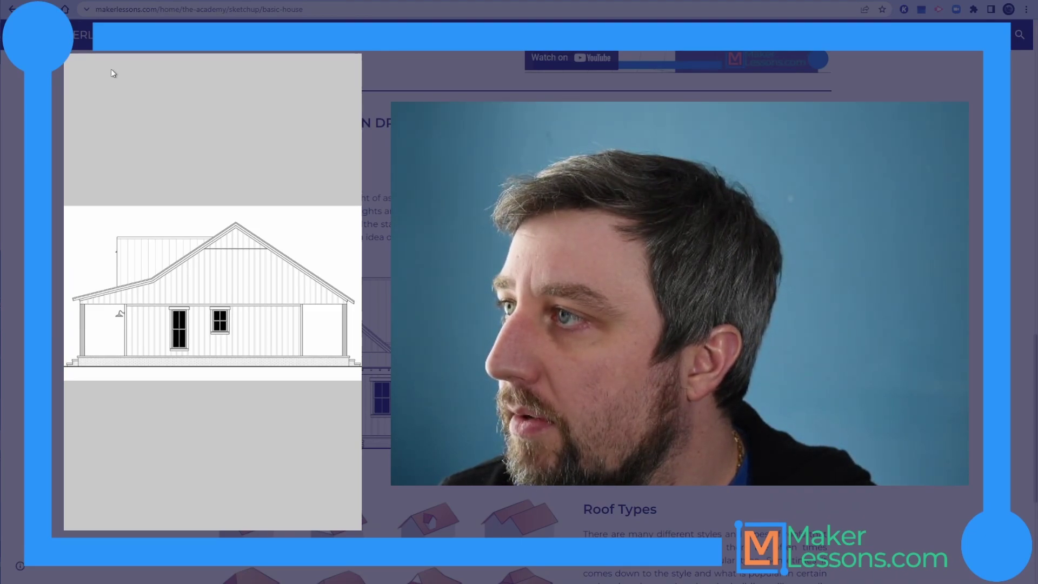
Sketch a small roof-pitch triangle beside the side elevation drawing.
mouse_move(72, 247)
left_mouse_down()
mouse_move(85, 248)
mouse_move(94, 229)
mouse_move(71, 247)
mouse_move(98, 250)
mouse_move(107, 236)
left_mouse_up()
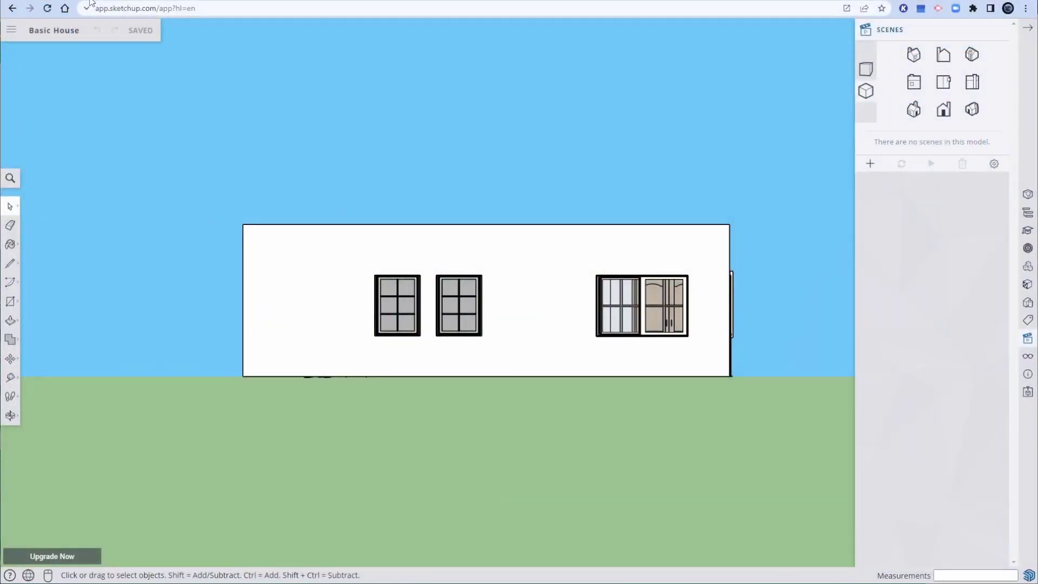
Draw an 8' line outward along the green axis from the side wall's lower front corner, ending in a 24" downward edge.
left_click(10, 263)
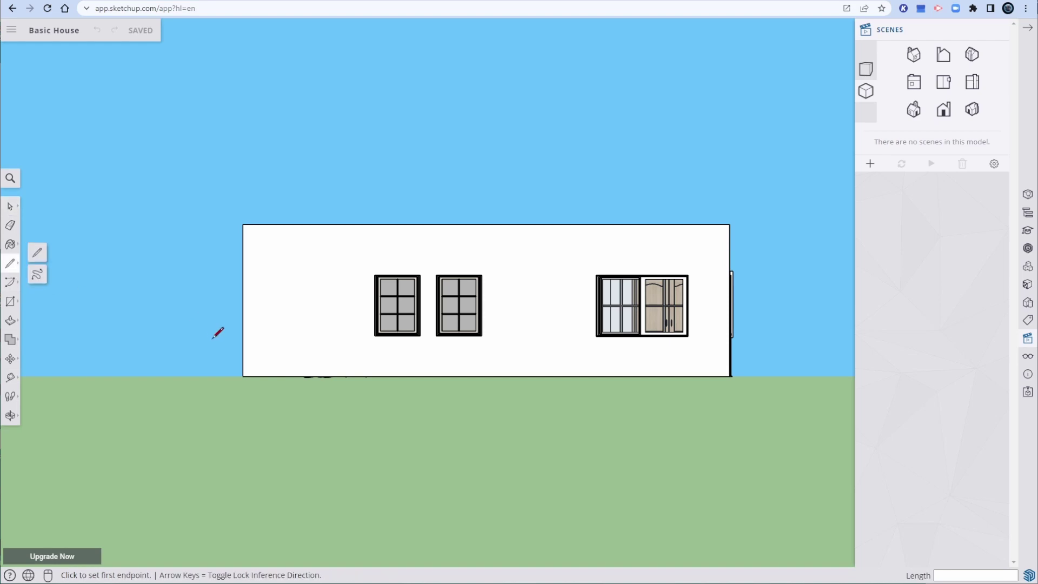
left_click(242, 376)
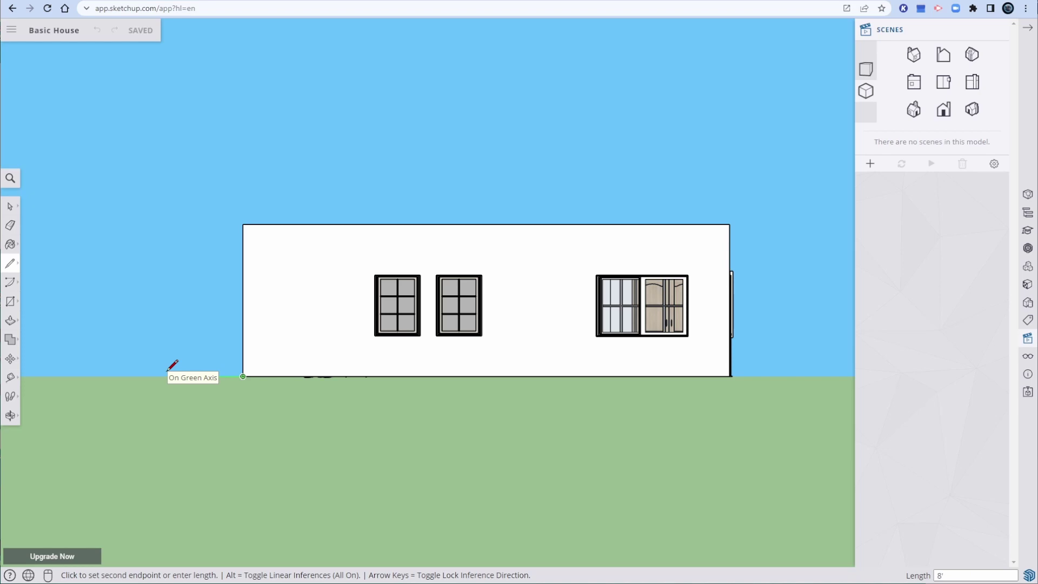
key("Return")
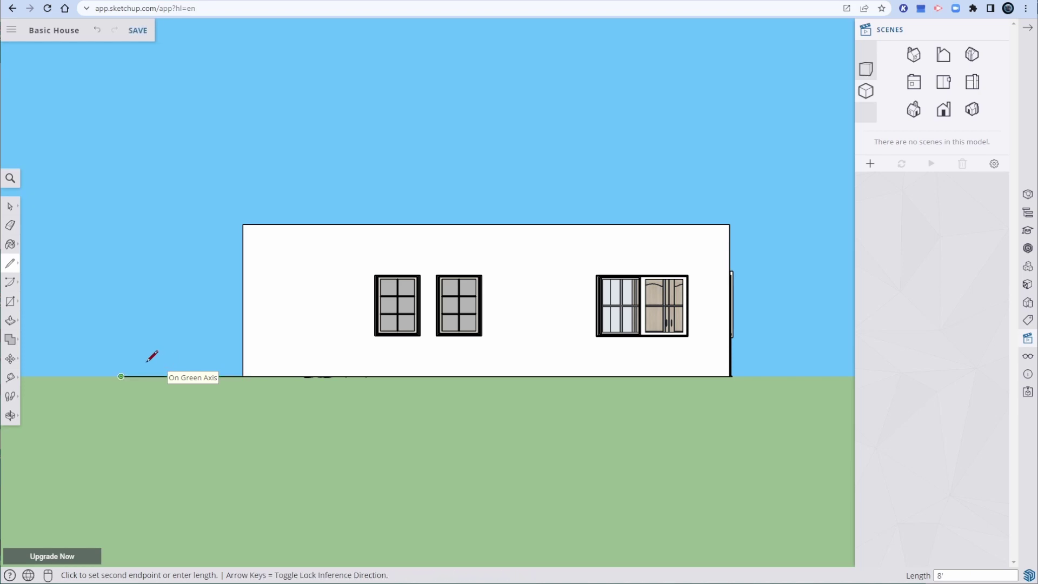
left_click(128, 419)
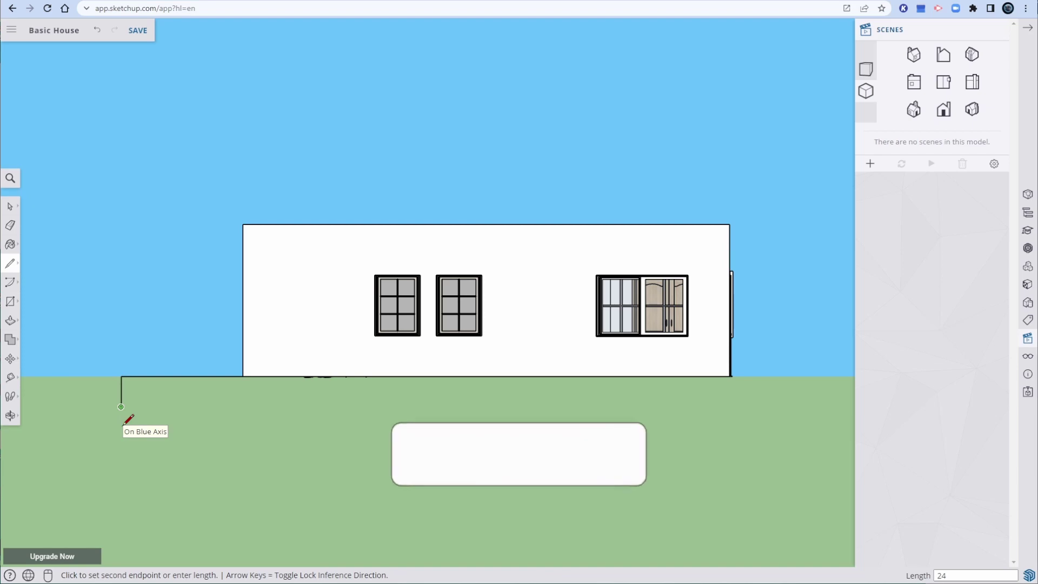
key("Escape")
key("space")
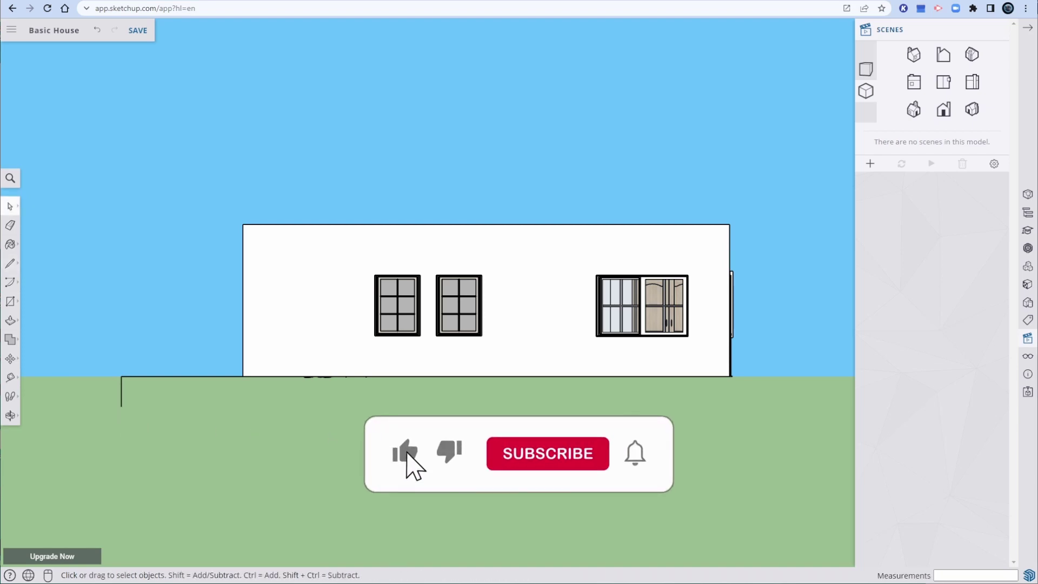
Draw a matching 8' line from the wall's lower rear corner, drop it to the same depth, and close the porch base profile.
key("l")
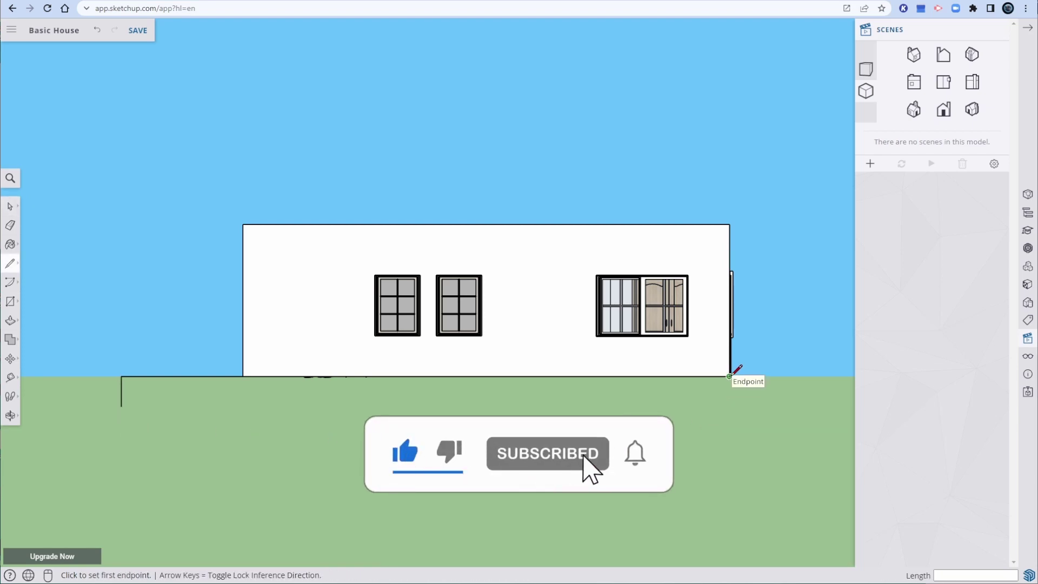
left_click(729, 375)
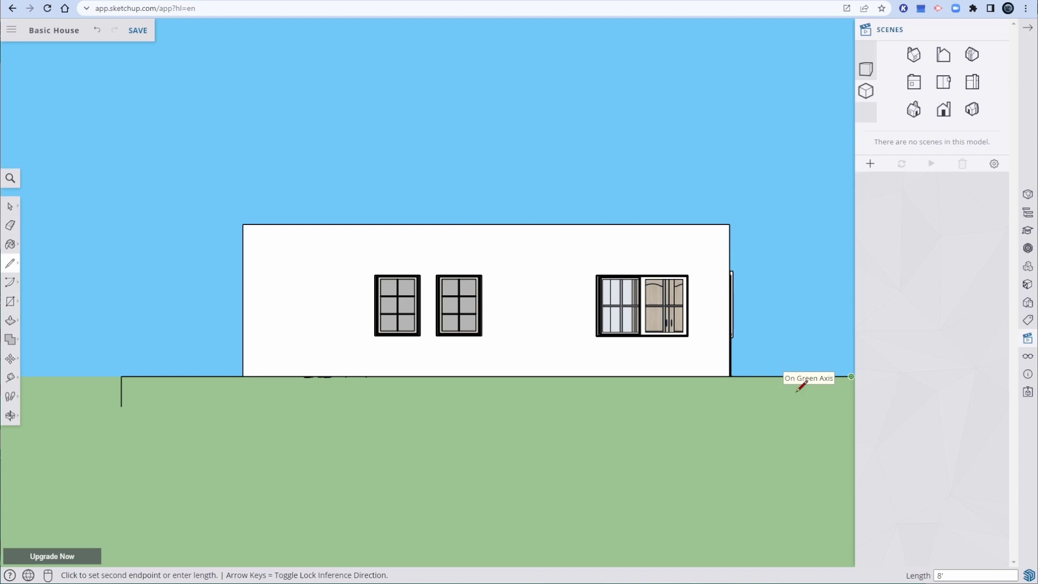
left_click(850, 376)
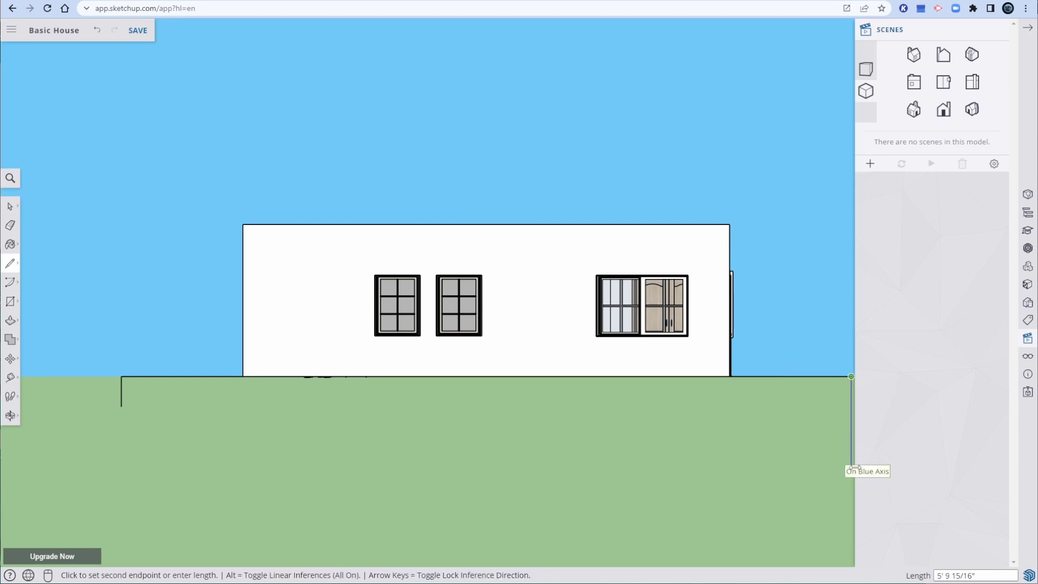
key("Return")
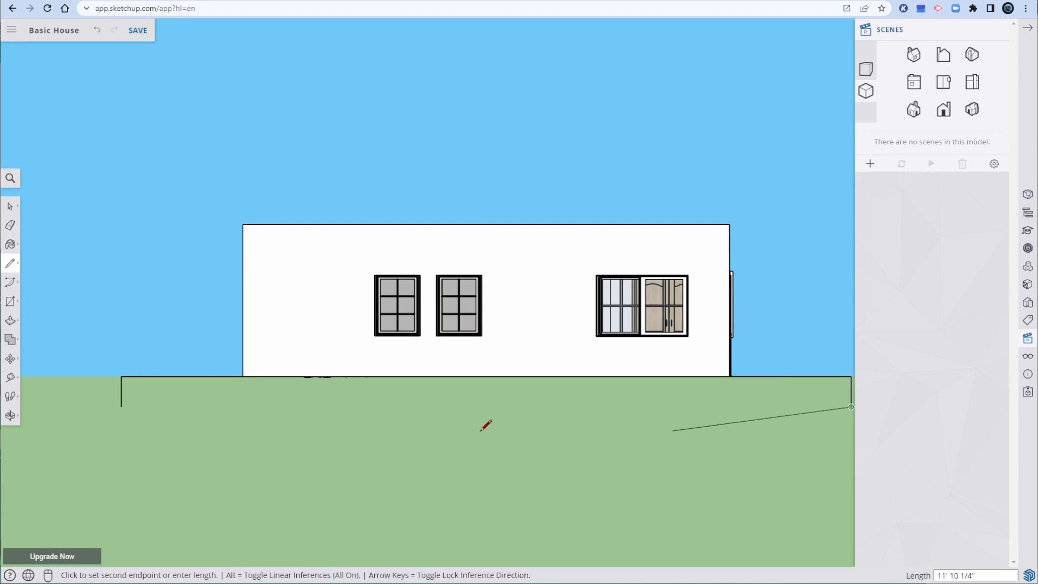
left_click(121, 407)
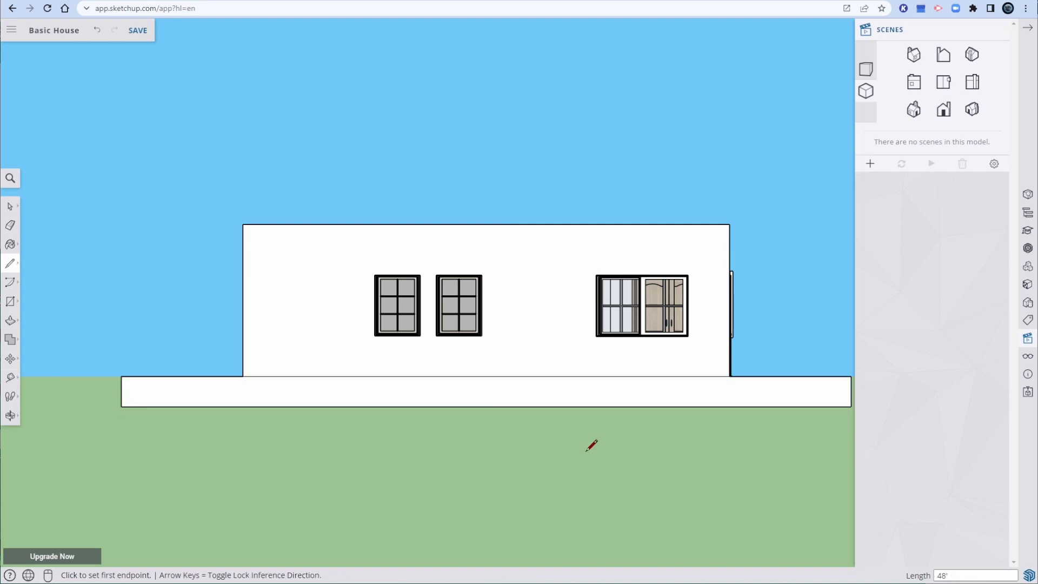
Push/Pull the porch base profile 30' across the house to the opposite front corner.
key("space")
middle_click_drag(612, 451, 571, 452, "shift")
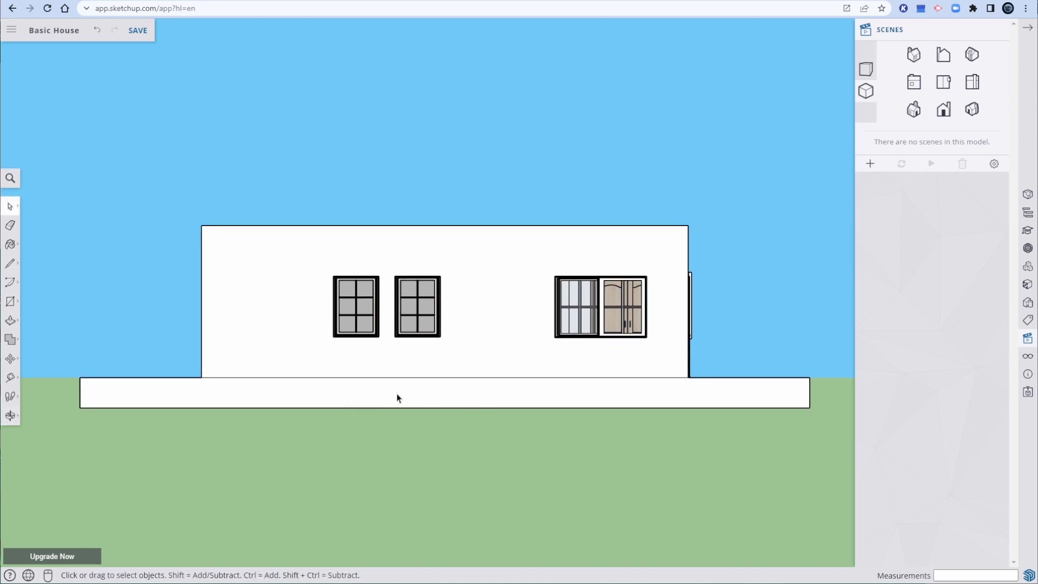
left_click(971, 111)
scroll(732, 481, "down", 3)
middle_click_drag(739, 488, 677, 424)
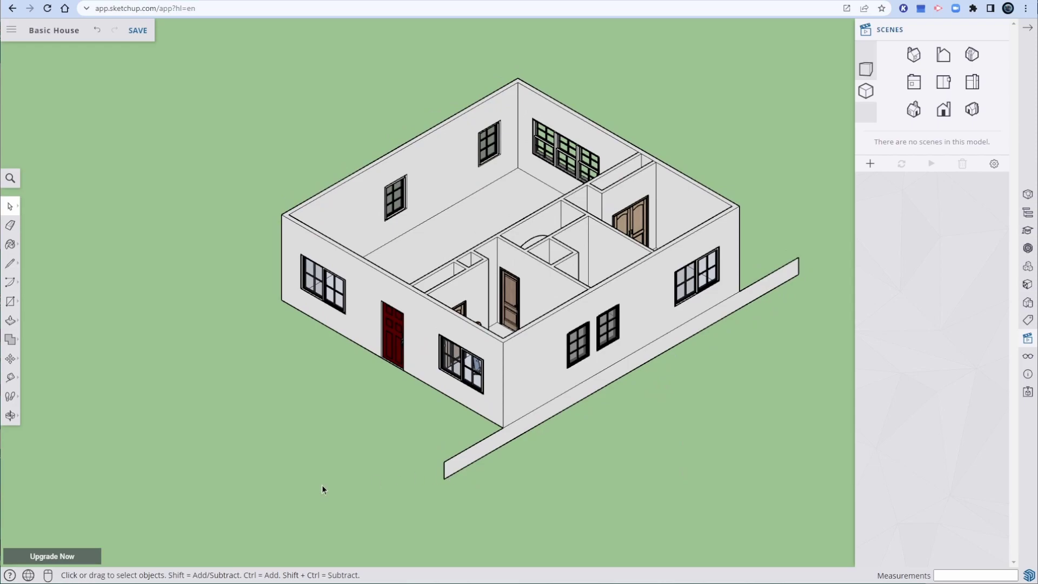
key("p")
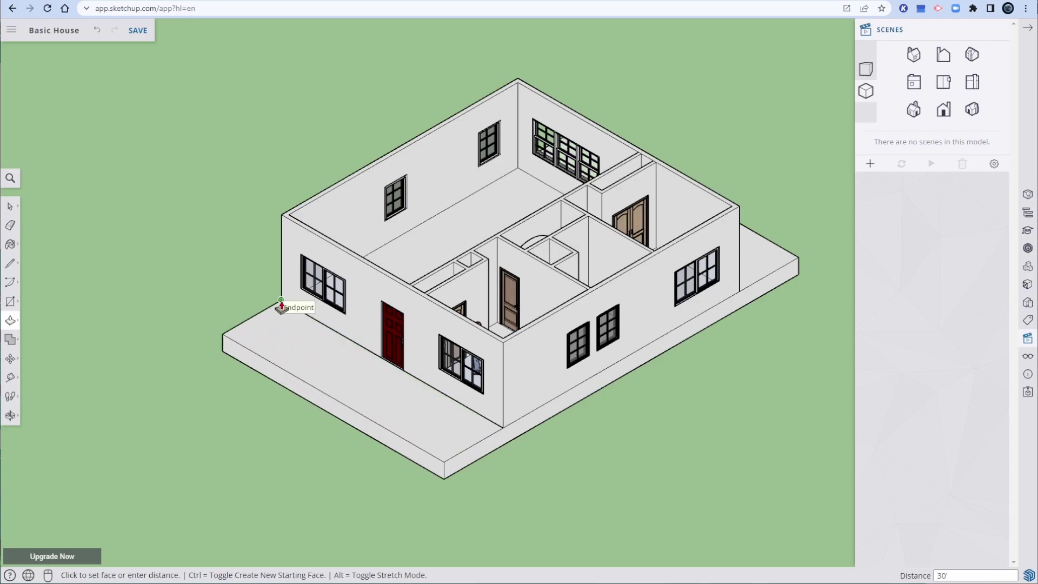
left_click(281, 300)
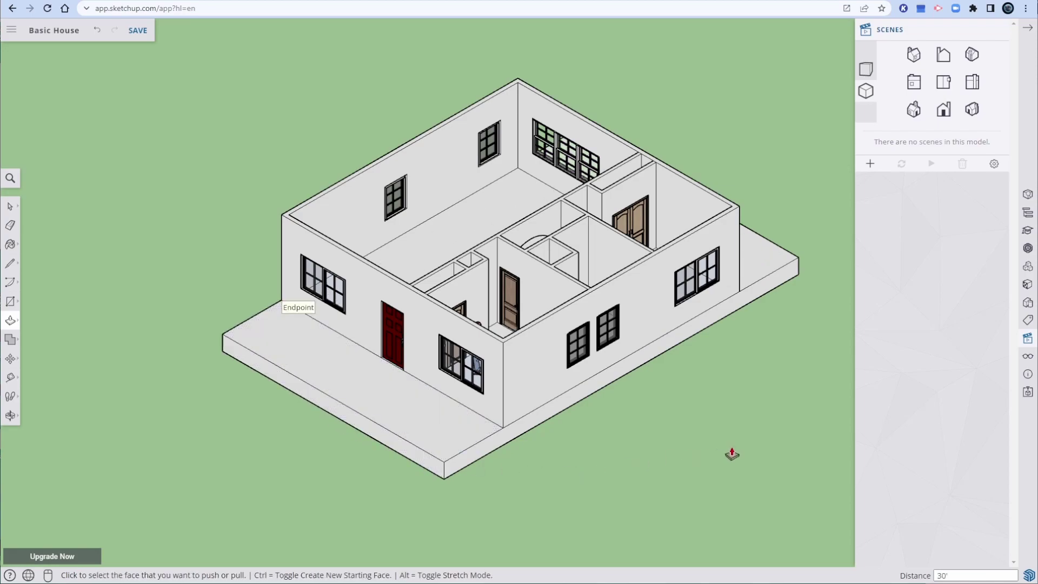
key("space")
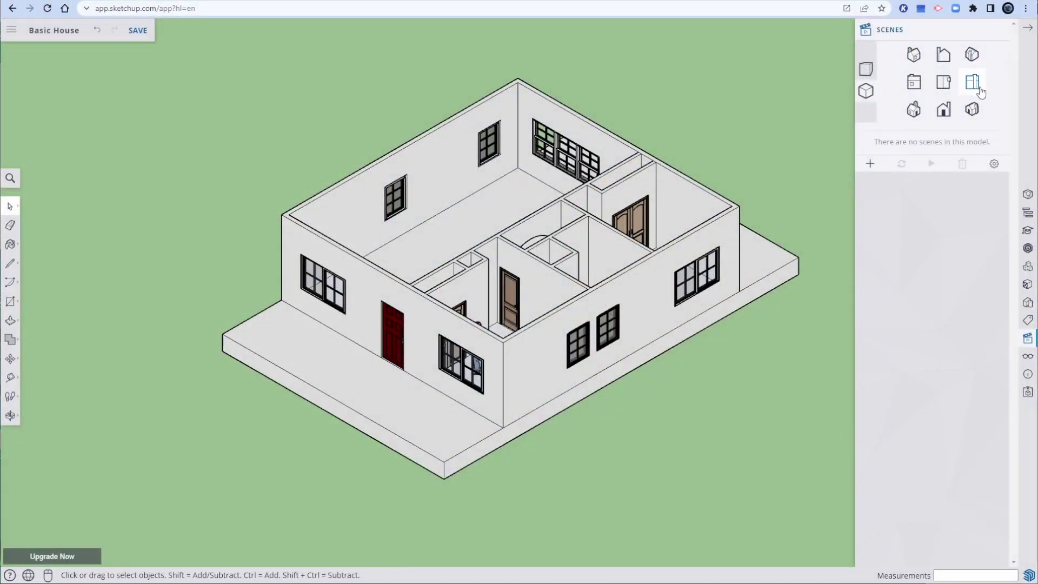
In the right-side view, draw an 8' line outward from the wall's top rear corner, ending in a short upward edge.
left_click(973, 84)
key("l")
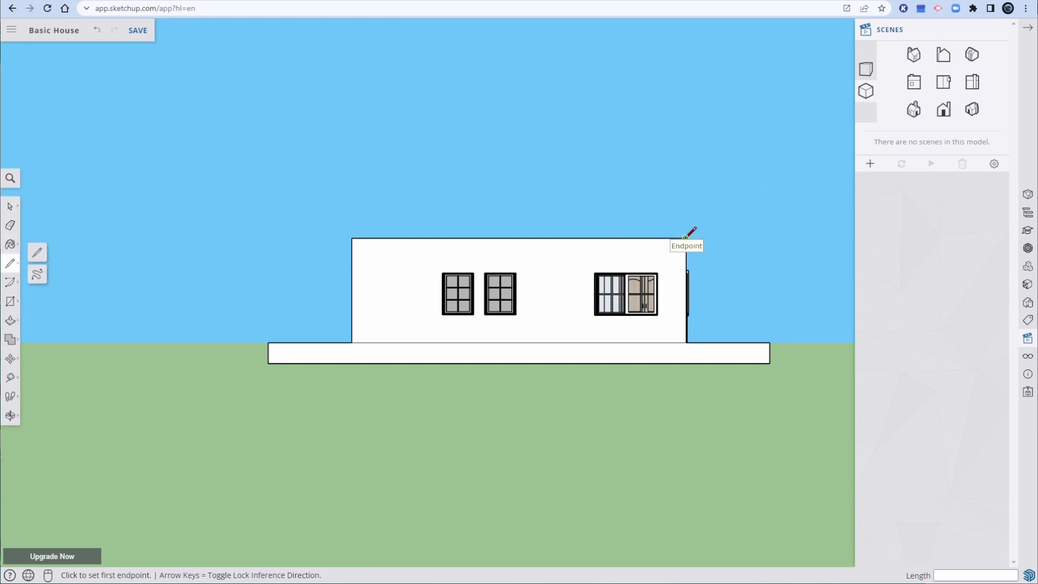
left_click(685, 238)
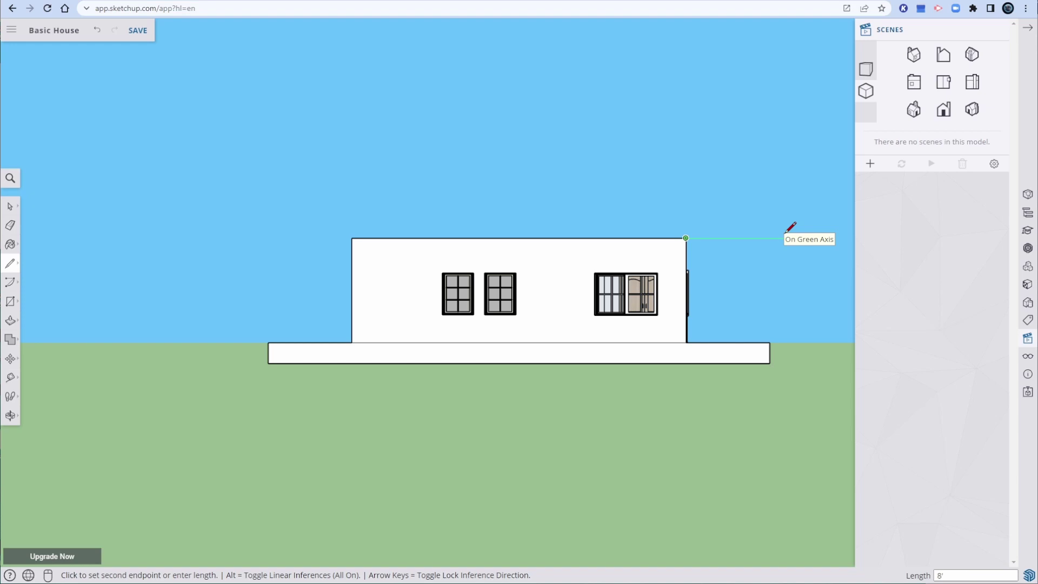
key("Return")
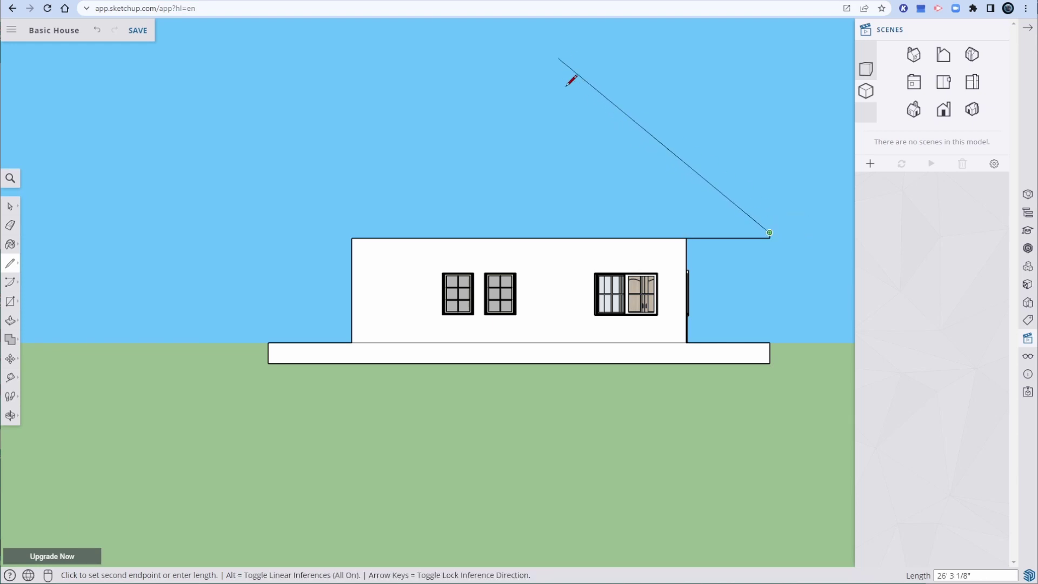
key("space")
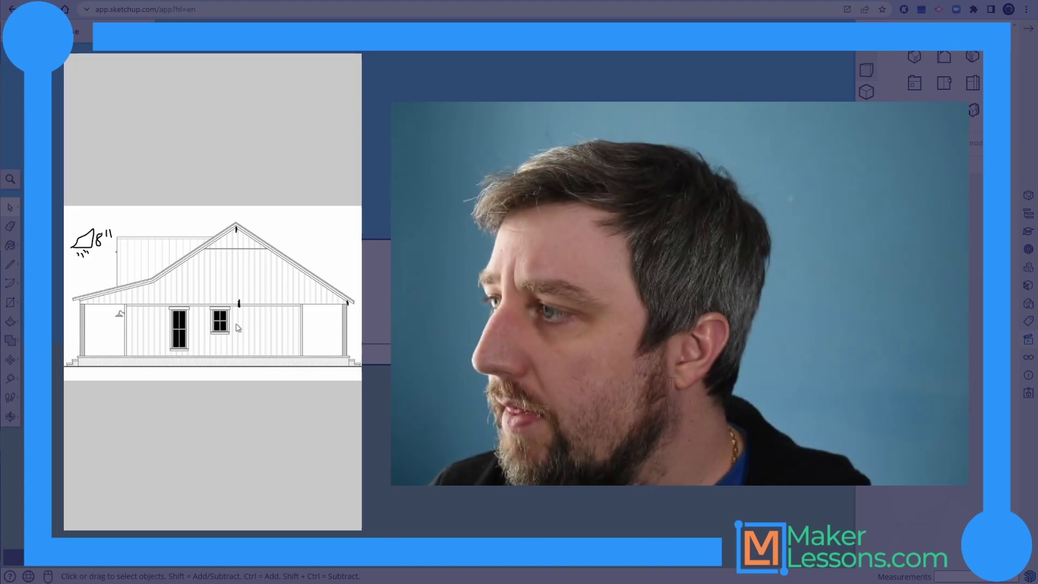
Mark the horizontal line below the roof peak on the side elevation drawing.
left_click_drag(205, 248, 267, 247)
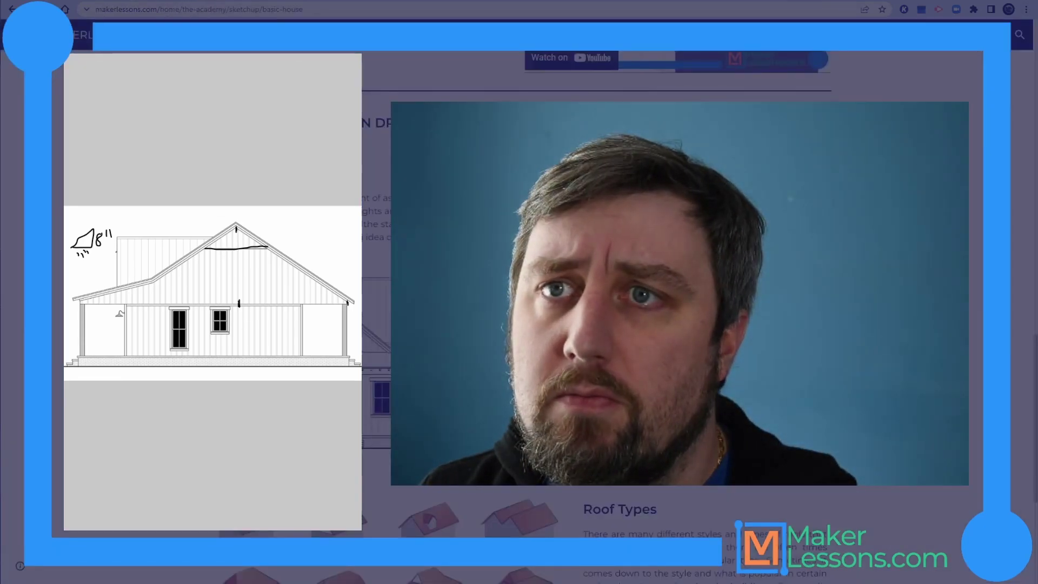
scroll(723, 318, "up", 10)
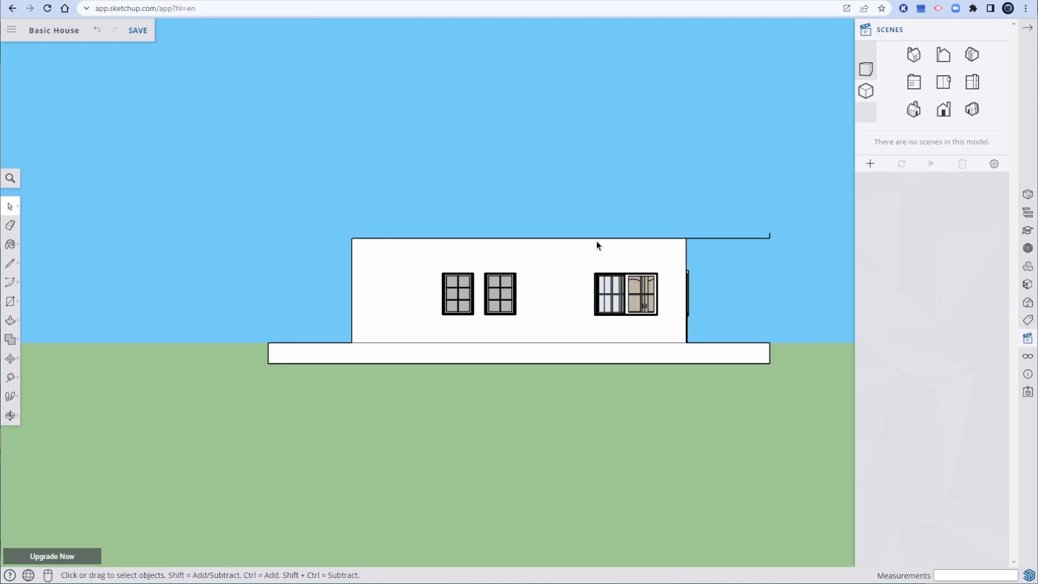
key("l")
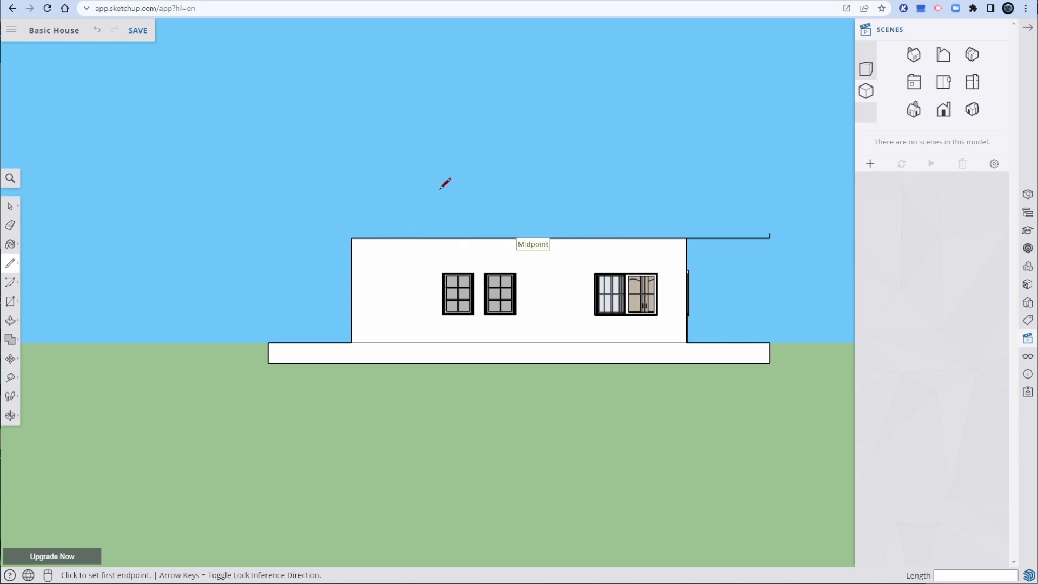
left_click(351, 238)
left_click(770, 238)
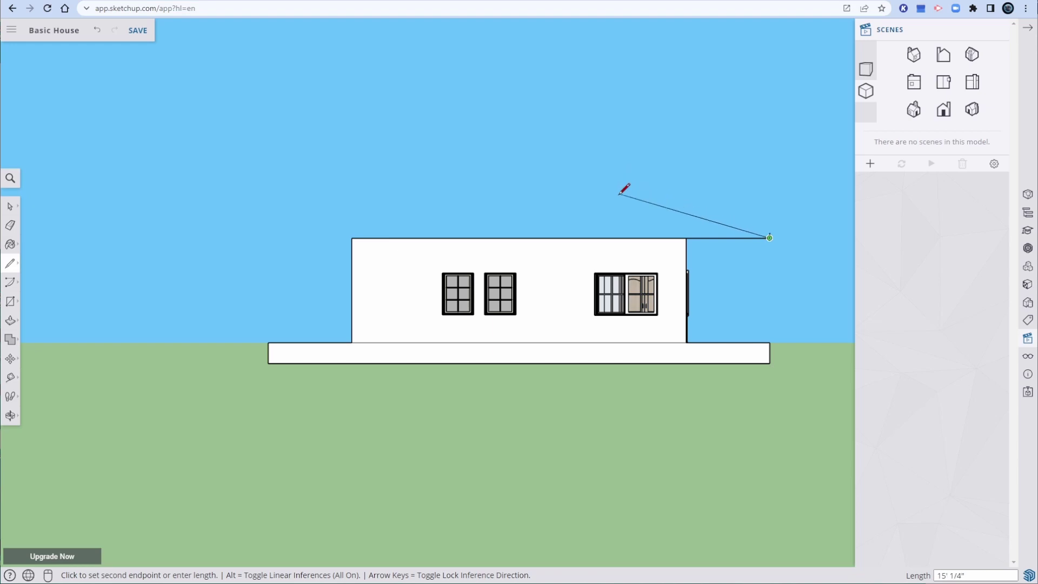
key("space")
Draw a 4' line toward the rear from the midpoint of the wall's top edge, and a 14' vertical line up from its end.
key("l")
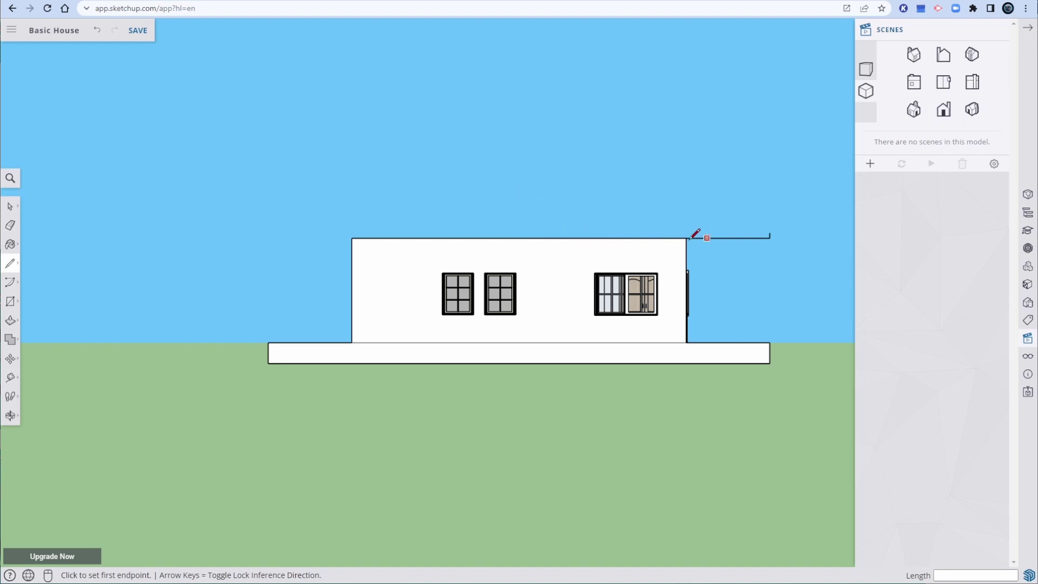
left_click(518, 237)
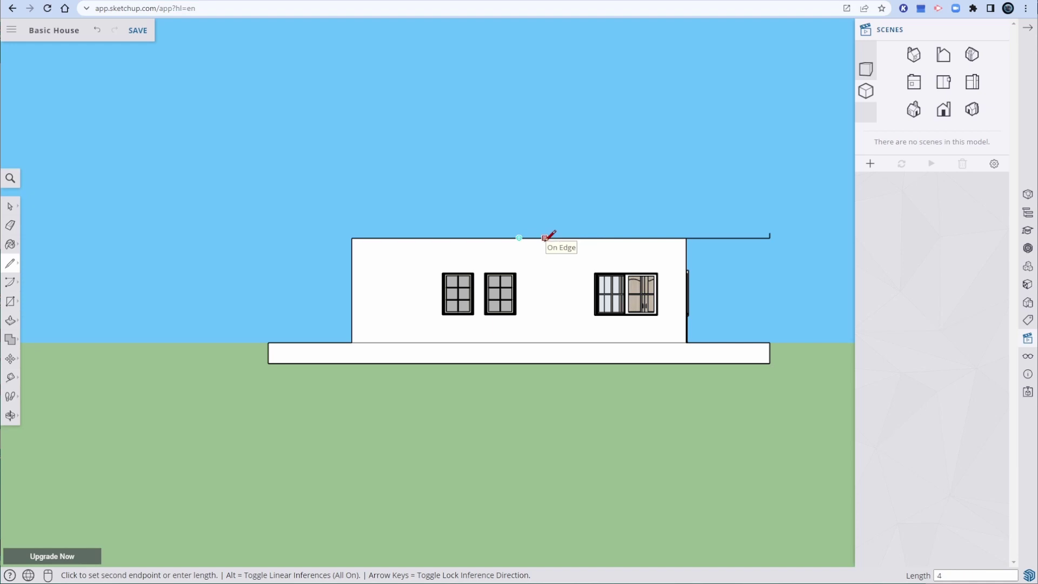
key("Escape")
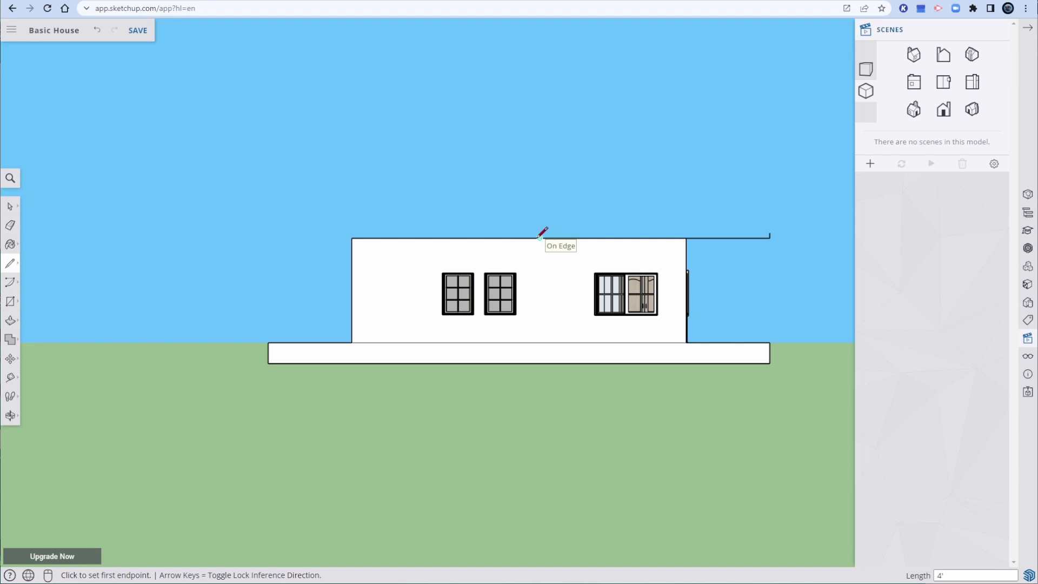
left_click(539, 237)
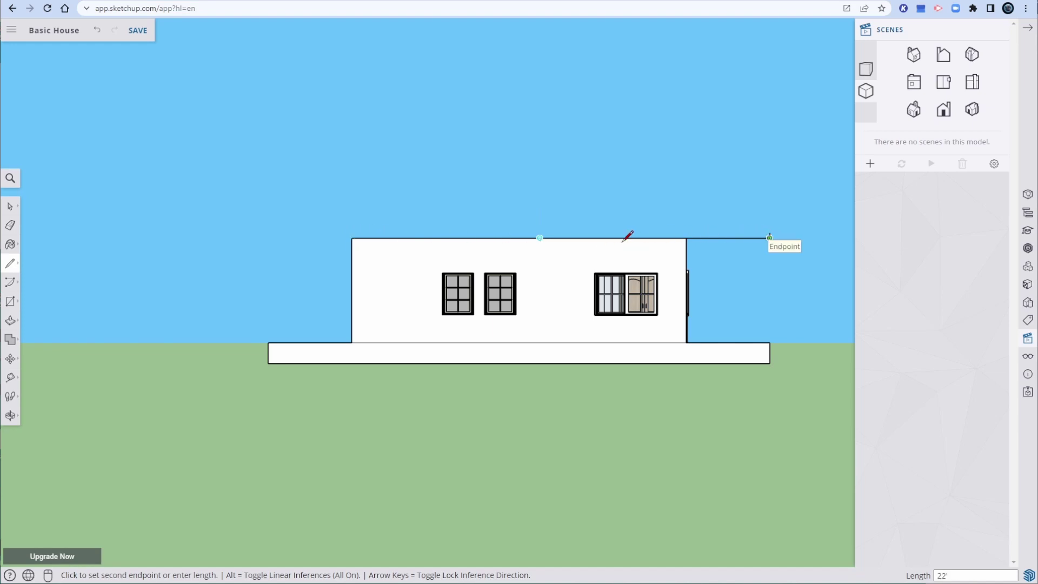
left_click(561, 237)
key("Escape")
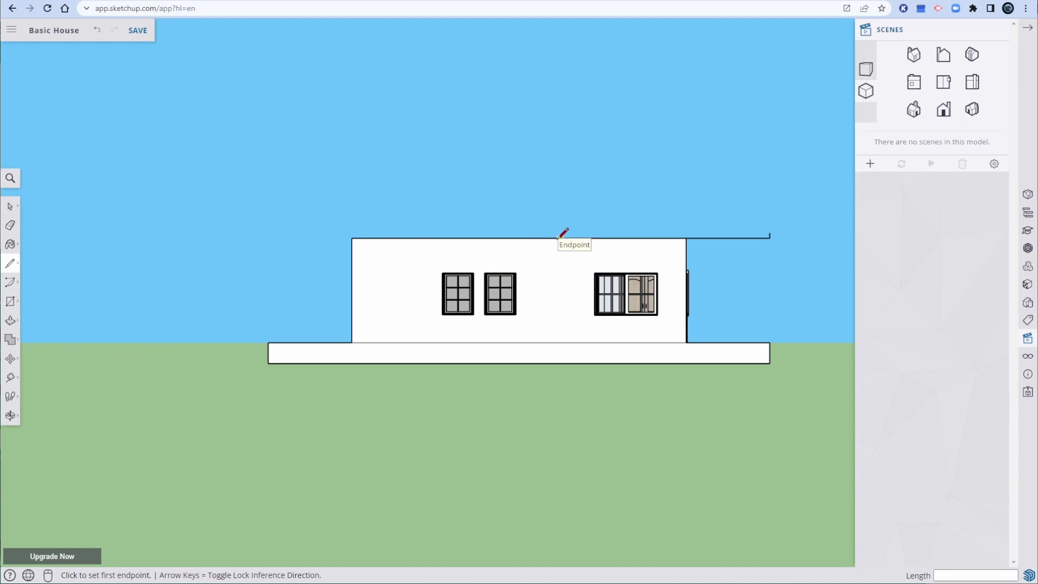
left_click(560, 237)
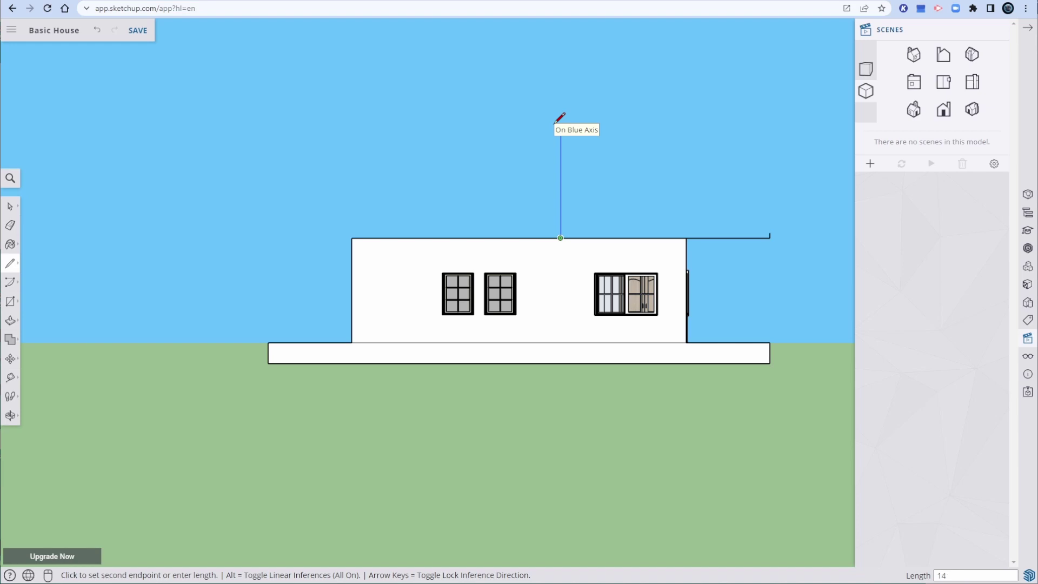
key("Return")
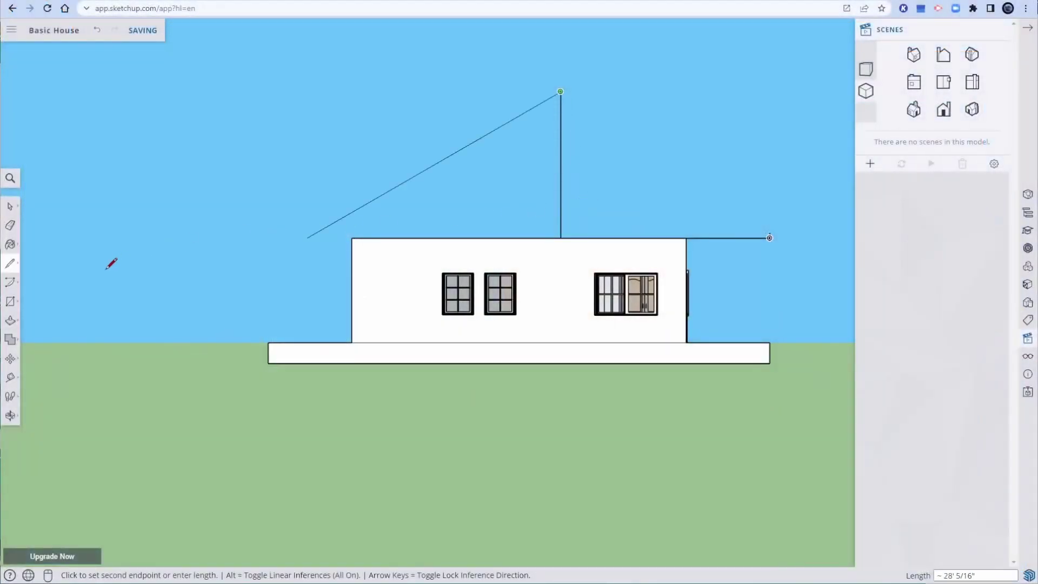
Measure from the wall's top front corner to the vertical line's base, and annotate that span on the side elevation drawing.
left_click(9, 376)
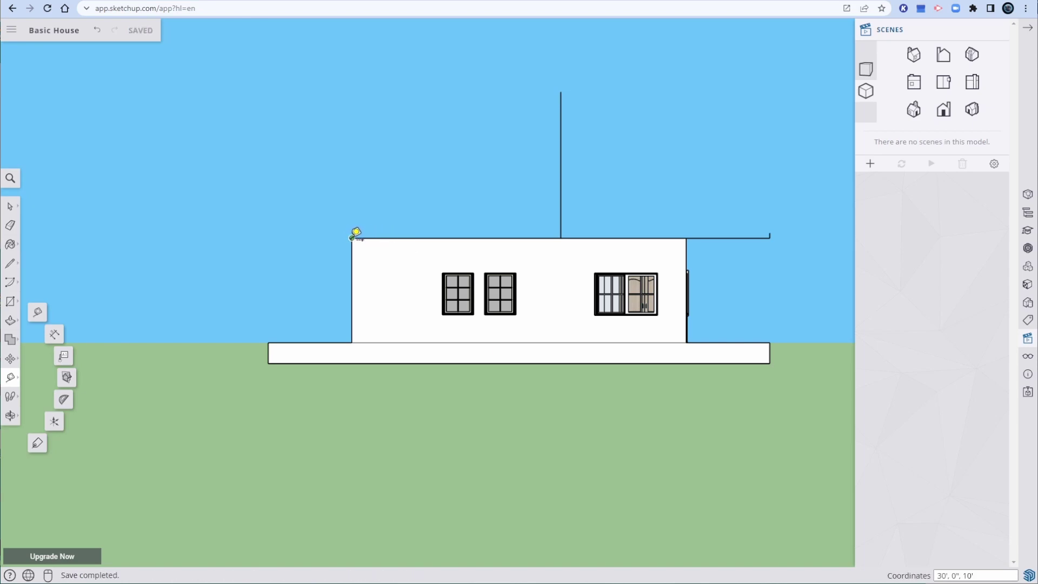
left_click(353, 237)
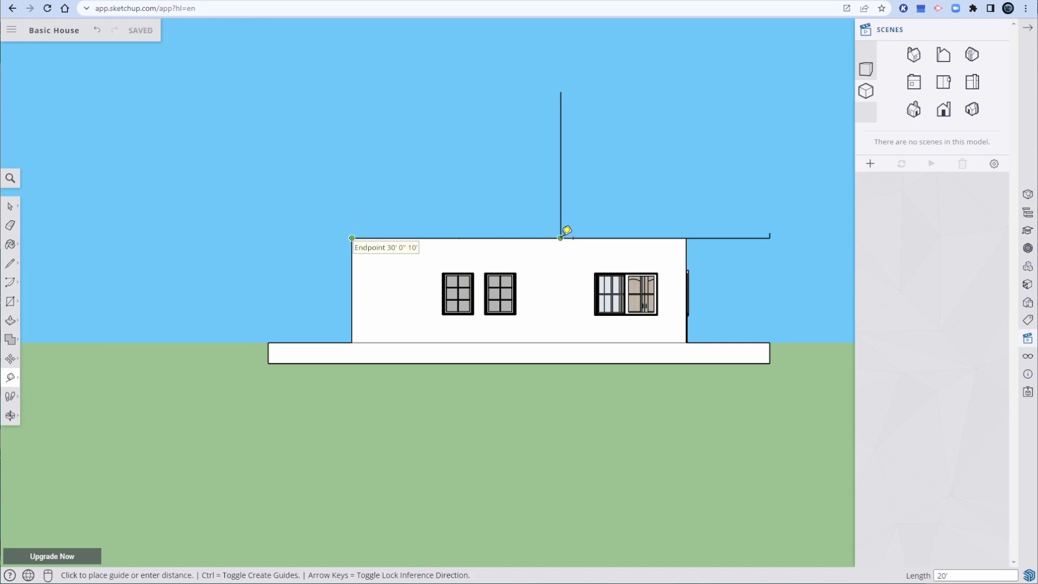
key("Escape")
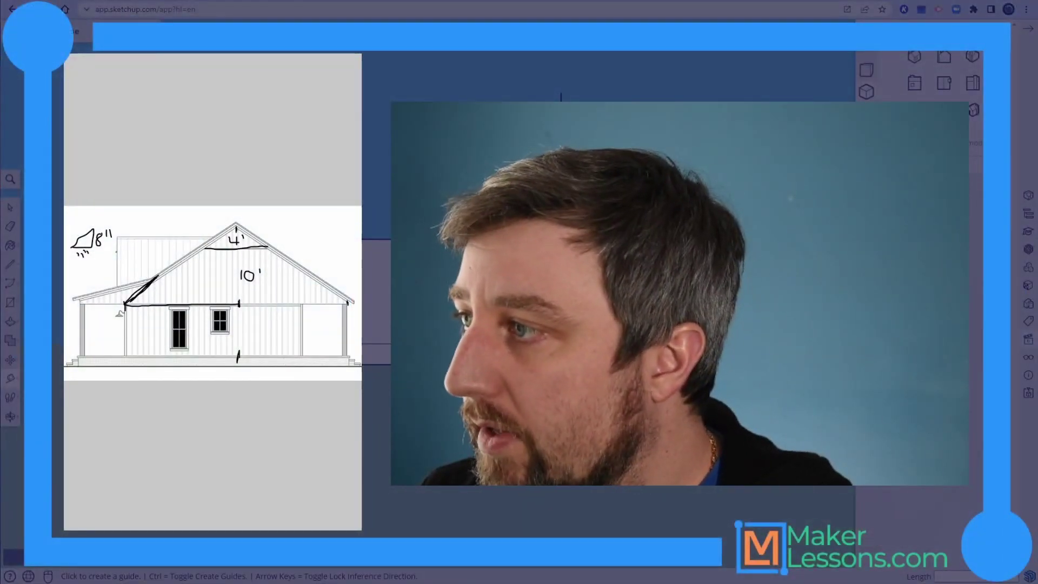
mouse_move(178, 292)
left_mouse_down()
mouse_move(178, 300)
mouse_move(202, 296)
left_mouse_up()
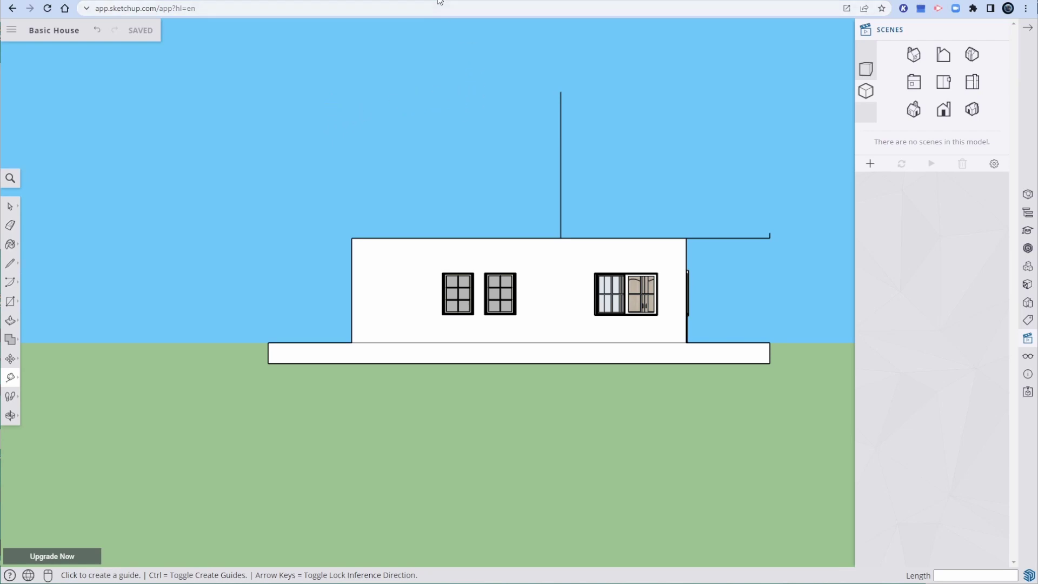
left_click(428, 86)
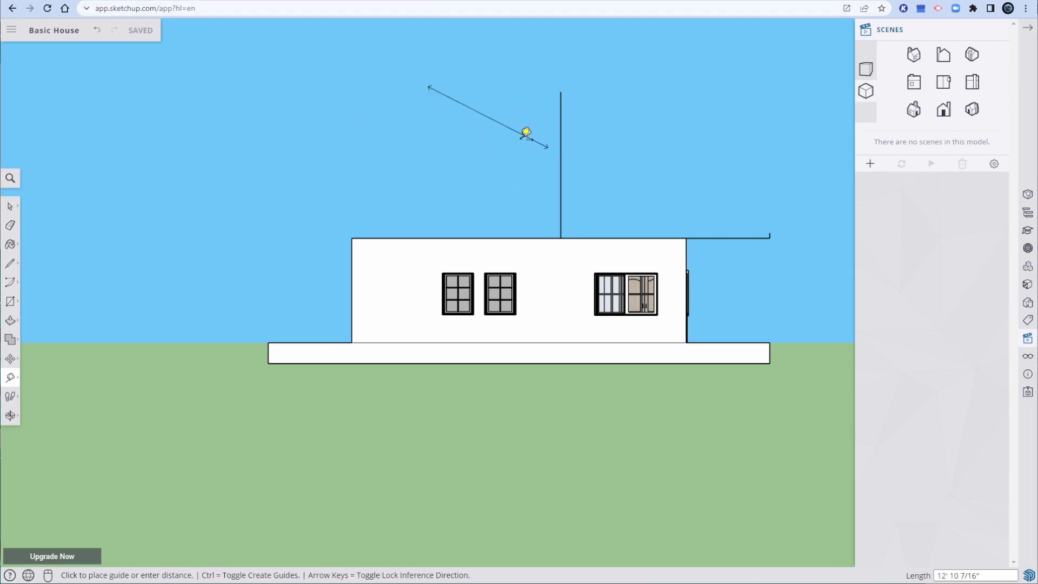
key("Escape")
Draw the rear roof slope from the top of the vertical line to the top of the short rear eave edge.
key("space")
key("l")
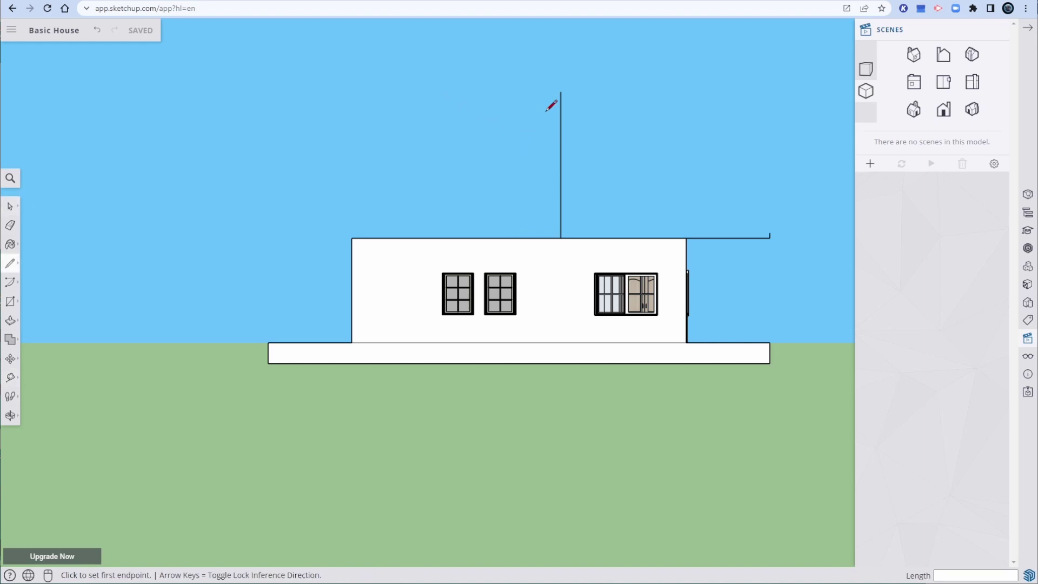
left_click(561, 92)
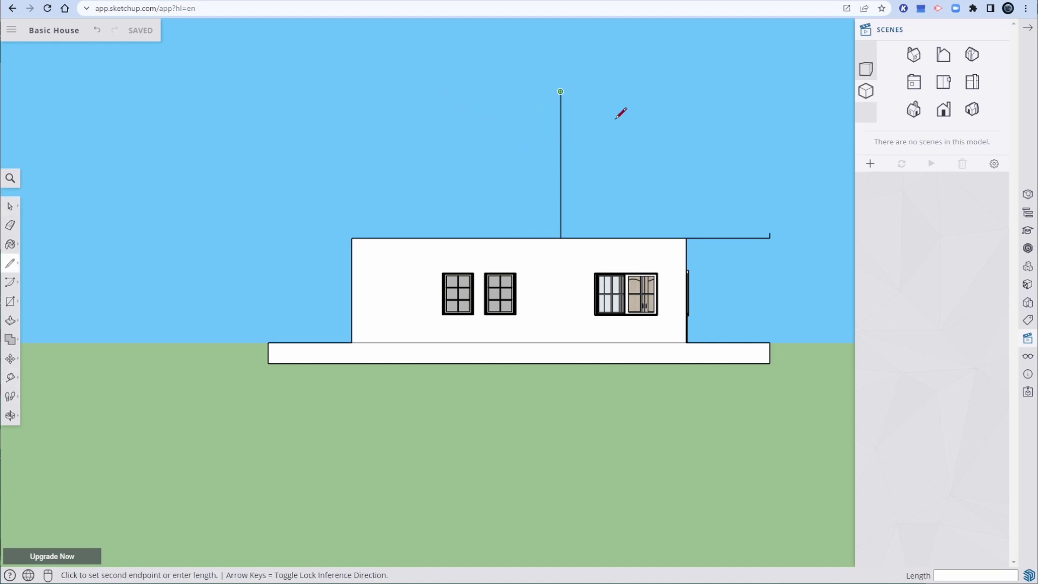
left_click(769, 232)
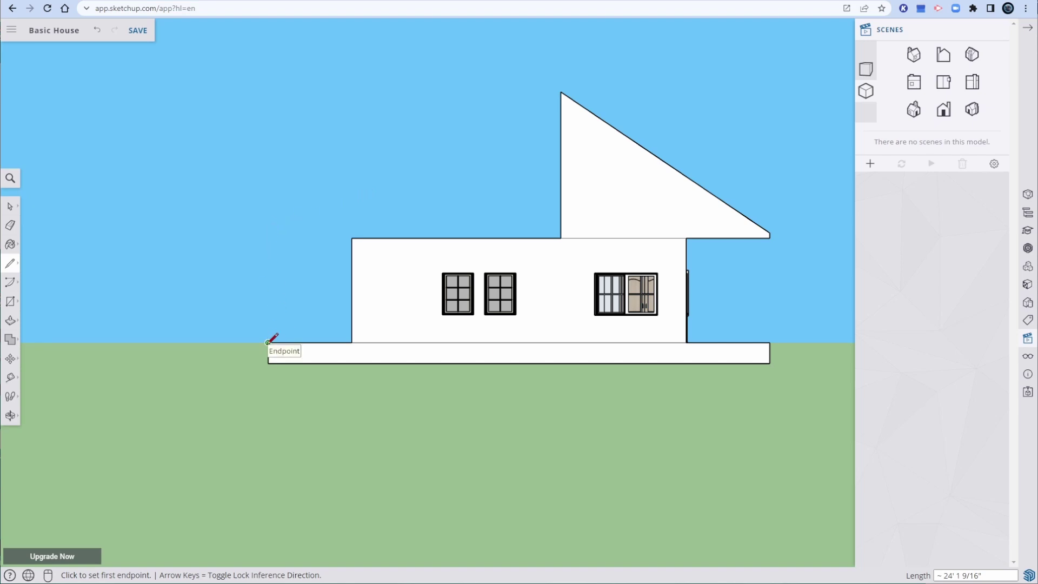
Draw an 8' line outward from the wall's top front corner, ending in a 6" upward eave edge.
left_click(352, 238)
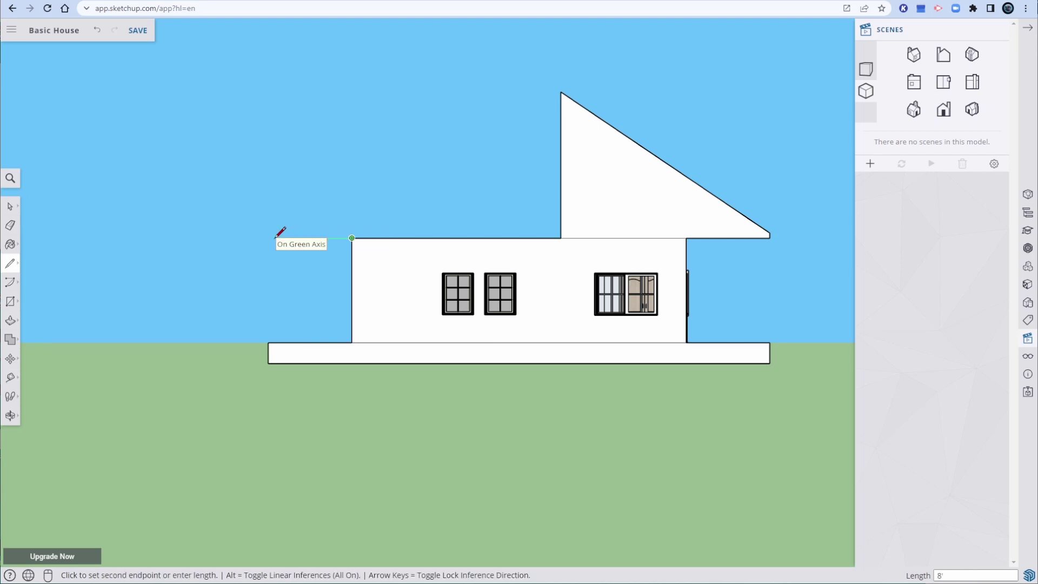
key("Return")
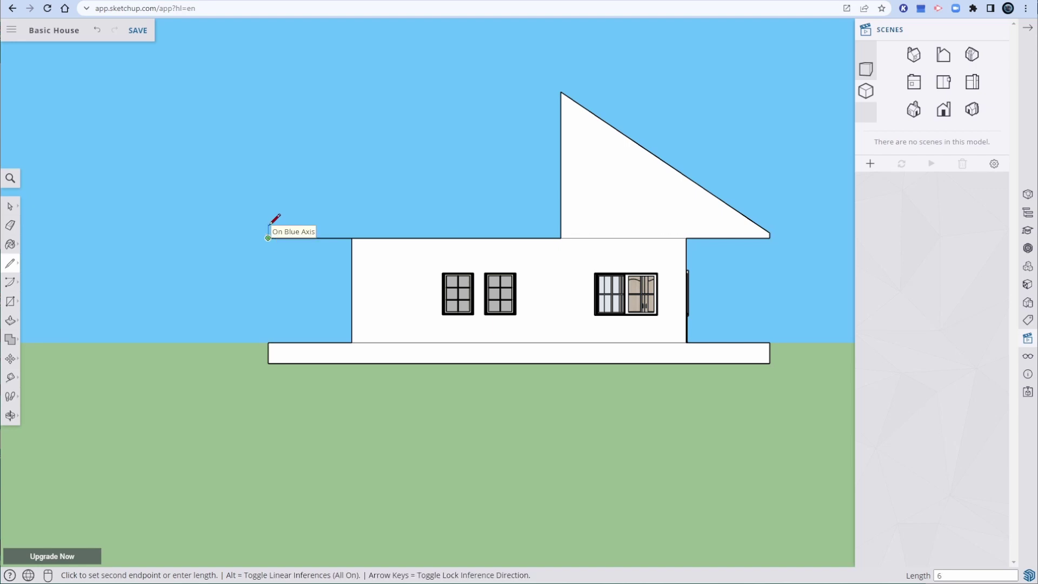
key("Return")
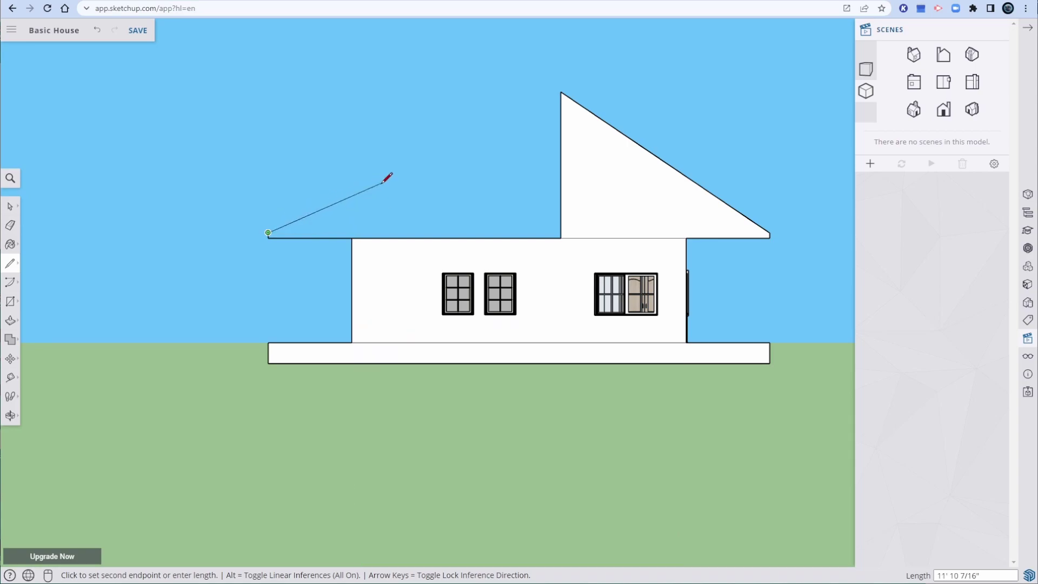
left_click(395, 236)
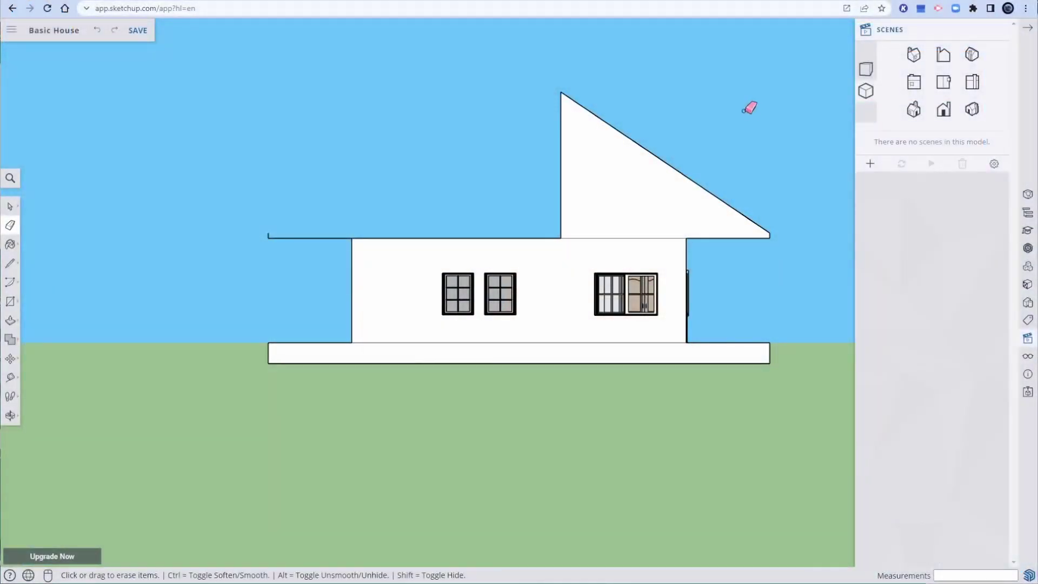
Draw a 6' line along the wall's top edge from the front corner, and a tall vertical construction line up from its end.
key("l")
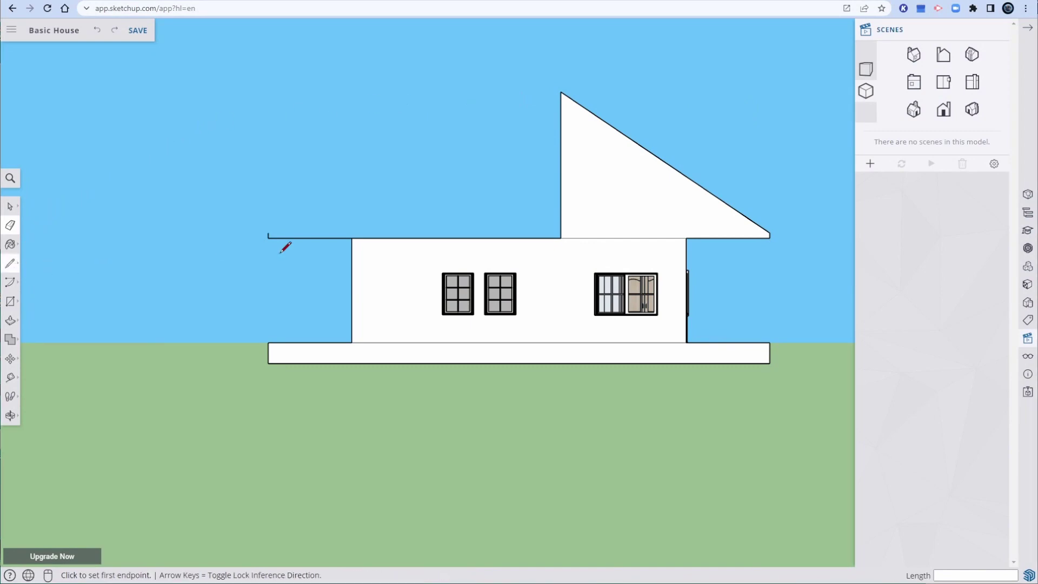
left_click(352, 238)
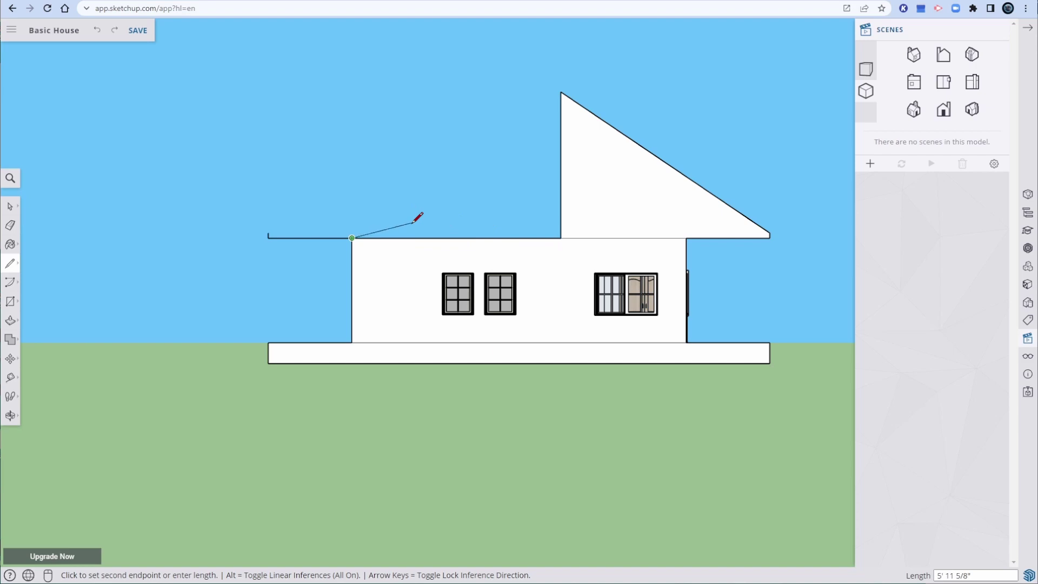
left_click(463, 236)
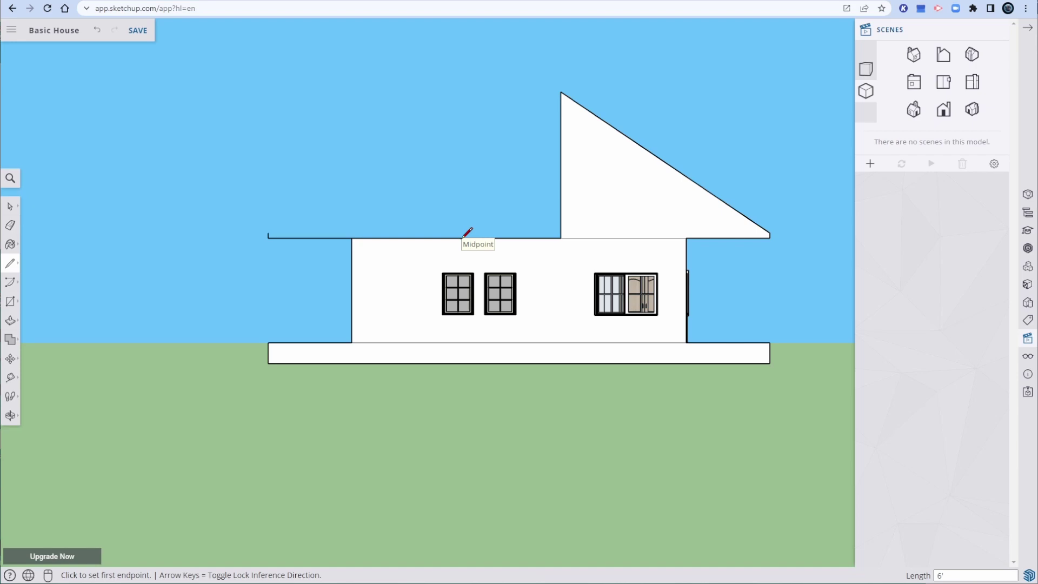
left_click(414, 238)
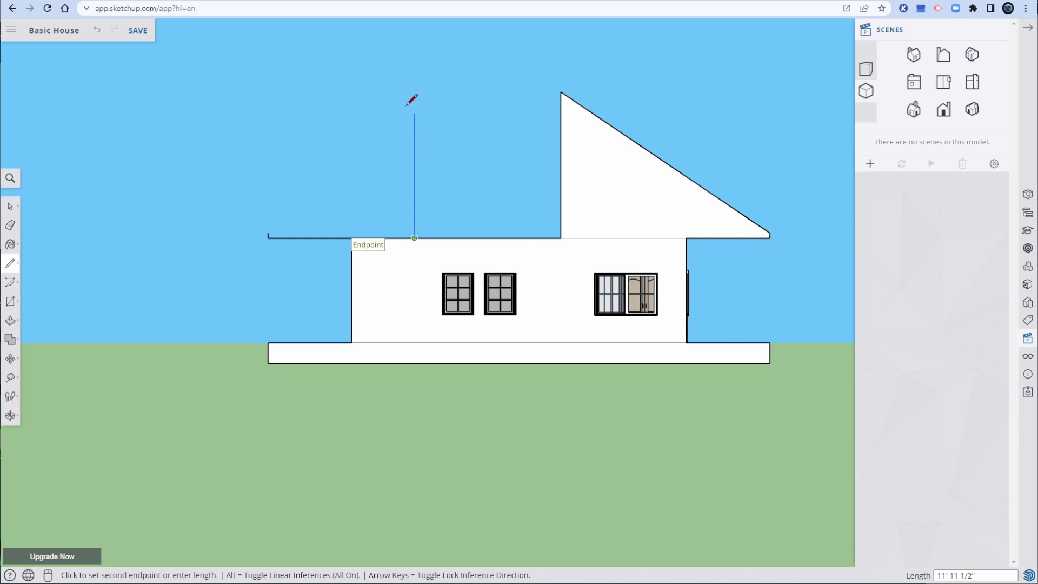
left_click(415, 86)
key("space")
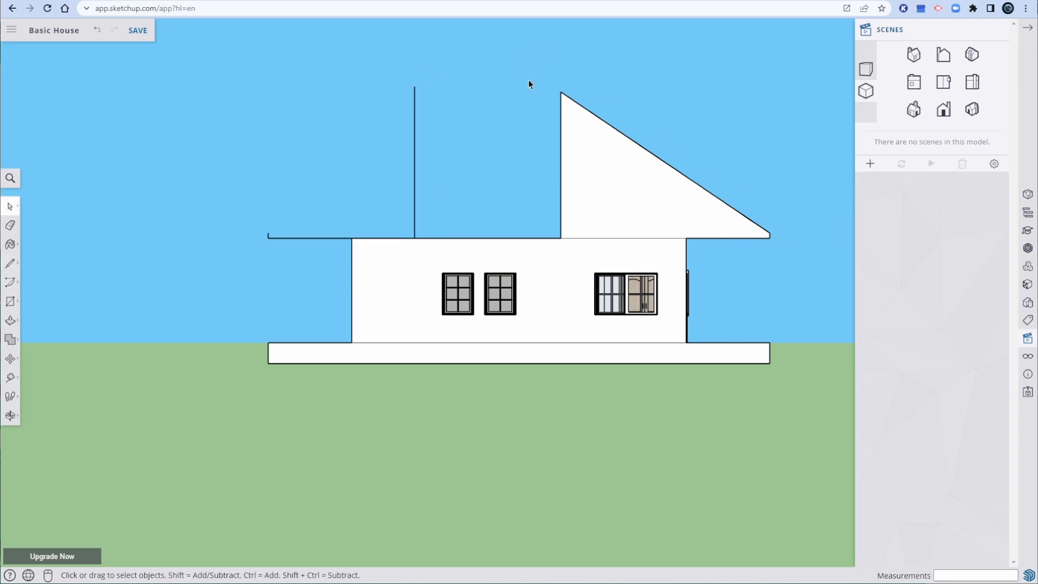
Draw the front slope from the peak to the wall's top front corner, and a shallower slope from its construction-line crossing to the front eave edge.
key("l")
left_click(561, 91)
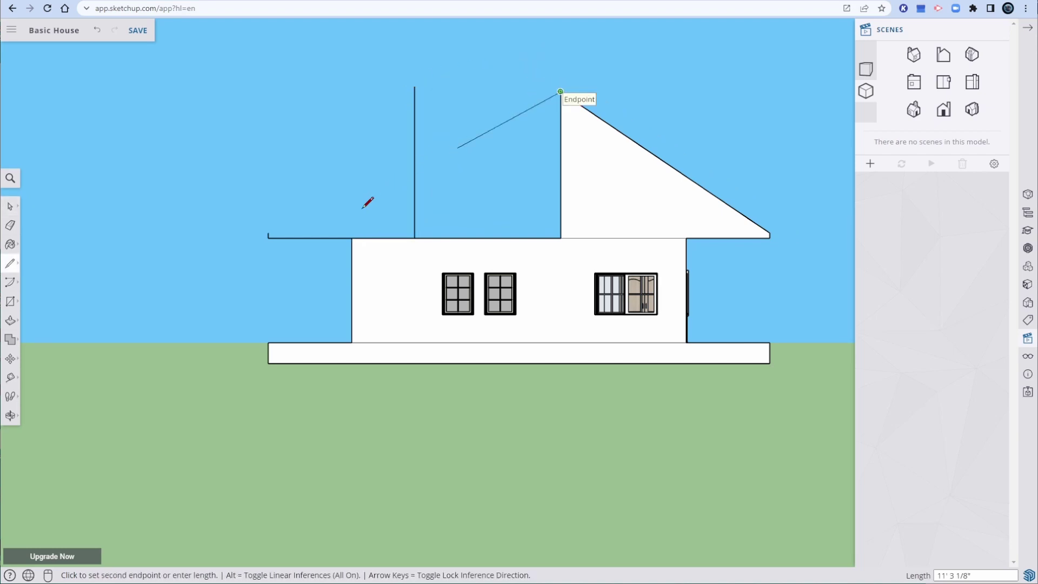
left_click(352, 238)
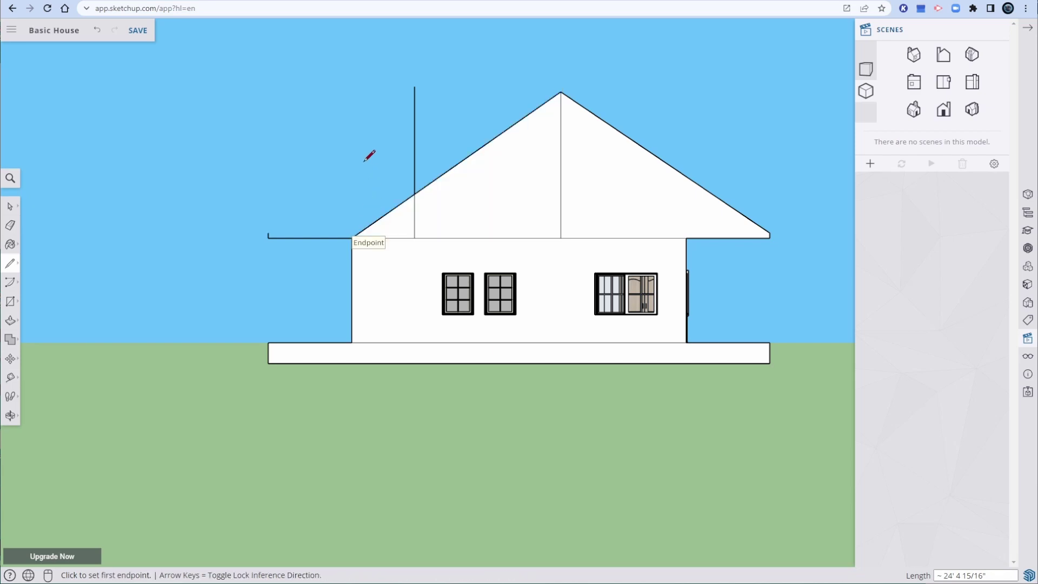
left_click(415, 193)
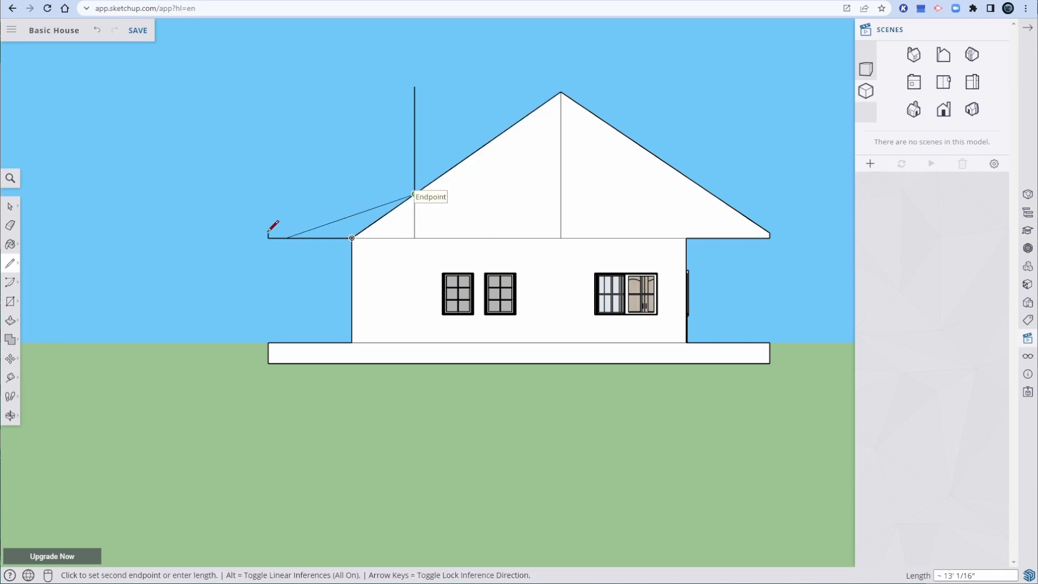
left_click(269, 236)
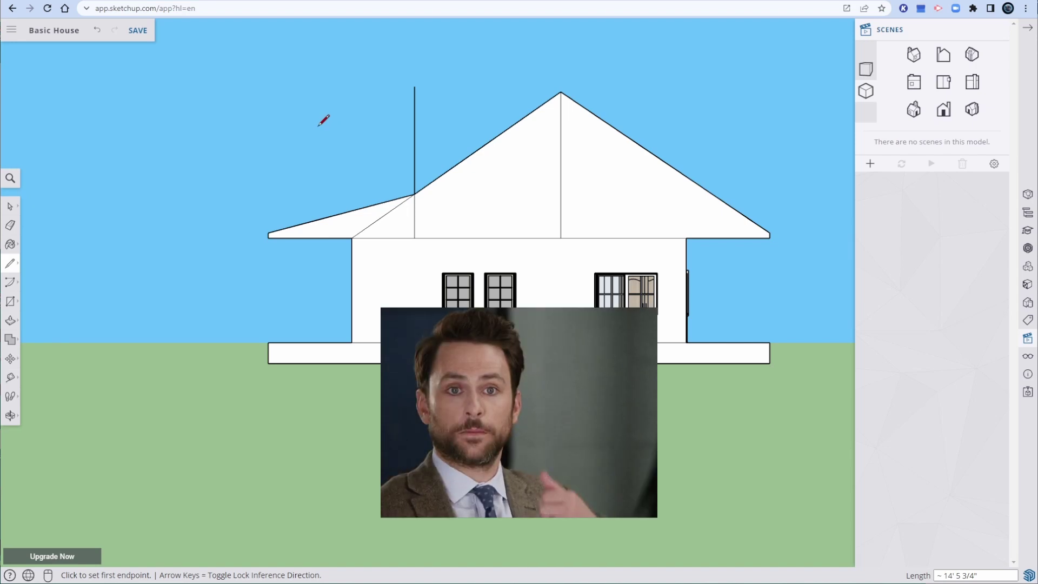
Erase the vertical construction lines and the lower part of the steep front slope, leaving one roof profile.
key("e")
mouse_move(382, 212)
left_mouse_down()
mouse_move(408, 213)
mouse_move(419, 164)
mouse_move(442, 167)
left_mouse_up()
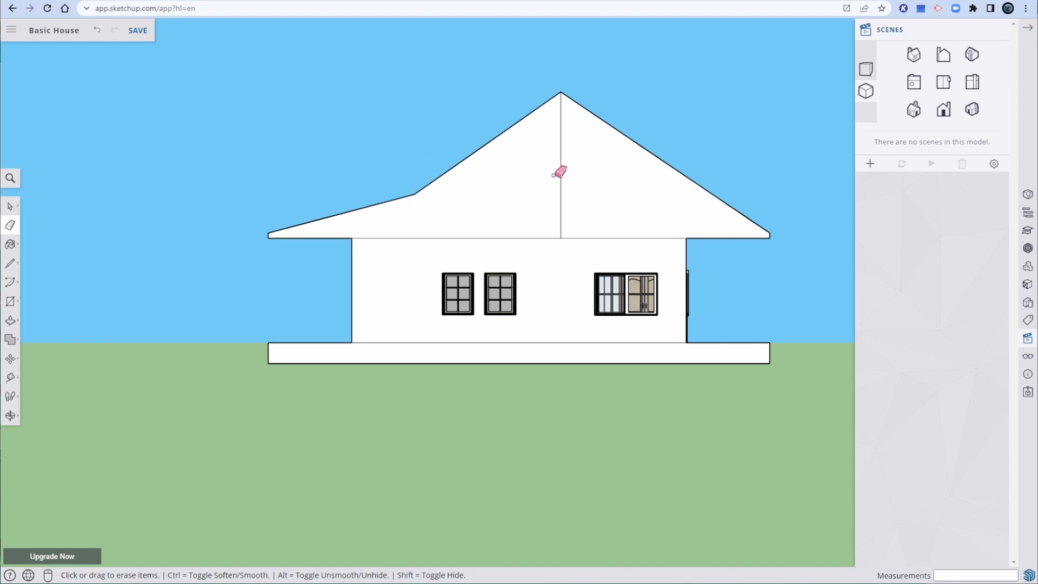
left_click_drag(559, 176, 562, 193)
key("space")
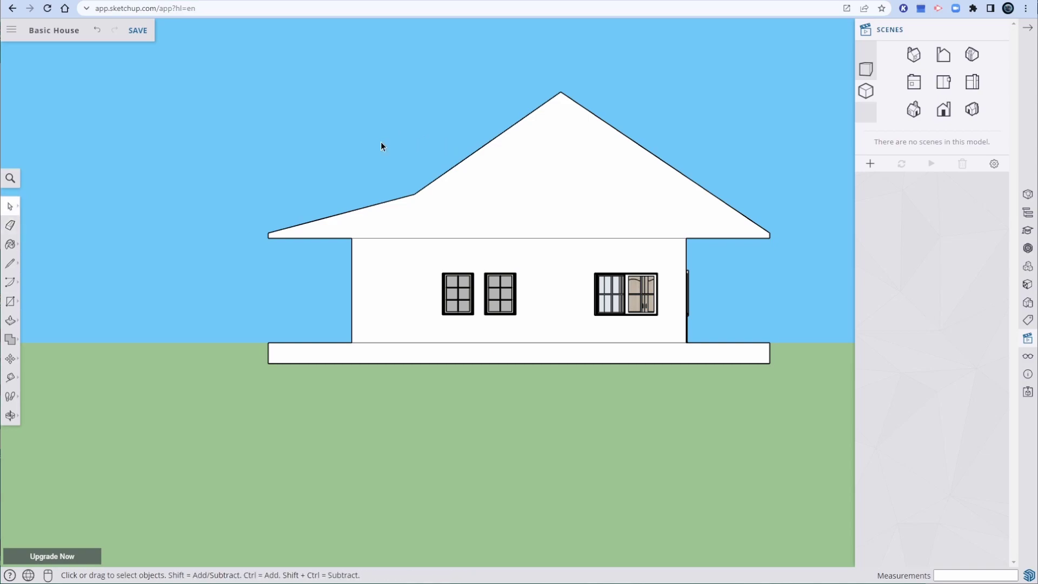
Push/Pull the roof profile 30' across the house to the opposite front top corner.
left_click(968, 111)
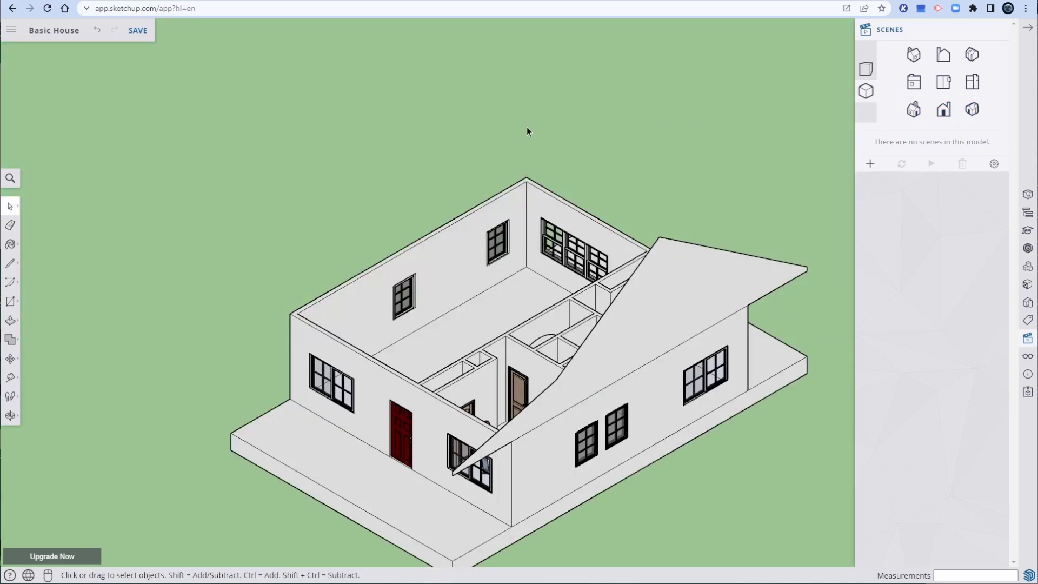
key("p")
left_click(647, 302)
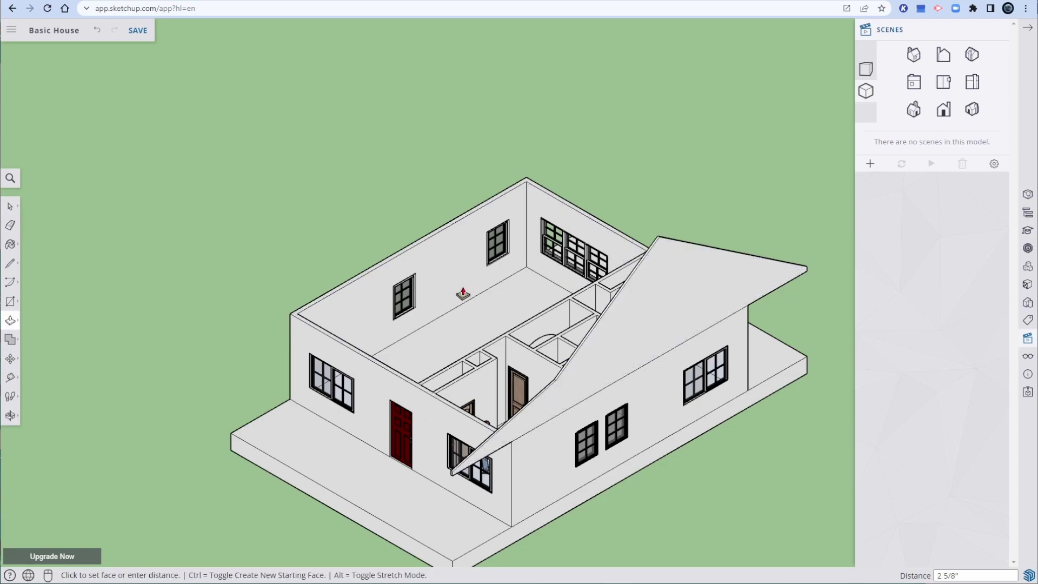
left_click(265, 274)
middle_click_drag(349, 310, 475, 245)
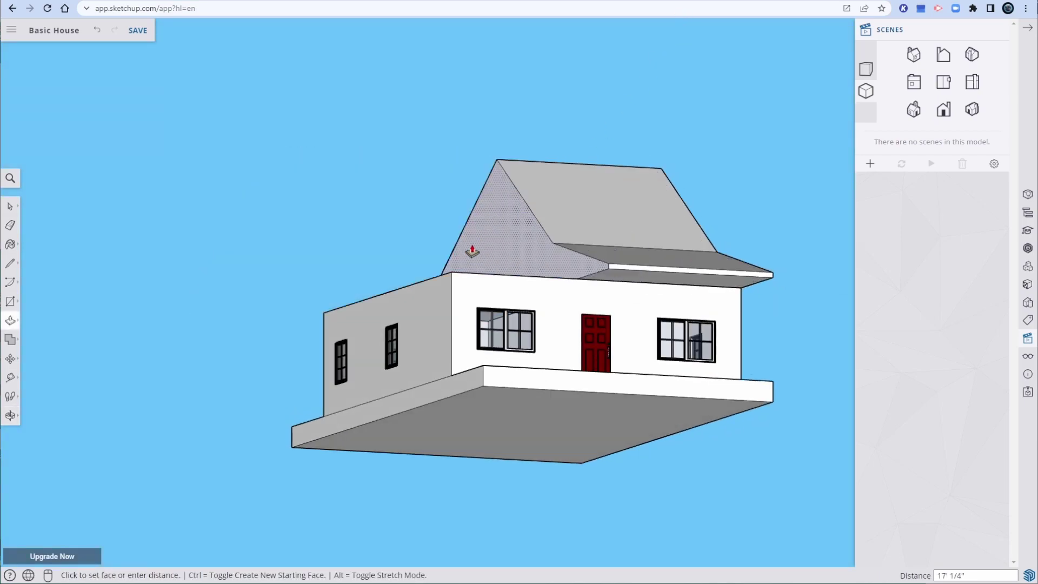
left_click(451, 276)
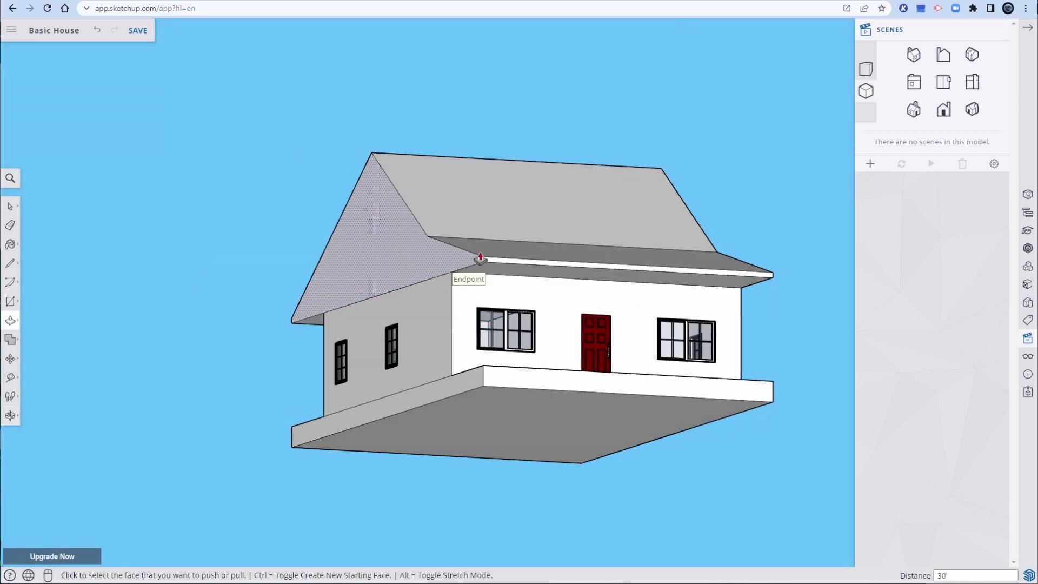
Draw a short vertical line down from the roof peak on the gable face and connect its end to the rear eave's lower corner.
key("o")
left_click_drag(775, 114, 351, 254)
left_click_drag(444, 288, 122, 181)
key("p")
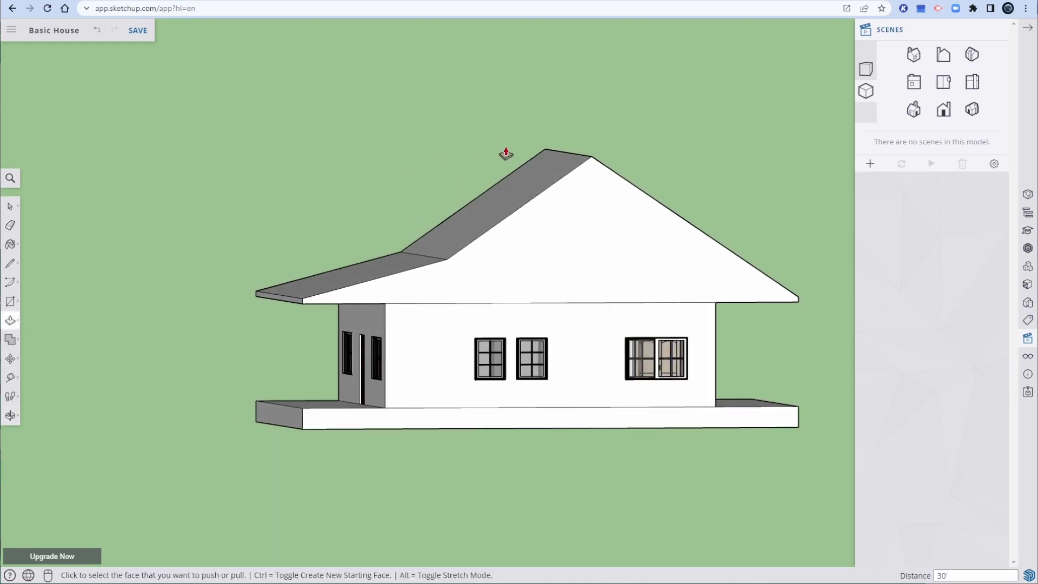
left_click(971, 83)
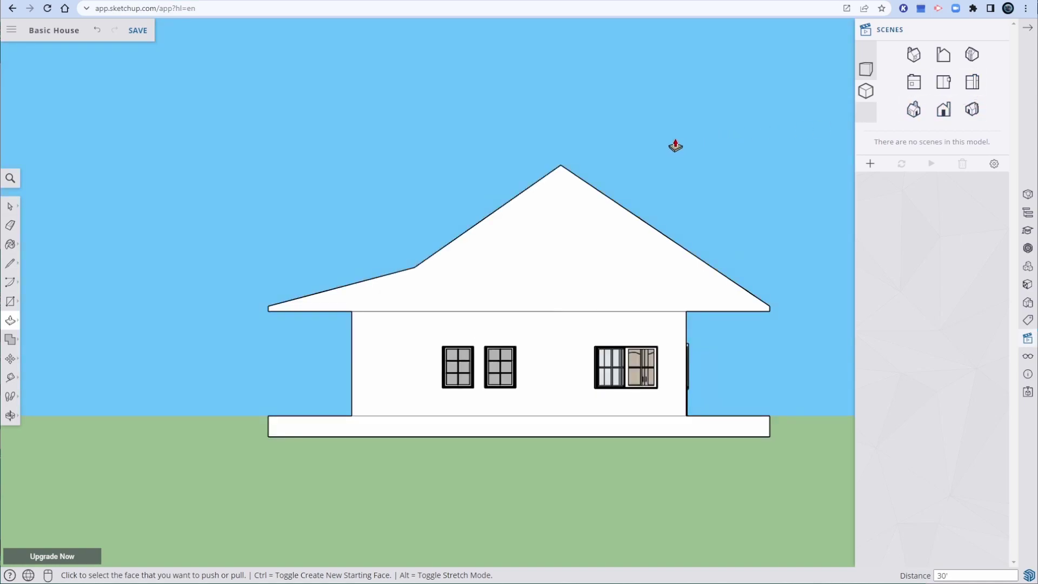
key("space")
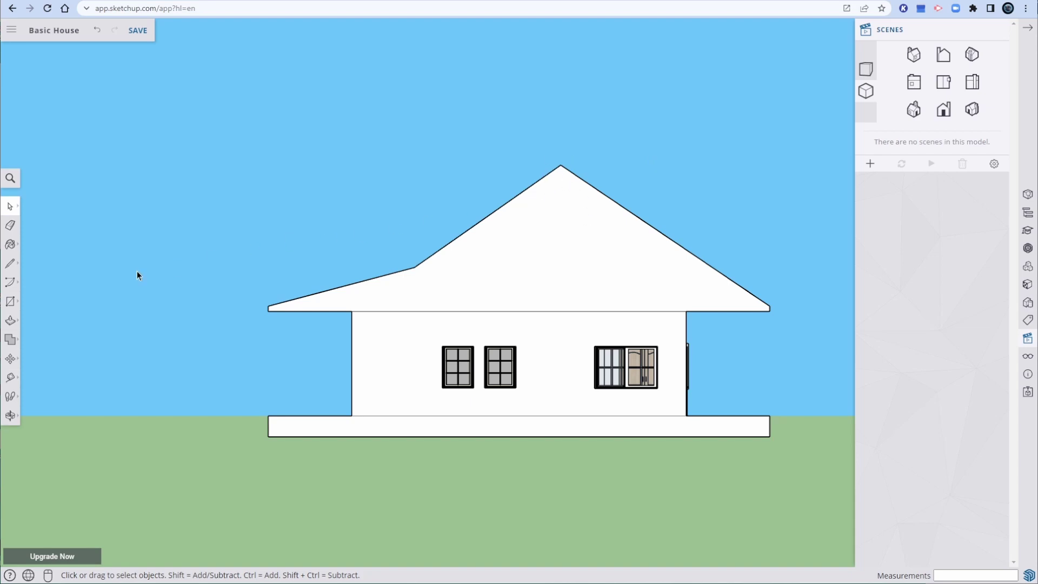
left_click(10, 263)
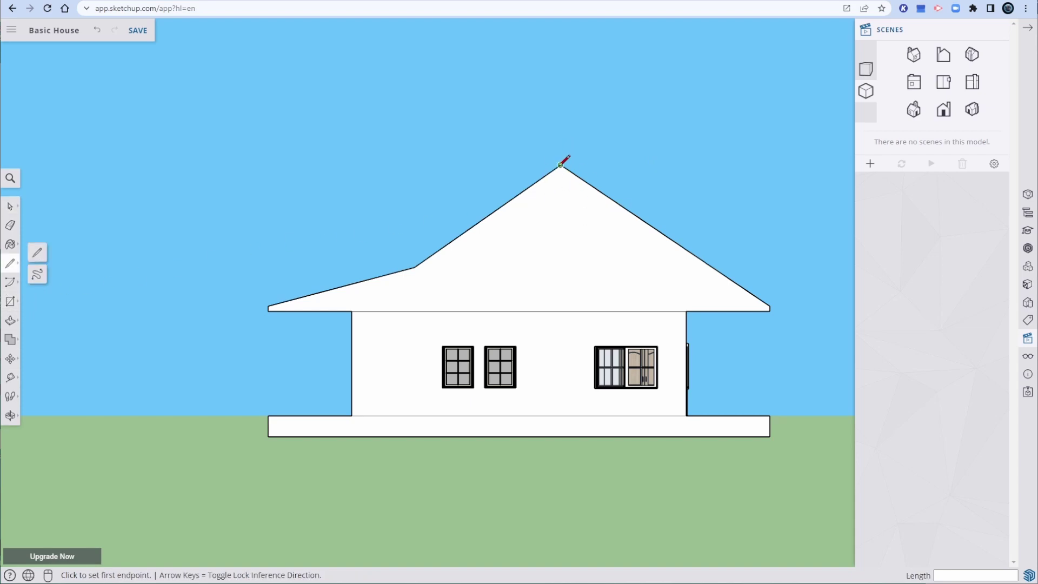
left_click(561, 165)
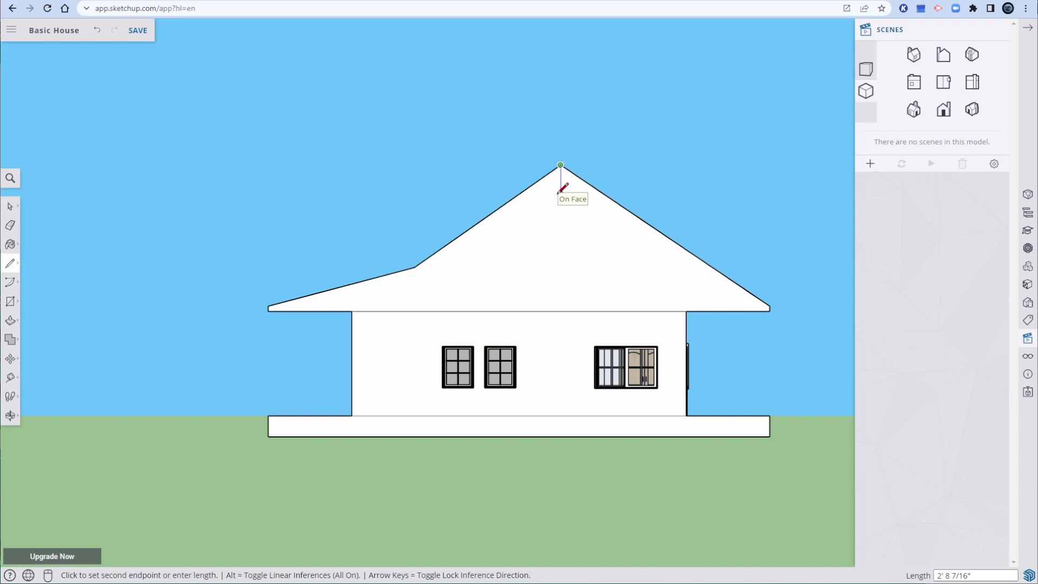
scroll(560, 191, "up", 3)
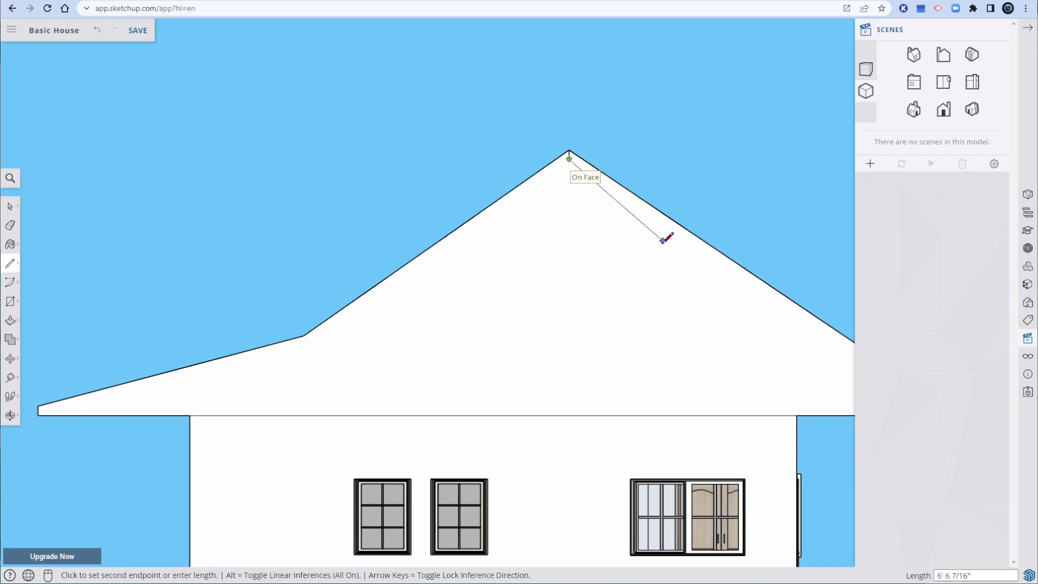
middle_click_drag(664, 244, 474, 202, "shift")
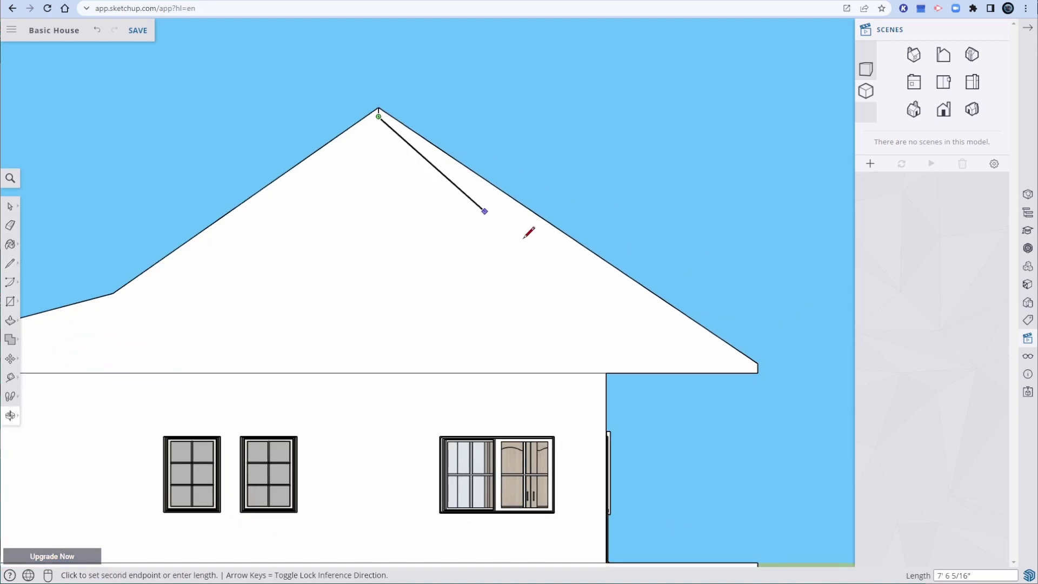
left_click(757, 371)
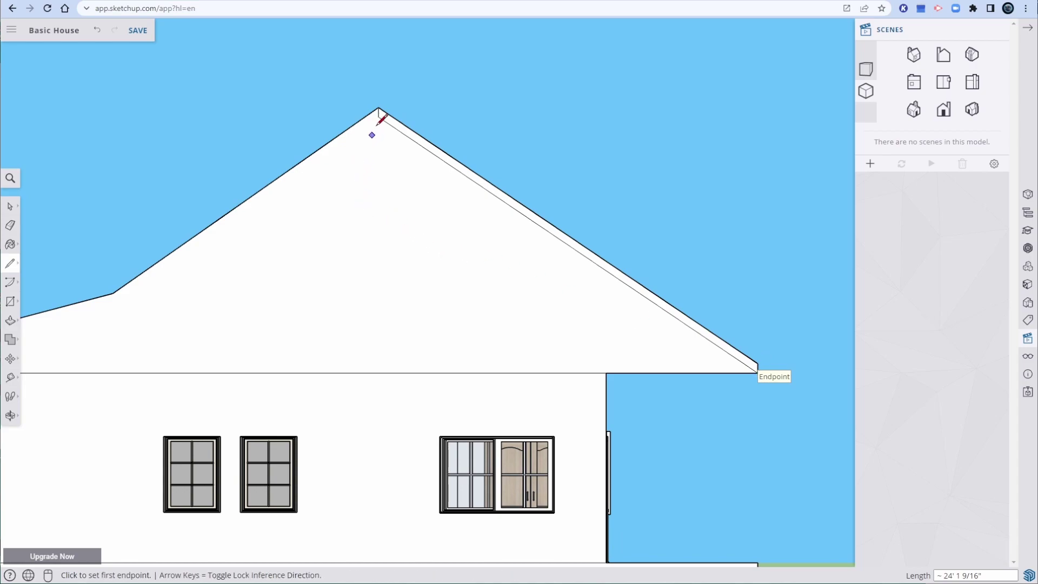
Draw a 6" vertical line down from the front slope break and connect its end to the peak line's end and the front eave's lower corner.
left_click(113, 292)
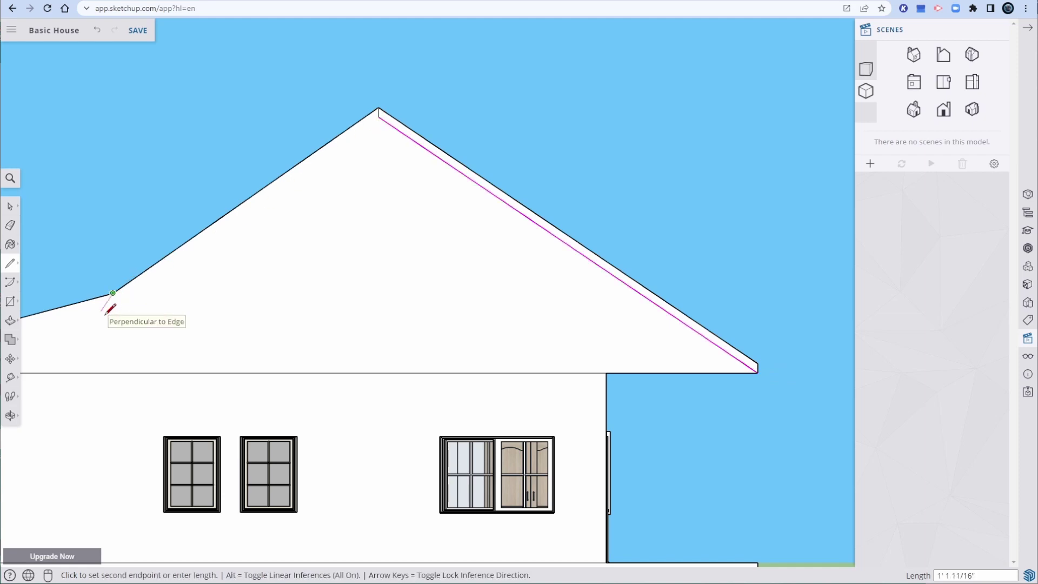
type("6")
key("Return")
left_click(374, 125)
mouse_move(377, 255)
middle_mouse_down("shift")
mouse_move(586, 224)
mouse_move(516, 229)
middle_mouse_up("shift")
left_click(459, 254)
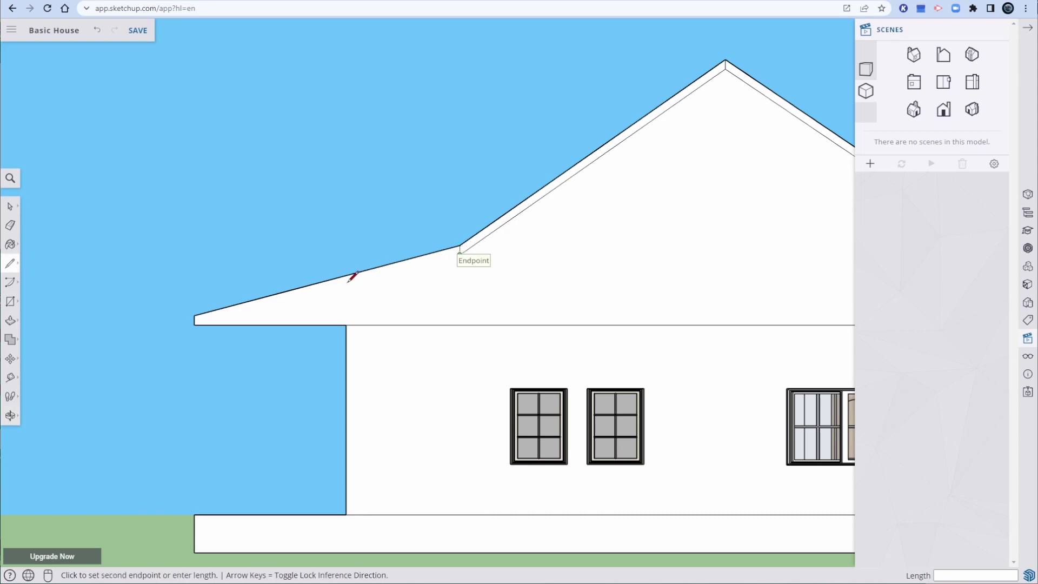
left_click(195, 323)
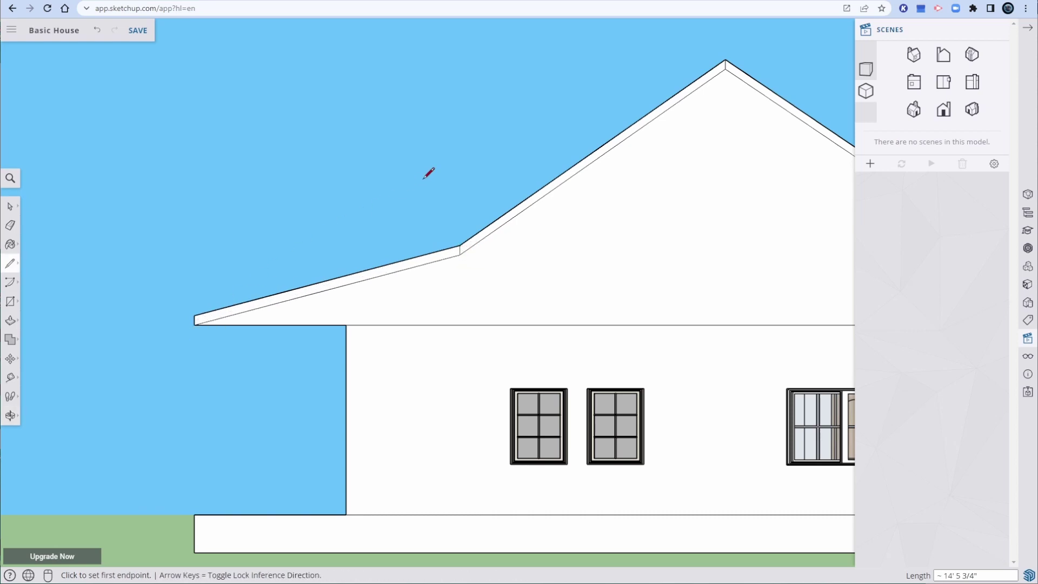
Push/Pull the roof edge strips outward 1' beyond the walls on both gable ends.
key("space")
middle_click_drag(496, 160, 301, 199, "shift")
scroll(348, 167, "down", 1)
left_click(970, 113)
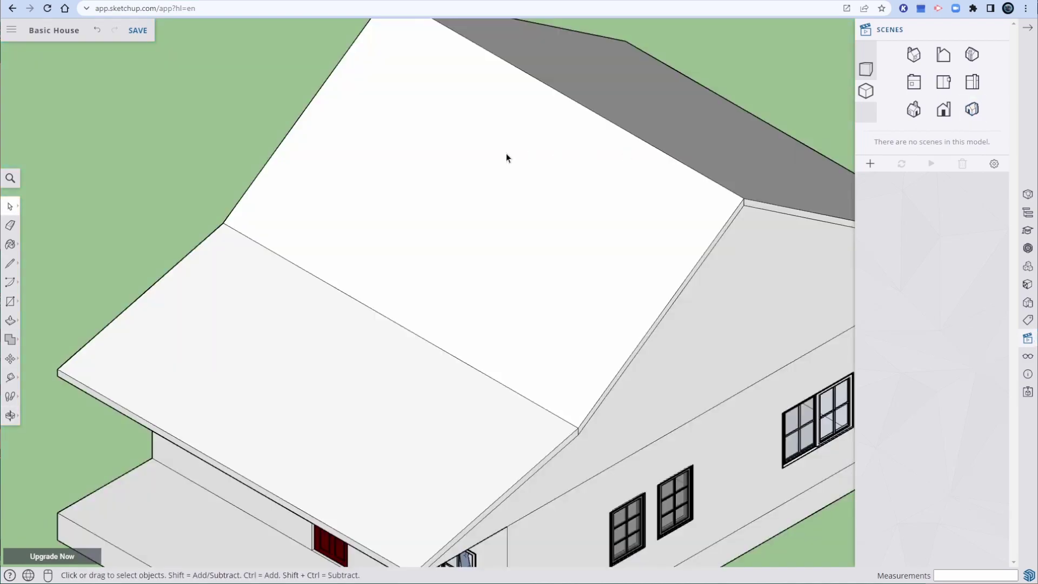
middle_click_drag(611, 260, 495, 147, "shift")
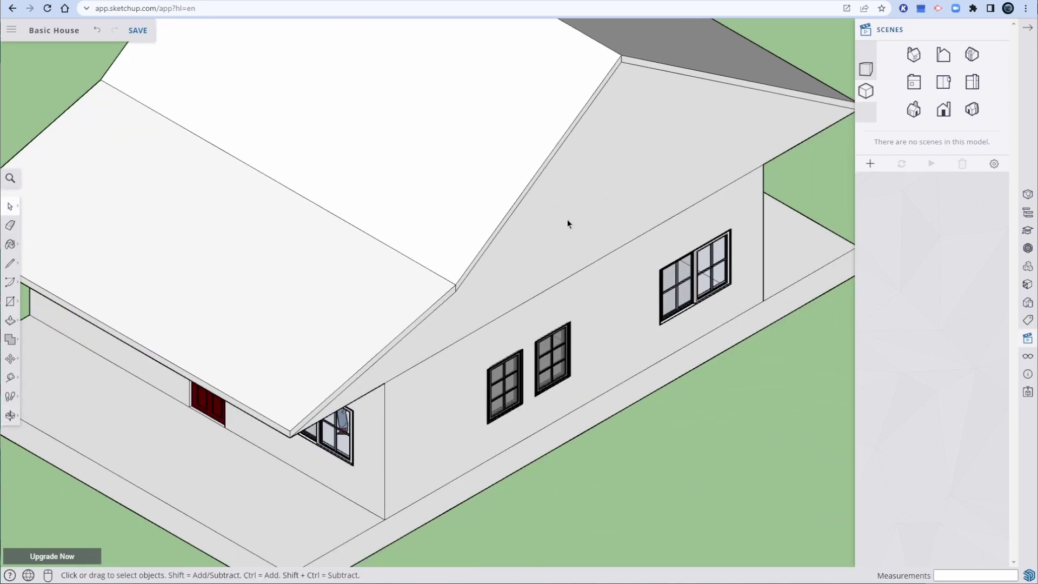
key("p")
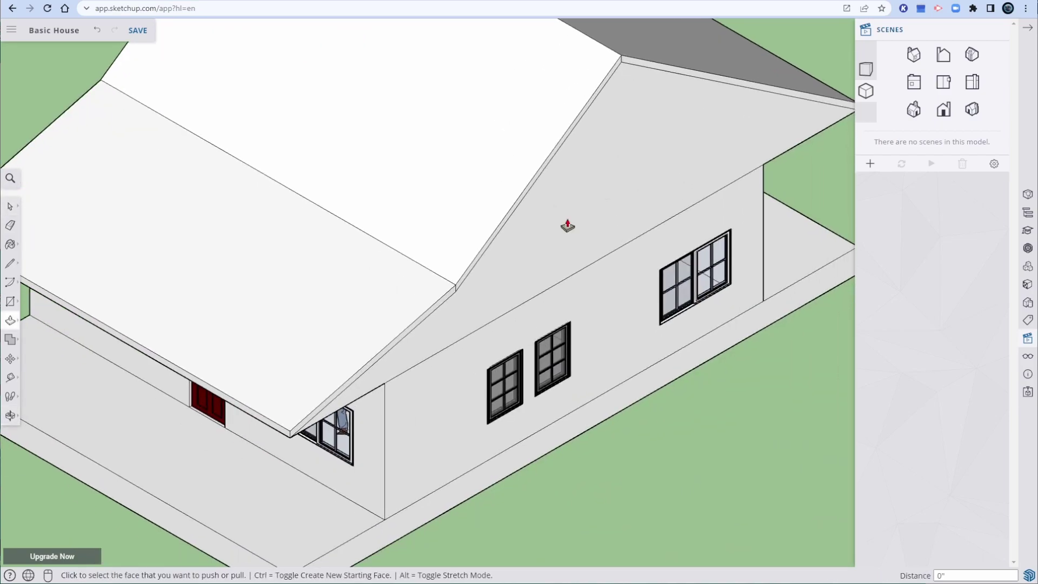
left_click(433, 312)
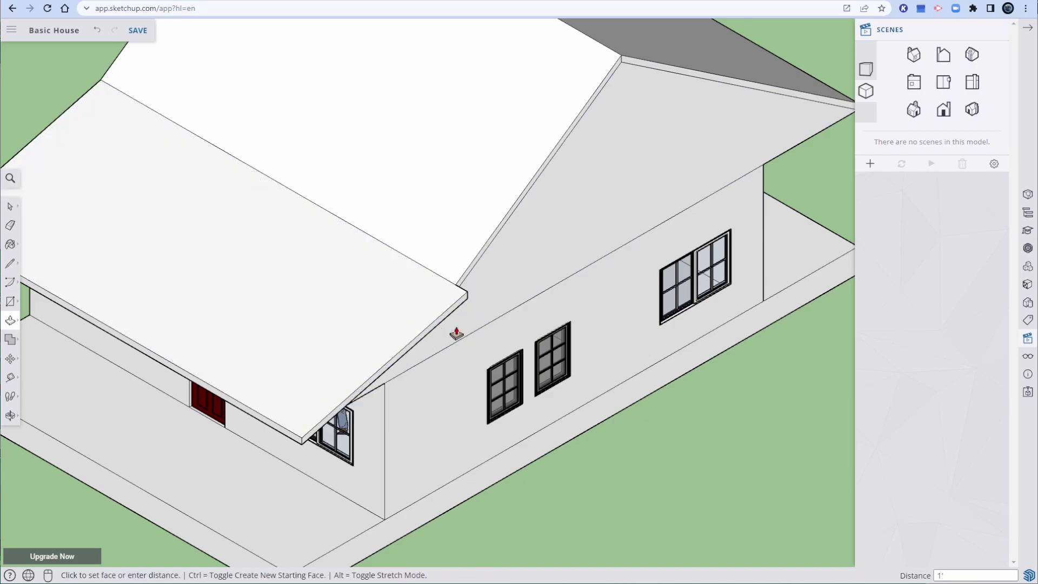
left_click(474, 281)
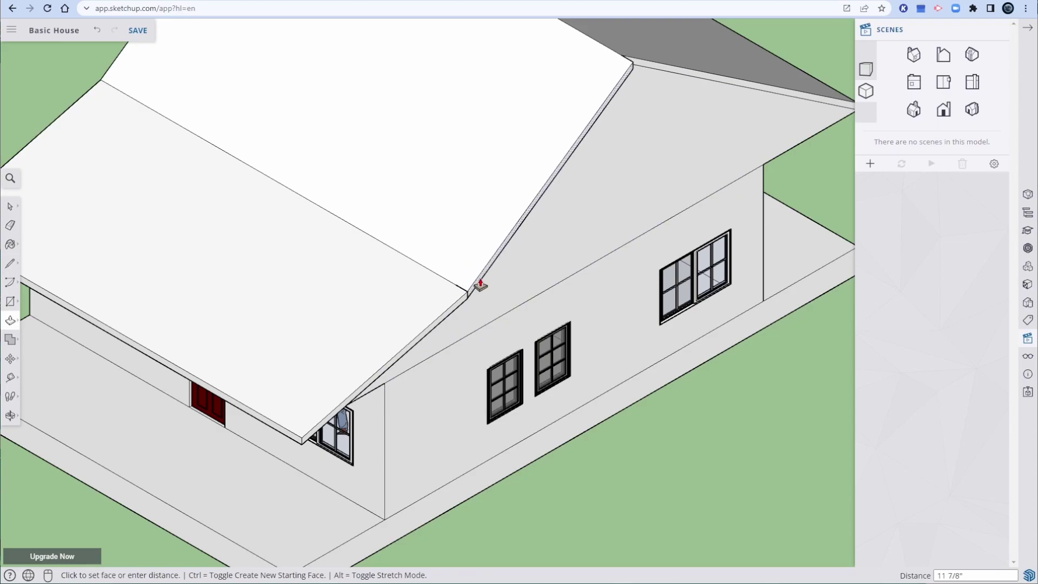
left_click(657, 73)
left_click(631, 67)
middle_click_drag(711, 355, 870, 137)
middle_click_drag(808, 143, 481, 213)
key("p")
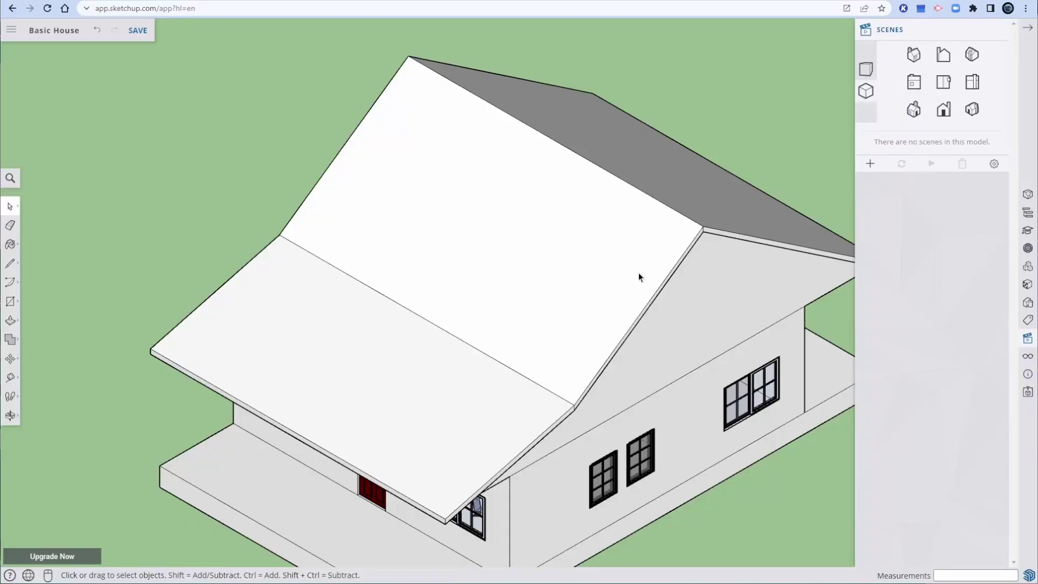
Delete the horizontal edge line between the gable and the wall on both gable sides of the house.
scroll(639, 275, "down", 2)
middle_click_drag(692, 462, 698, 282, "shift")
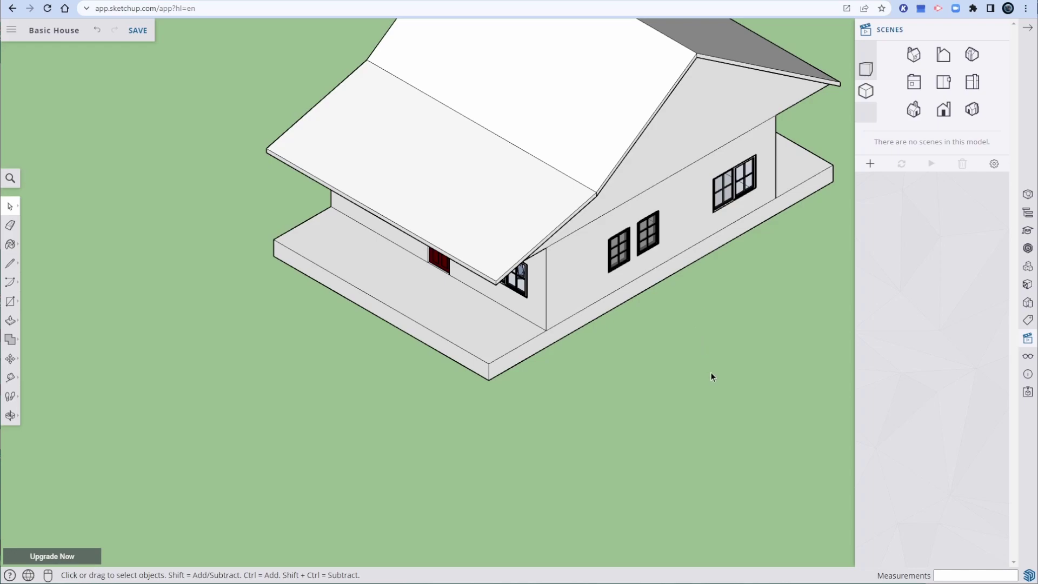
middle_click_drag(710, 371, 651, 184)
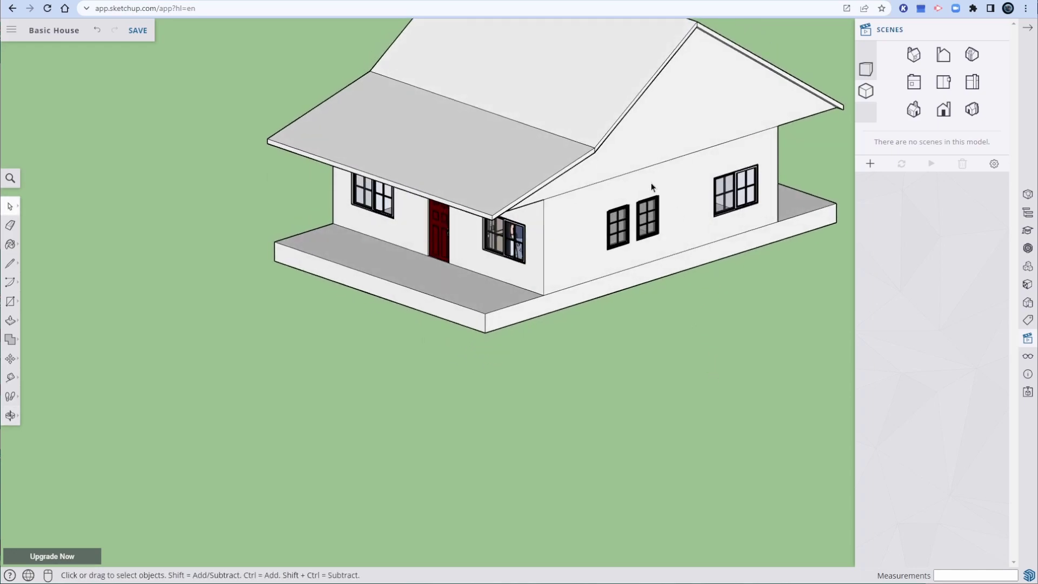
left_click(645, 171)
left_click(646, 171)
key("Delete")
middle_click_drag(487, 211, 380, 159)
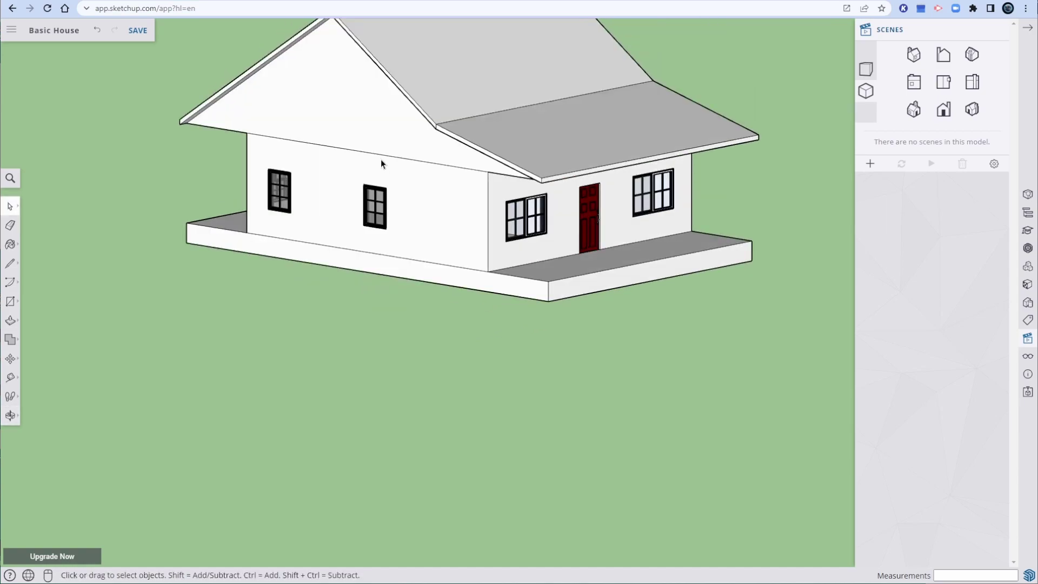
left_click(387, 155)
key("Delete")
Paint the porch base's front face, window-side face and front porch floor with the Brick Antique 01 material.
middle_click_drag(701, 297, 519, 241)
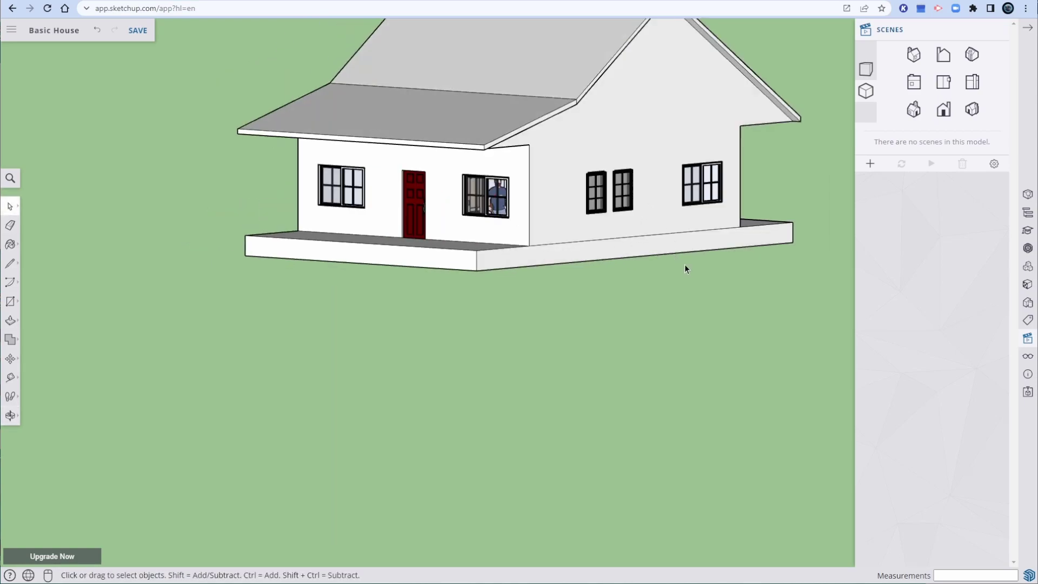
middle_click_drag(669, 158, 665, 237, "shift")
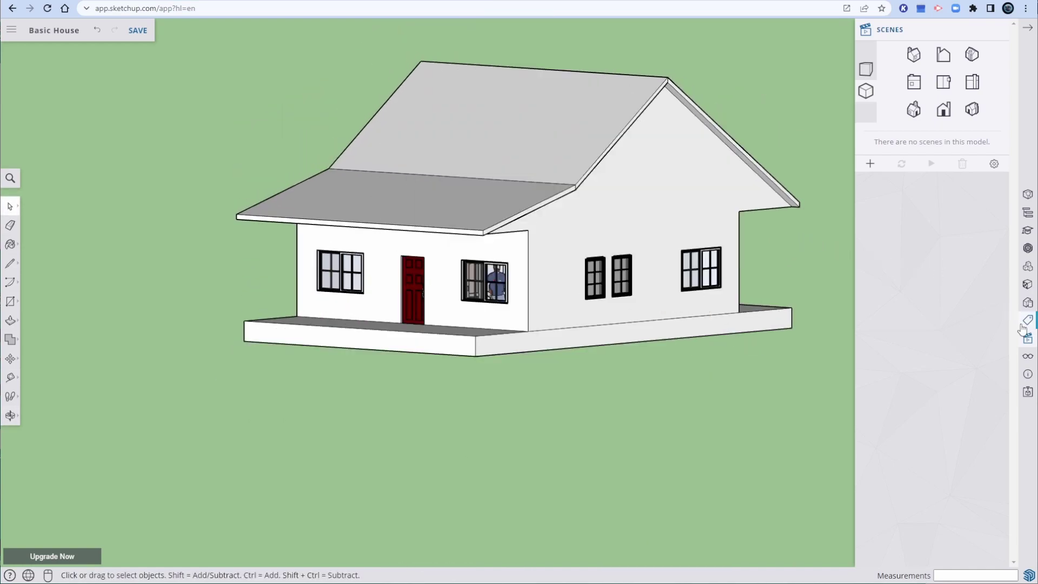
left_click(1027, 284)
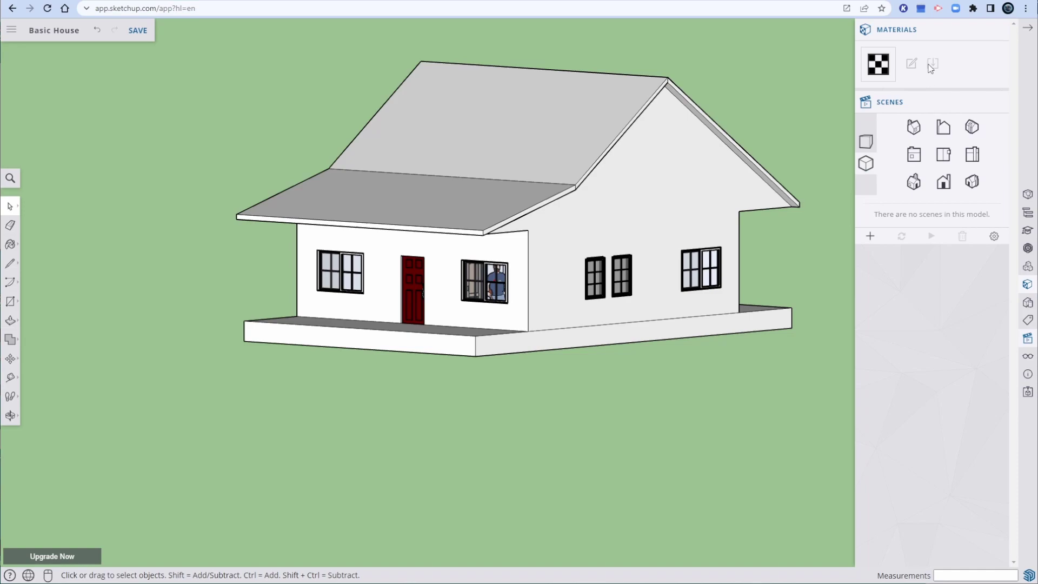
left_click(981, 108)
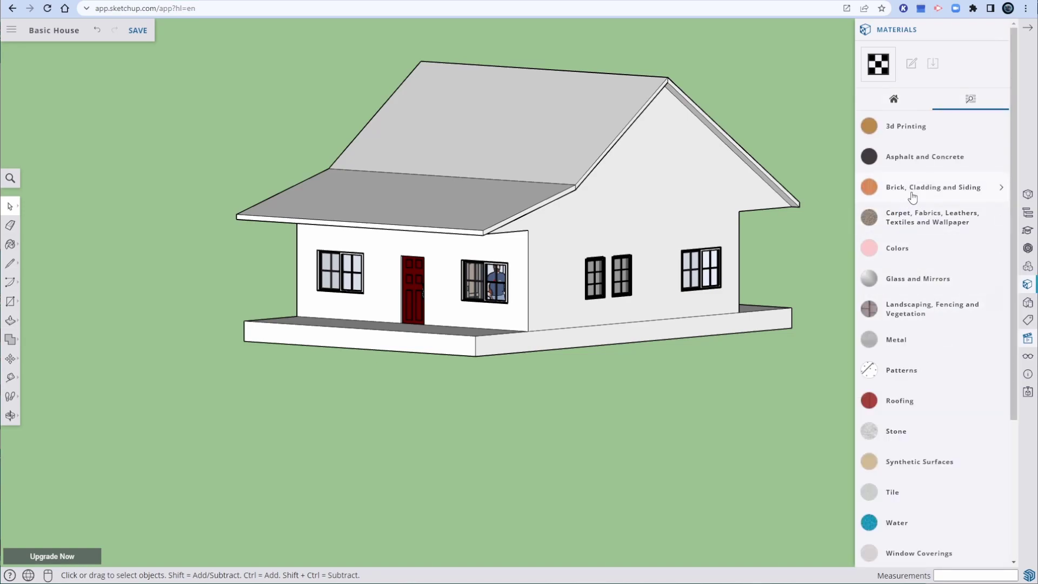
left_click(912, 189)
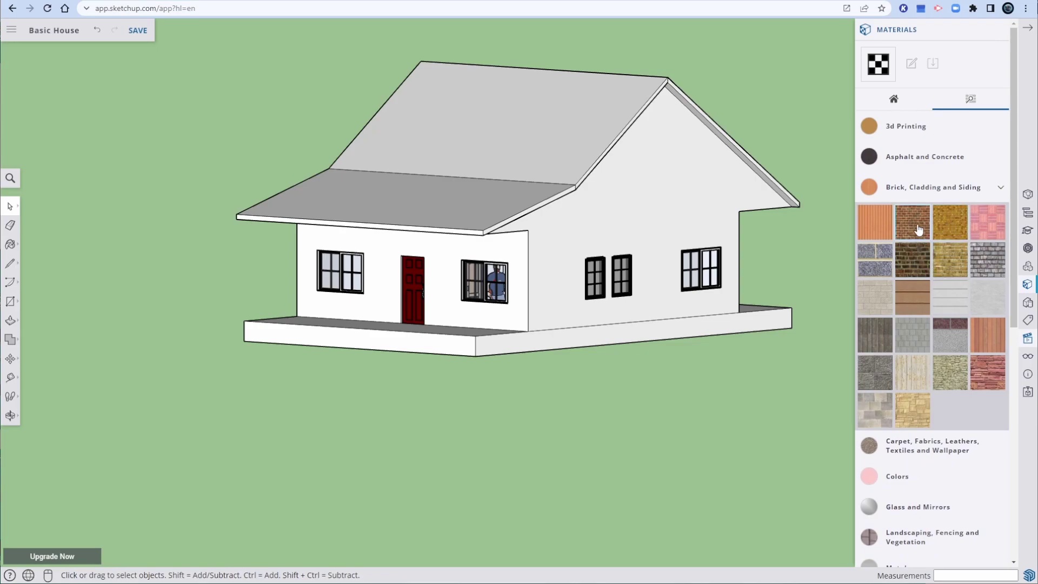
left_click(918, 230)
left_click(565, 337)
left_click(446, 336)
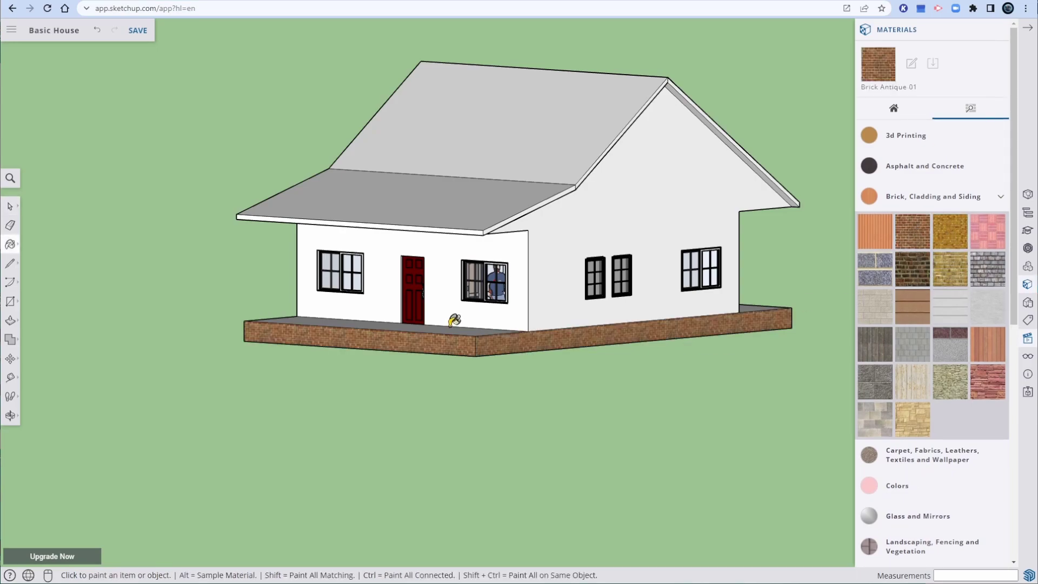
left_click(501, 326)
Paint the porch base's rear and remaining side faces and the rear porch floor with the same antique brick.
mouse_move(776, 357)
middle_mouse_down("shift")
mouse_move(586, 384)
mouse_move(540, 340)
mouse_move(614, 322)
mouse_move(615, 354)
mouse_move(382, 405)
mouse_move(313, 403)
middle_mouse_up("shift")
left_click(616, 353)
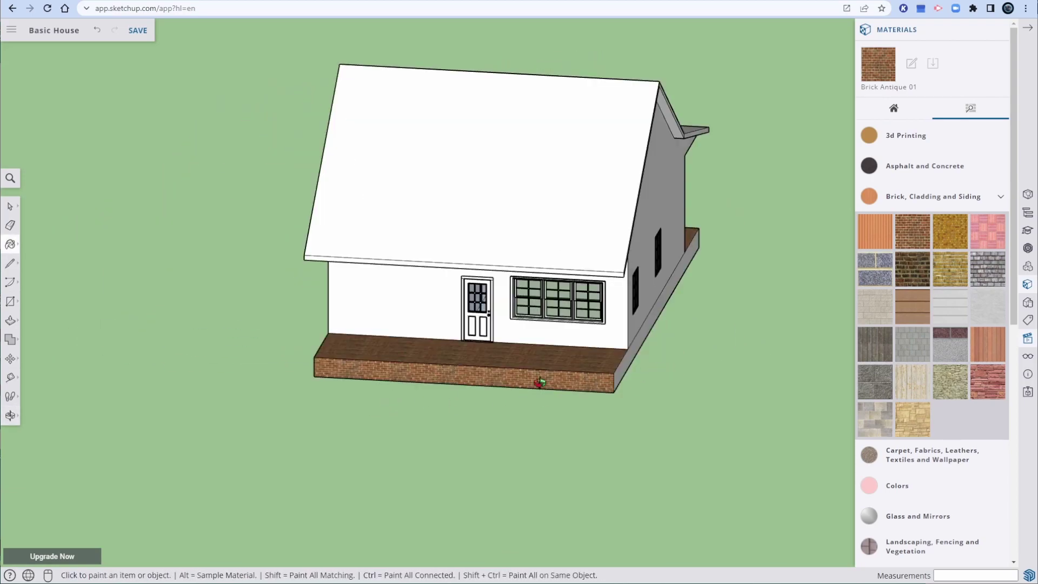
middle_click_drag(556, 381, 421, 359)
left_click(623, 331)
mouse_move(732, 322)
middle_mouse_down()
mouse_move(704, 342)
mouse_move(676, 303)
mouse_move(630, 270)
mouse_move(529, 264)
middle_mouse_up()
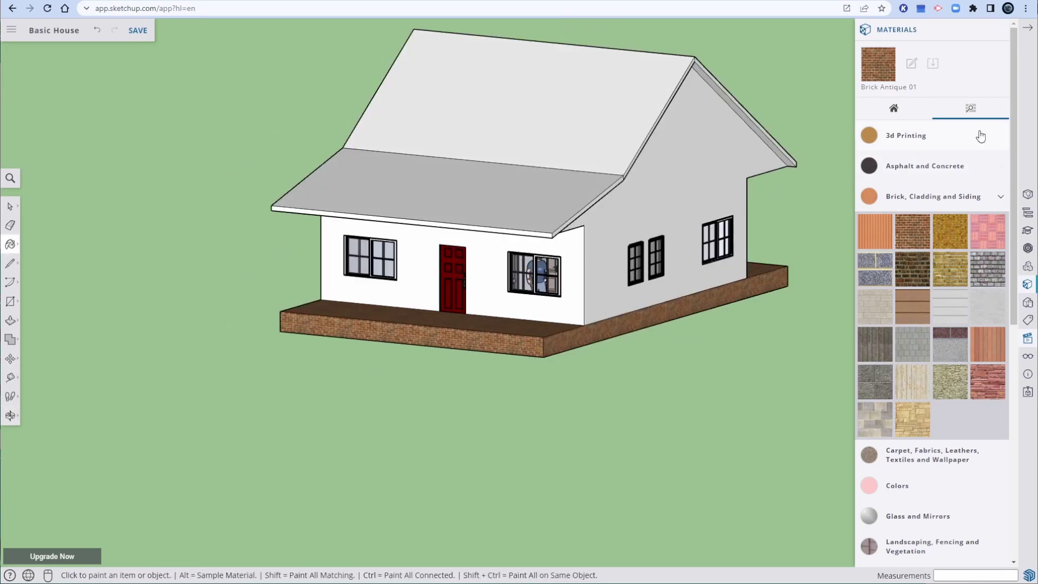
Paint the house's front wall and both gable-side walls with the Cladding Siding White material.
left_click(1001, 197)
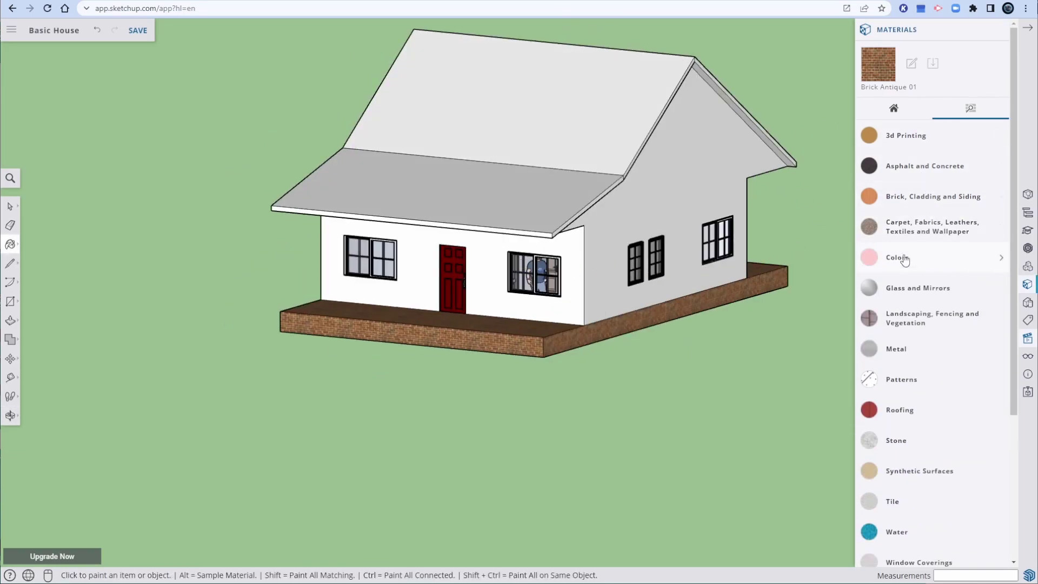
left_click(939, 200)
left_click(950, 306)
left_click(643, 313)
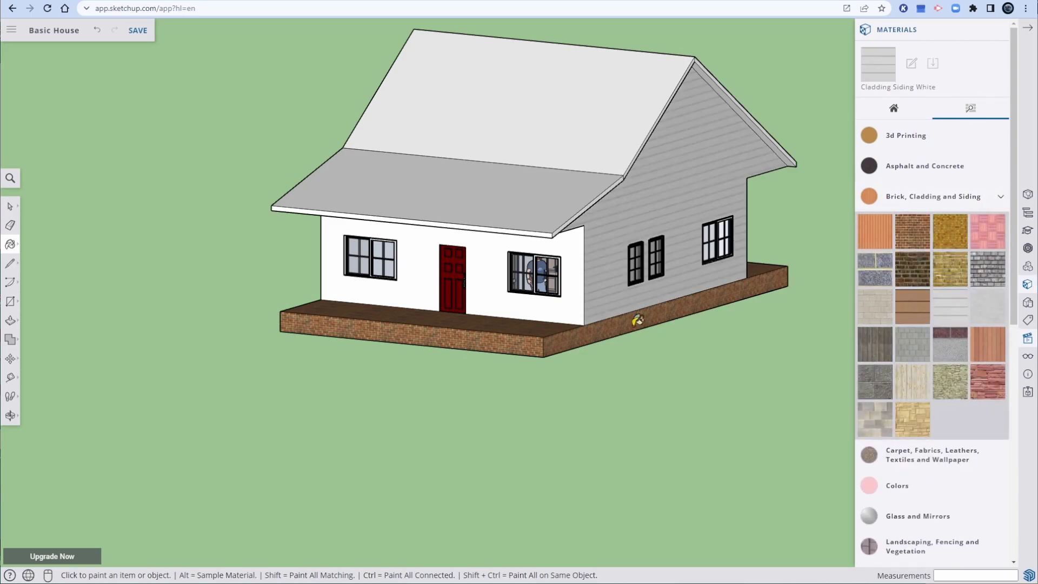
left_click(541, 305)
mouse_move(462, 304)
middle_mouse_down()
mouse_move(440, 489)
mouse_move(424, 225)
middle_mouse_up()
left_click(417, 200)
mouse_move(308, 227)
middle_mouse_down()
mouse_move(352, 239)
mouse_move(371, 227)
middle_mouse_up()
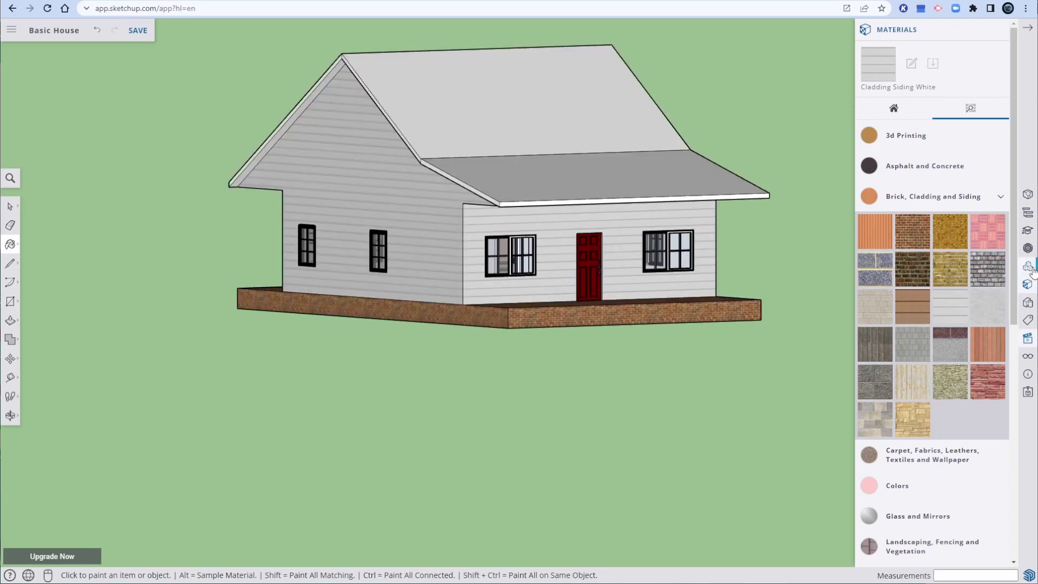
Search the 3D Warehouse models for "siding" and download the SIDING model with the grid of coloured swatches.
left_click(1028, 267)
left_click(926, 75)
type("siding")
key("Return")
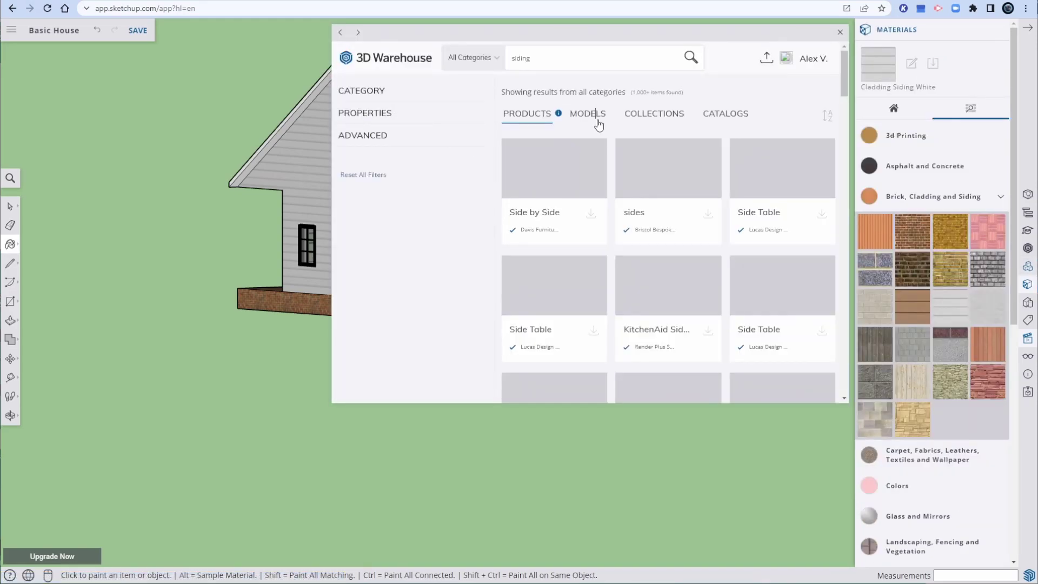
left_click(597, 114)
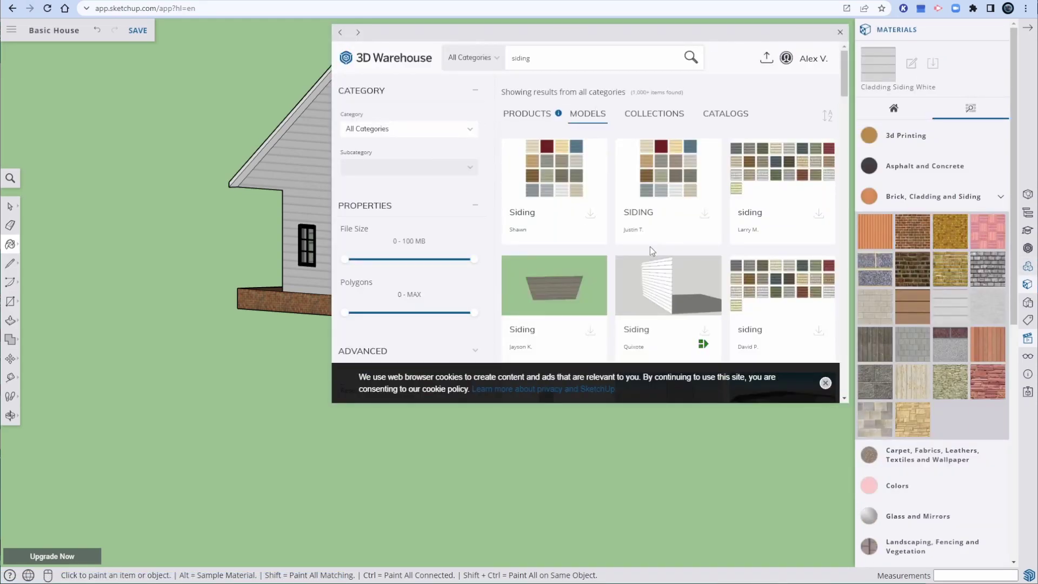
left_click(663, 184)
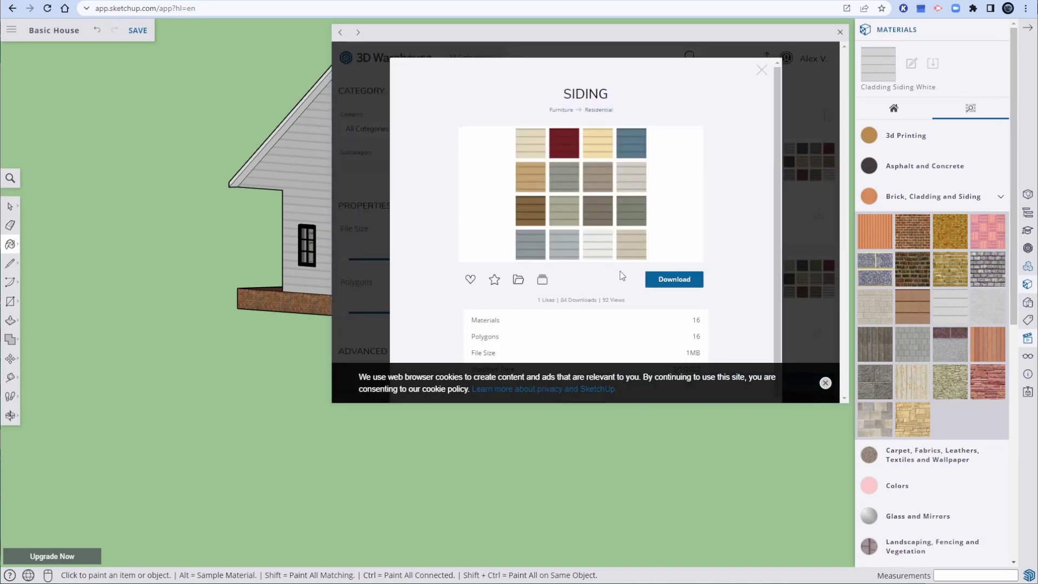
left_click(653, 282)
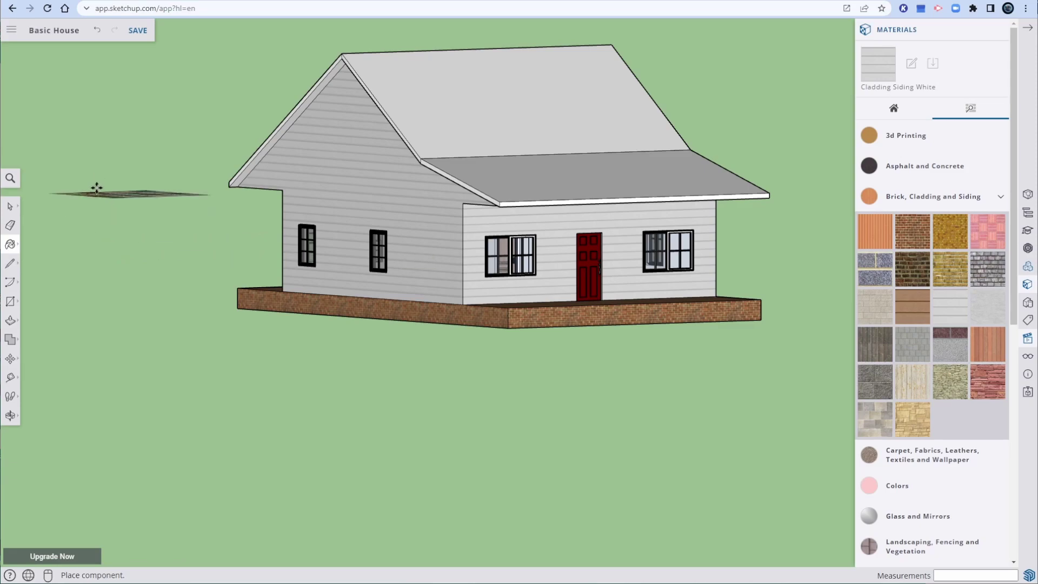
Place the downloaded siding swatch model on the ground beside the house's gable-side wall.
left_click(76, 162)
middle_click_drag(115, 206, 245, 271, "shift")
middle_click_drag(279, 274, 286, 421)
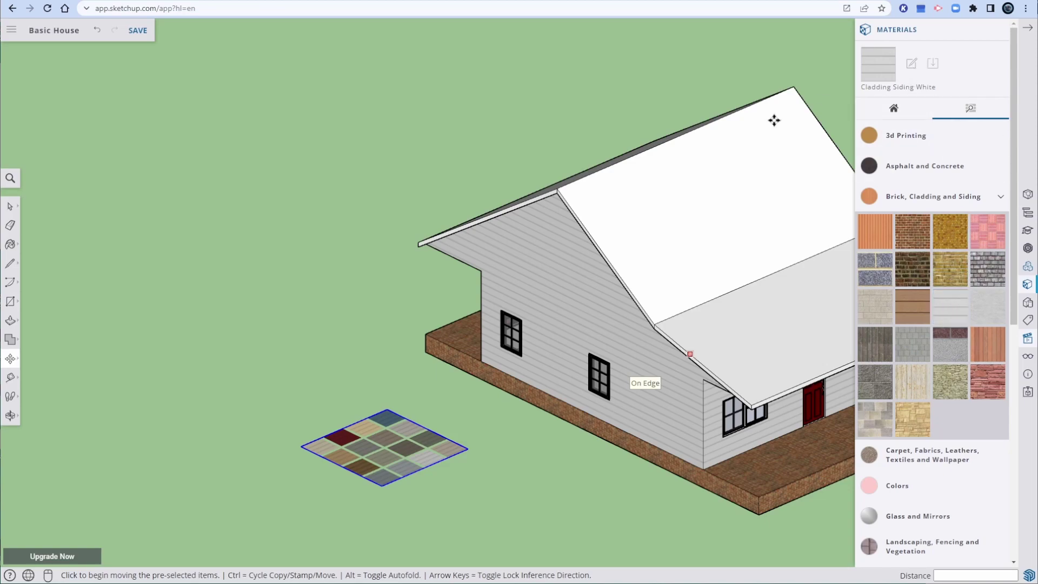
Sample the blue siding swatch and paint the nearest gable-side wall of the house with it.
left_click(11, 245)
left_click(37, 254)
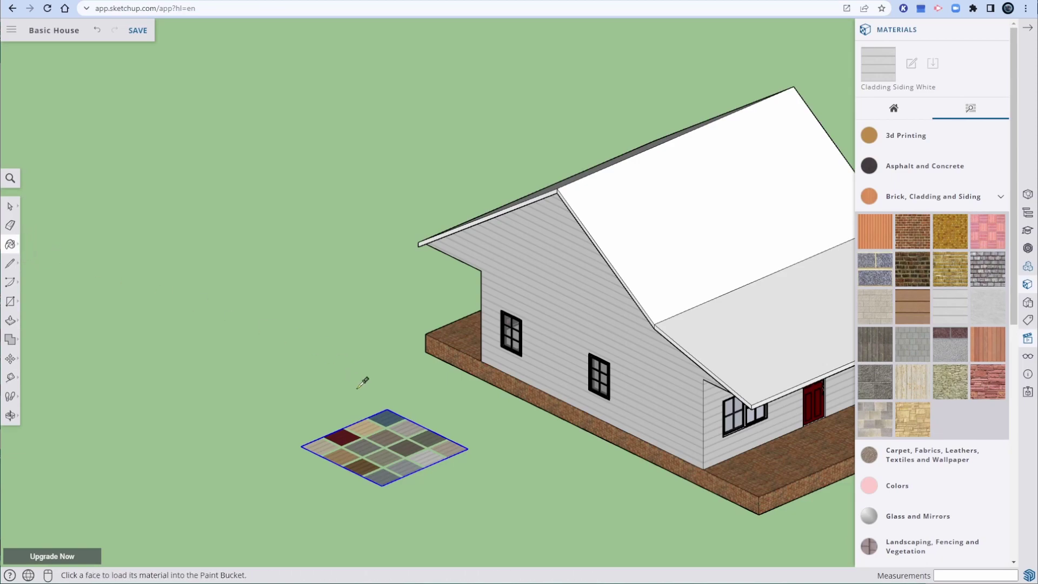
scroll(403, 445, "up", 5)
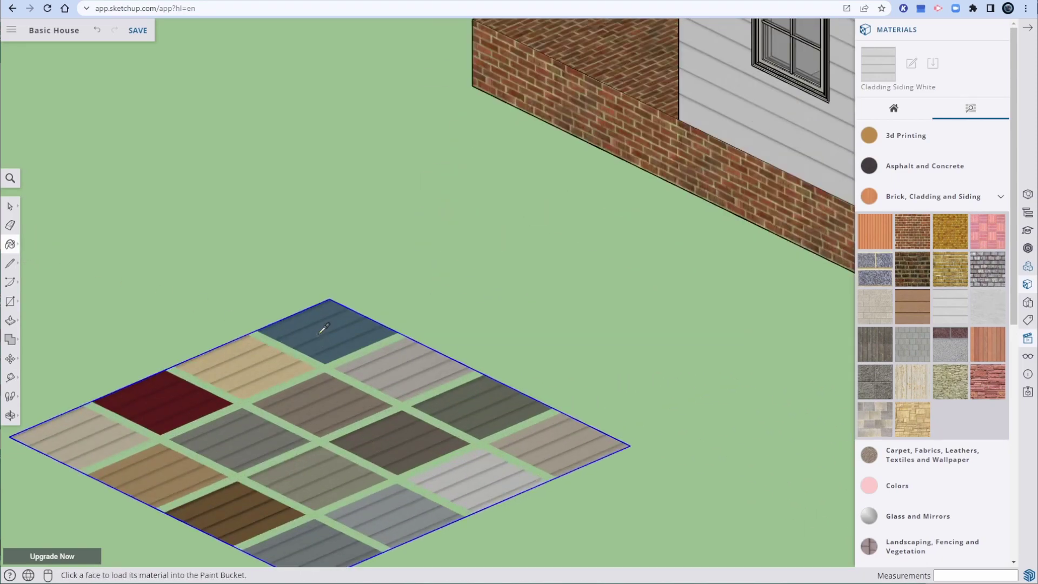
left_click(324, 328)
left_click(705, 80)
scroll(703, 145, "down", 3)
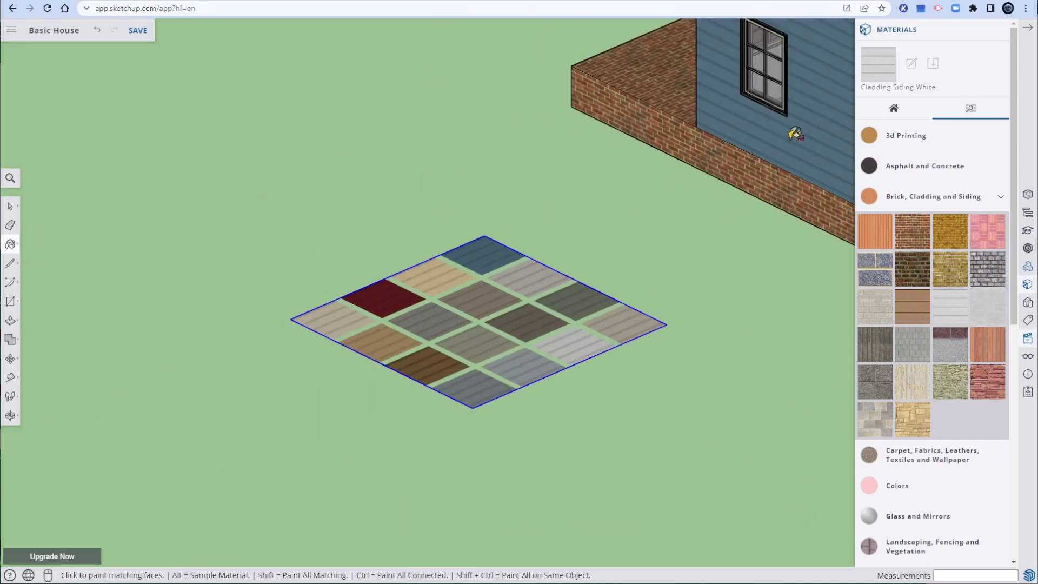
Paint the house's remaining exterior walls with the same blue siding.
middle_click_drag(793, 137, 338, 118, "shift")
scroll(541, 163, "down", 3)
left_click(712, 224)
mouse_move(797, 212)
middle_mouse_down()
mouse_move(494, 192)
mouse_move(486, 135)
mouse_move(378, 30)
mouse_move(683, 71)
mouse_move(433, 276)
mouse_move(375, 286)
middle_mouse_up()
left_click(705, 84)
mouse_move(686, 234)
middle_mouse_down()
mouse_move(427, 222)
mouse_move(607, 238)
middle_mouse_up()
left_click(604, 239)
middle_click_drag(482, 248, 679, 232)
scroll(588, 229, "down", 3)
Delete the siding swatch model from beside the house.
key("space")
middle_click_drag(222, 251, 232, 317)
key("Delete")
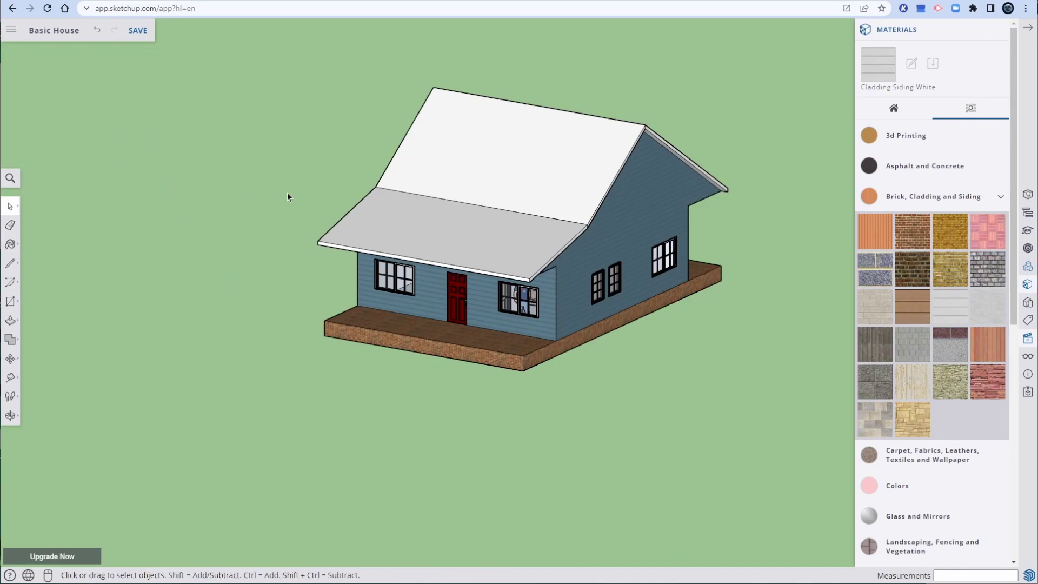
Paint the roof slopes, including the front porch roof, with the Roofing Shingles GAF Estates material.
left_click(982, 203)
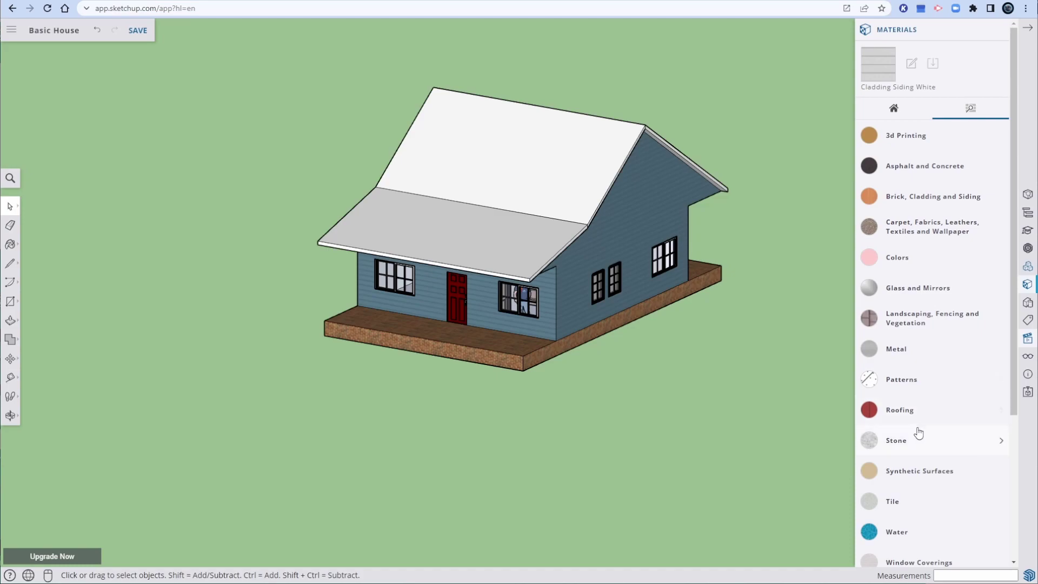
left_click(920, 419)
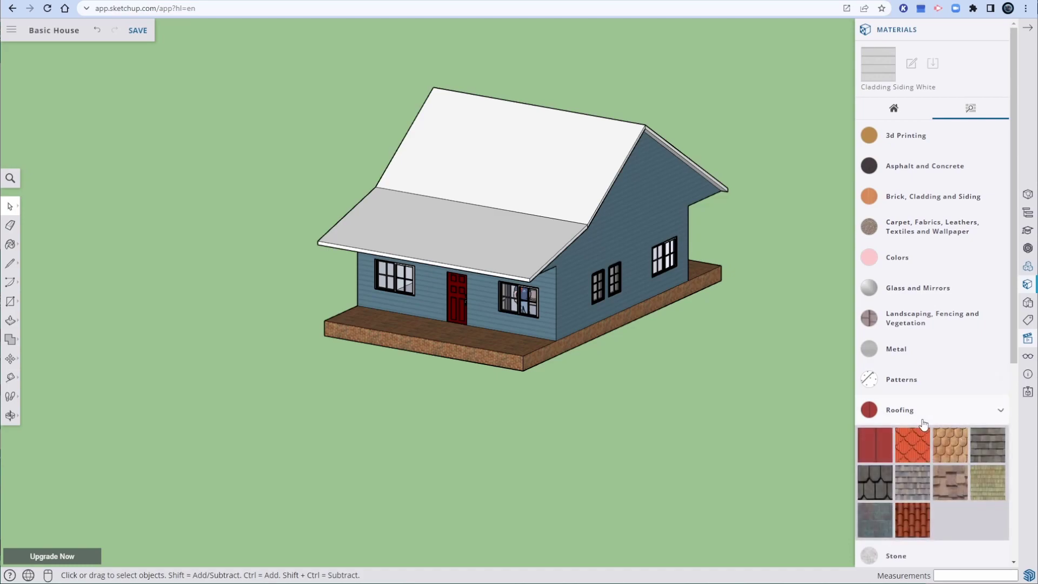
left_click(874, 493)
left_click(526, 248)
left_click(552, 176)
mouse_move(707, 284)
middle_mouse_down()
mouse_move(339, 343)
mouse_move(638, 197)
middle_mouse_up()
left_click(641, 201)
mouse_move(702, 262)
middle_mouse_down()
mouse_move(408, 285)
mouse_move(493, 261)
mouse_move(495, 241)
mouse_move(398, 234)
mouse_move(498, 229)
mouse_move(521, 259)
middle_mouse_up()
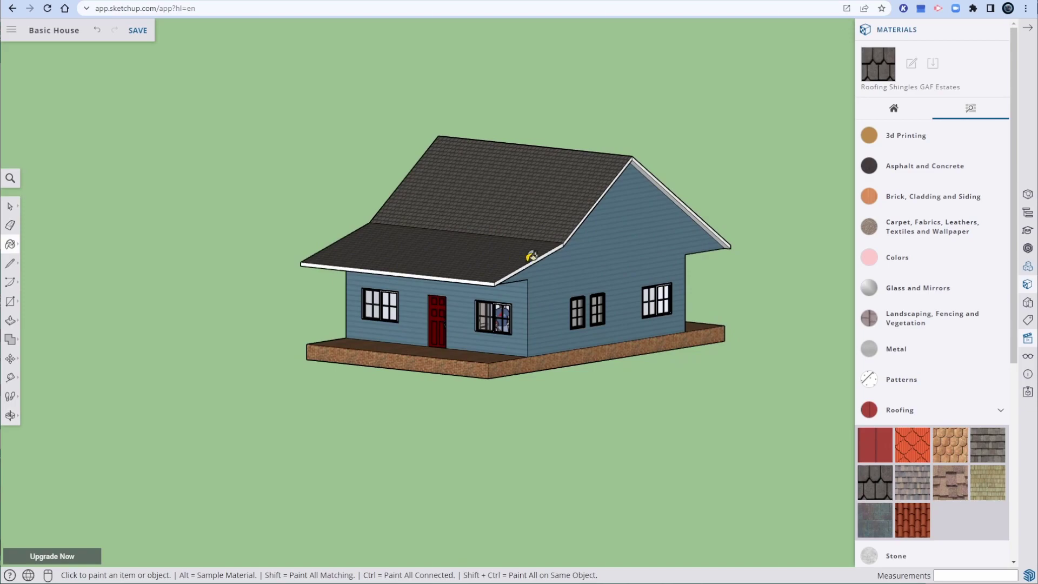
Paint the underside of the front porch roof with a brown material from the Wood collection.
scroll(570, 241, "up", 5)
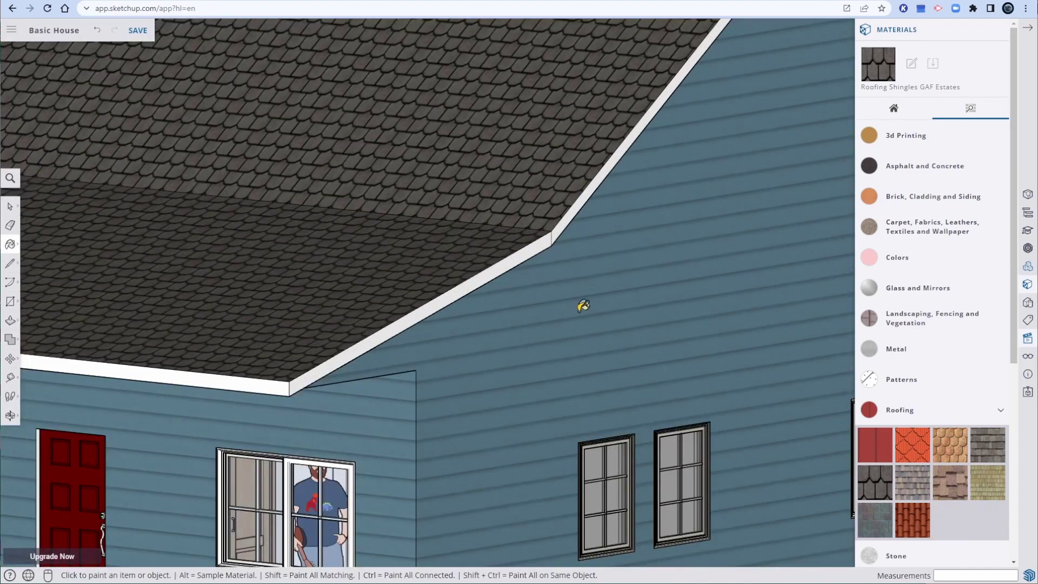
scroll(583, 306, "down", 5)
mouse_move(435, 347)
middle_mouse_down()
mouse_move(558, 370)
mouse_move(598, 243)
mouse_move(482, 139)
mouse_move(418, 115)
mouse_move(385, 84)
middle_mouse_up()
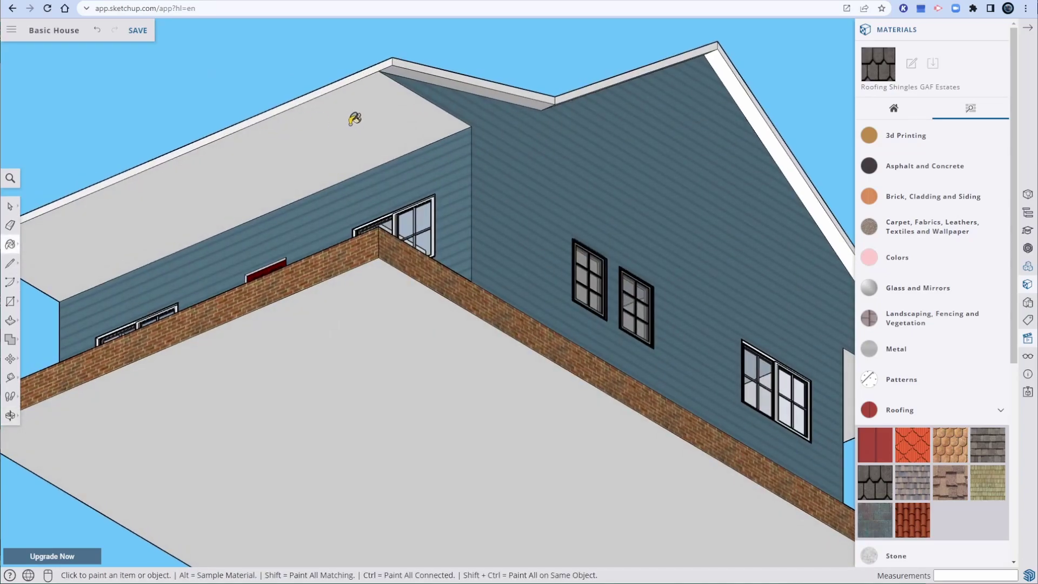
left_click(960, 198)
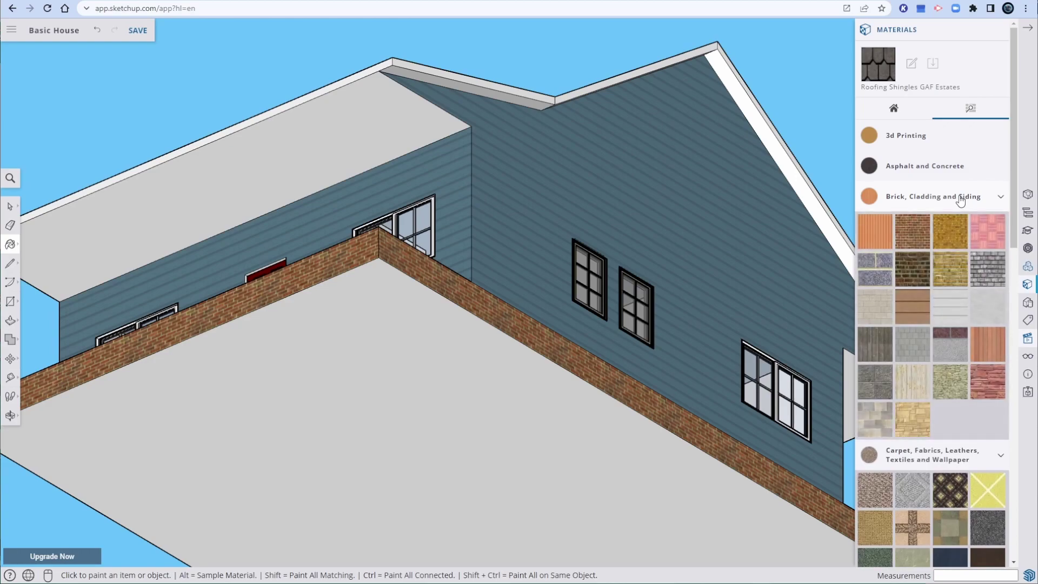
left_click(961, 199)
left_click(980, 237)
left_click(915, 413)
scroll(924, 481, "down", 5)
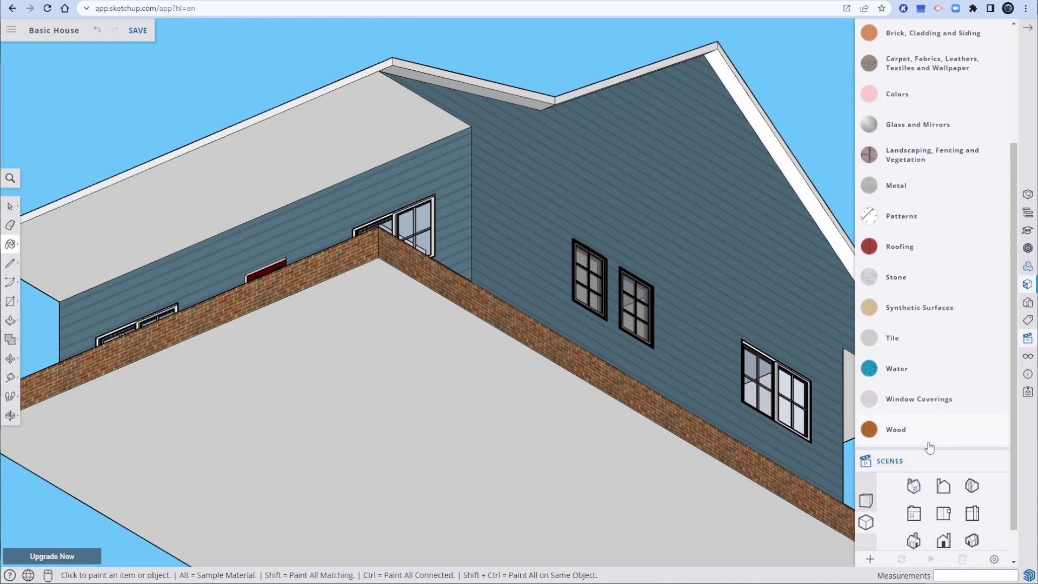
left_click(927, 431)
scroll(928, 432, "down", 3)
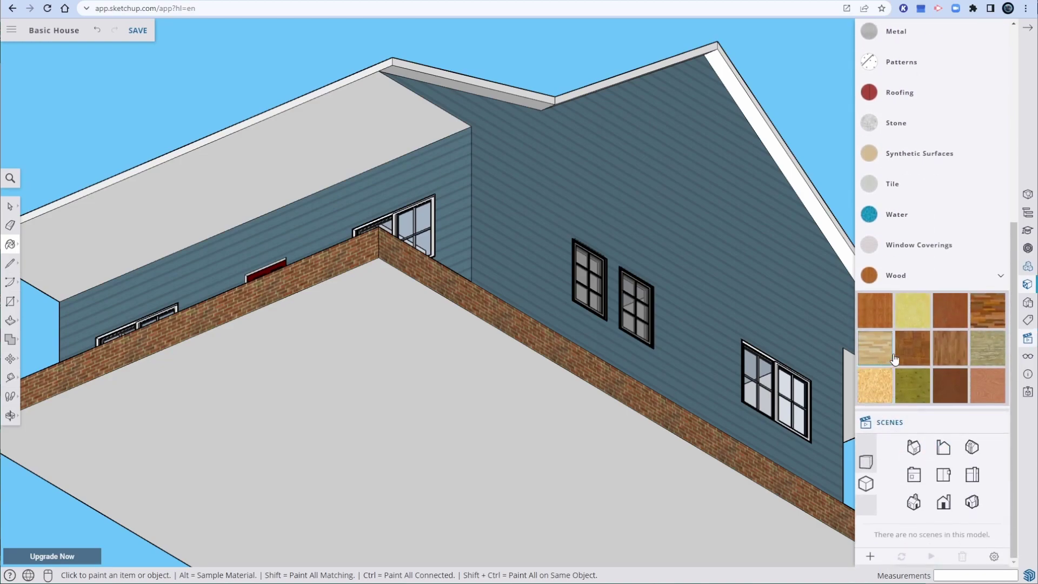
left_click(395, 136)
Paint the underside of the rear porch roof with the same brown wood.
middle_click_drag(448, 196, 463, 329)
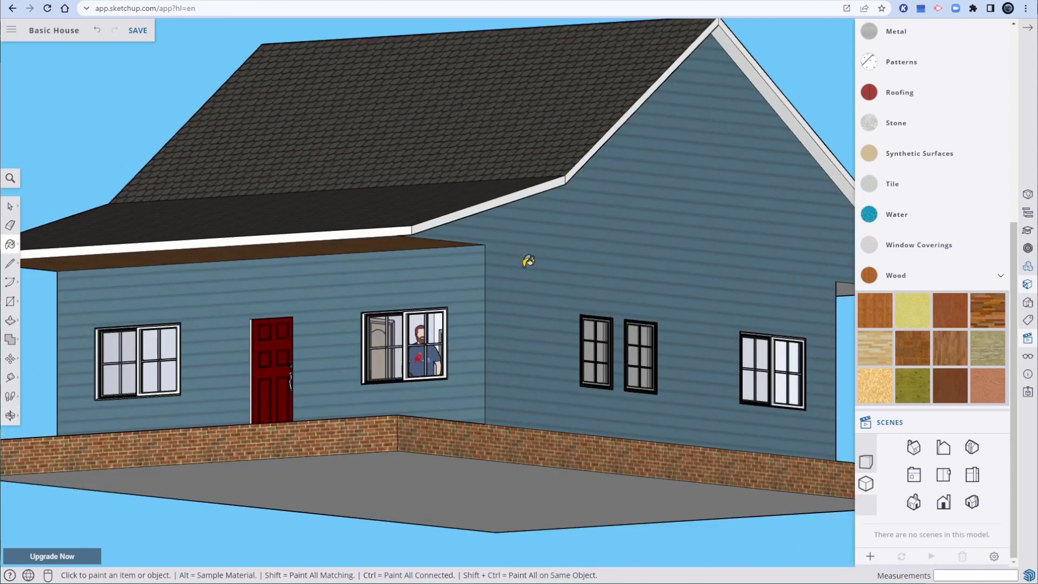
middle_click_drag(528, 259, 545, 398)
scroll(554, 338, "down", 2)
mouse_move(695, 325)
middle_mouse_down()
mouse_move(590, 255)
mouse_move(562, 173)
mouse_move(758, 213)
middle_mouse_up()
left_click(775, 238)
Examine the porch layout on the floor plan of the MakerLessons basic-house page in the browser.
middle_click_drag(554, 219, 674, 273)
scroll(681, 264, "up", 3)
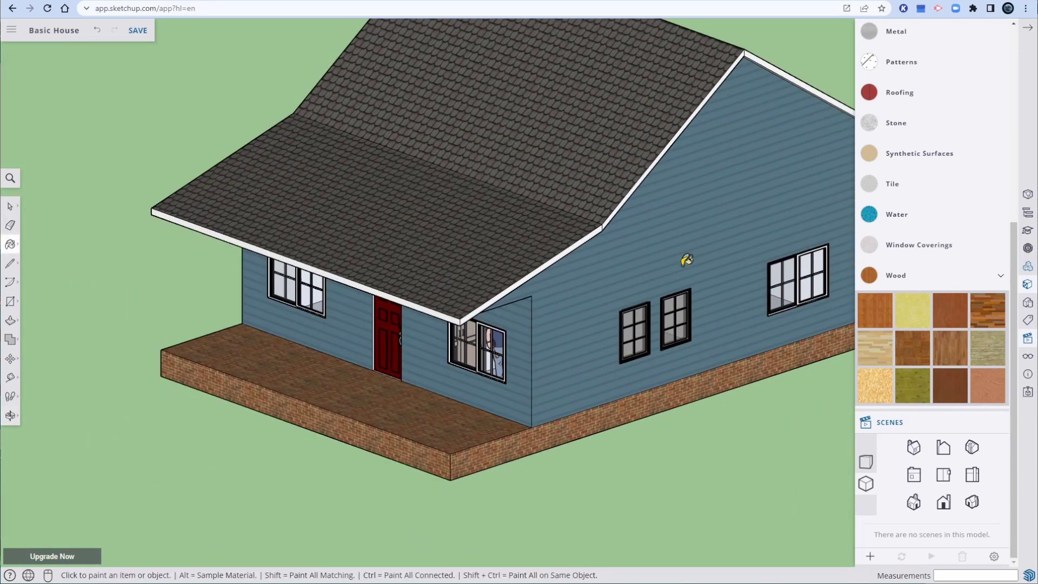
middle_click_drag(685, 225, 615, 320, "shift")
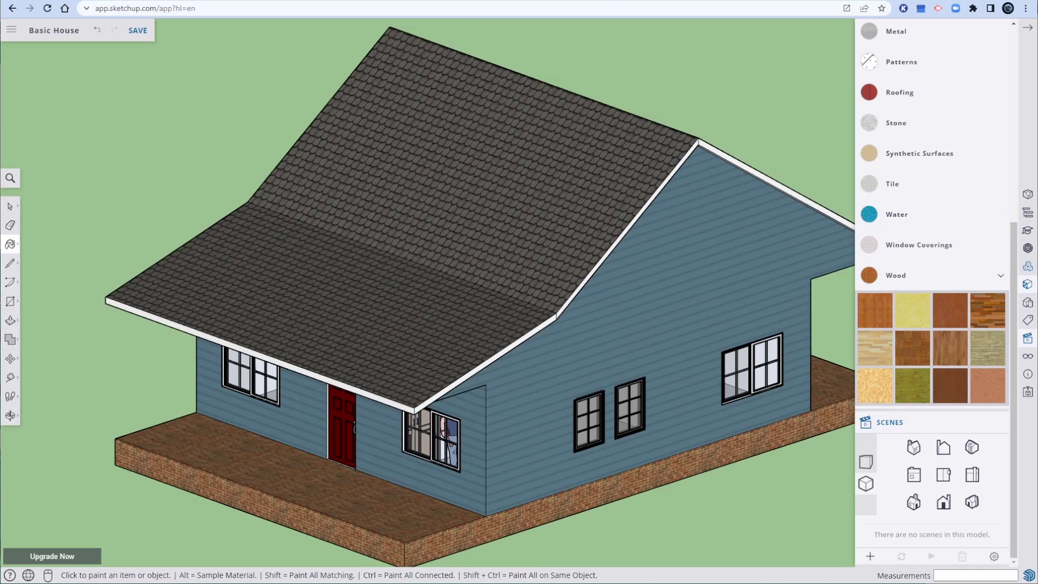
middle_click_drag(656, 355, 302, 328)
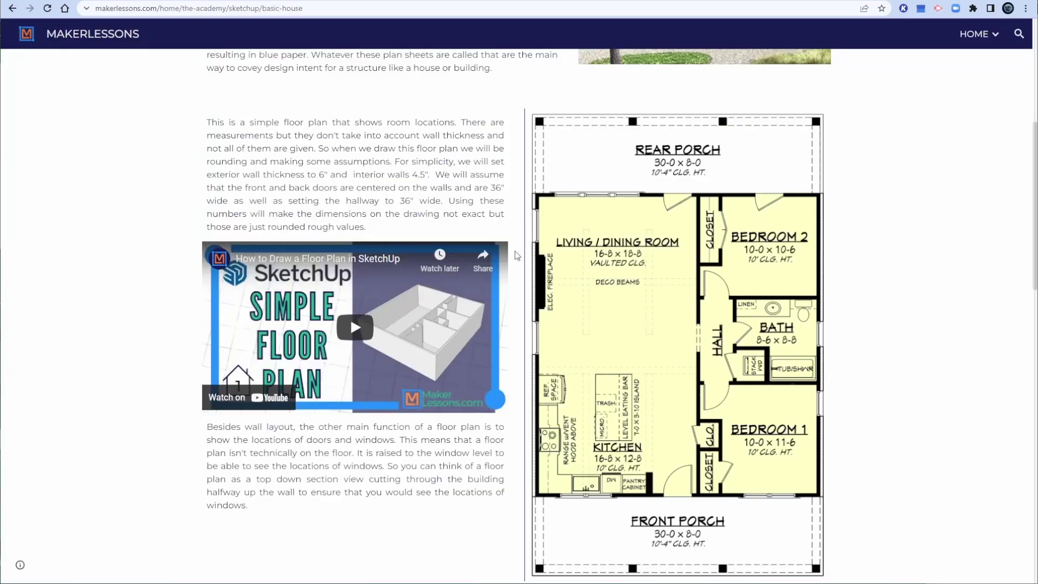
scroll(587, 290, "up", 6)
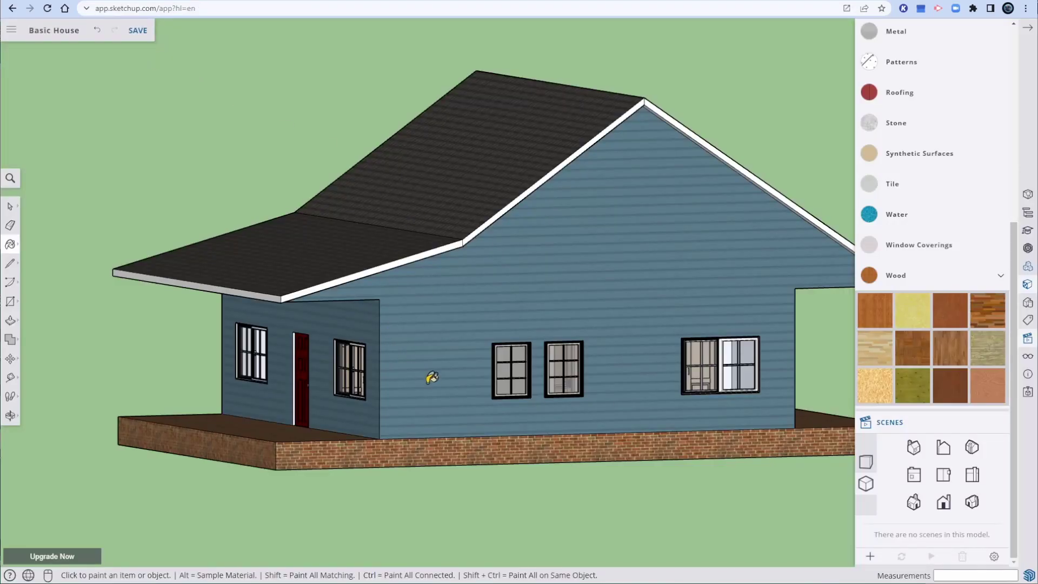
Display the model's section planes and make the horizontal one cut the house.
key("space")
middle_click_drag(556, 397, 576, 435)
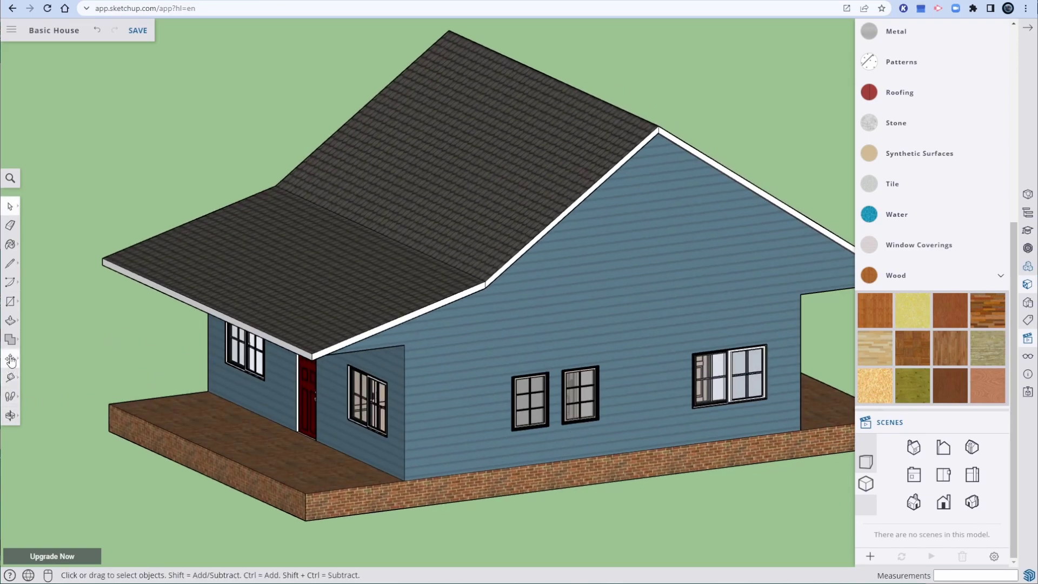
left_click(12, 380)
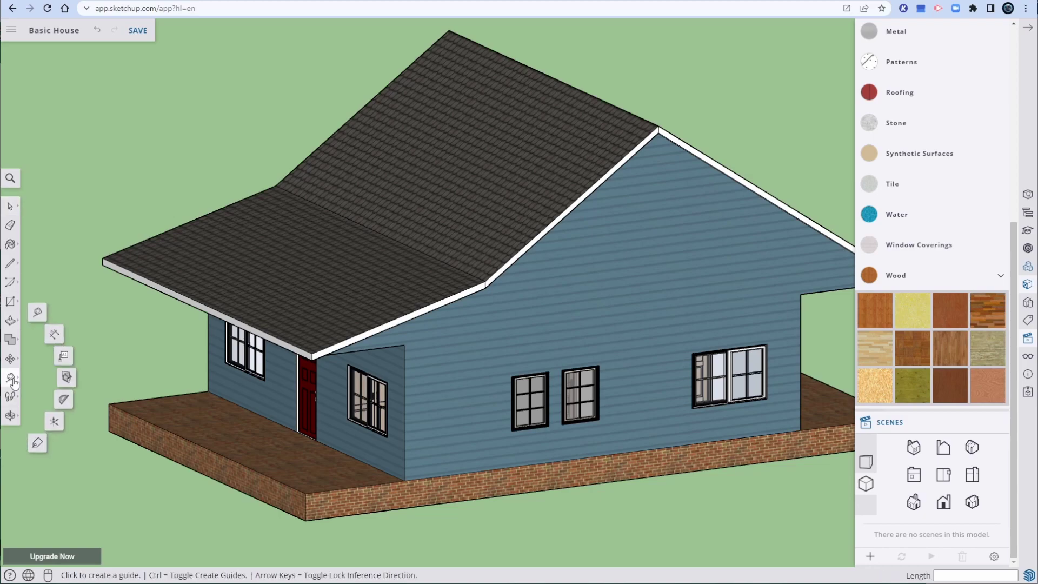
left_click(65, 378)
left_click(89, 488)
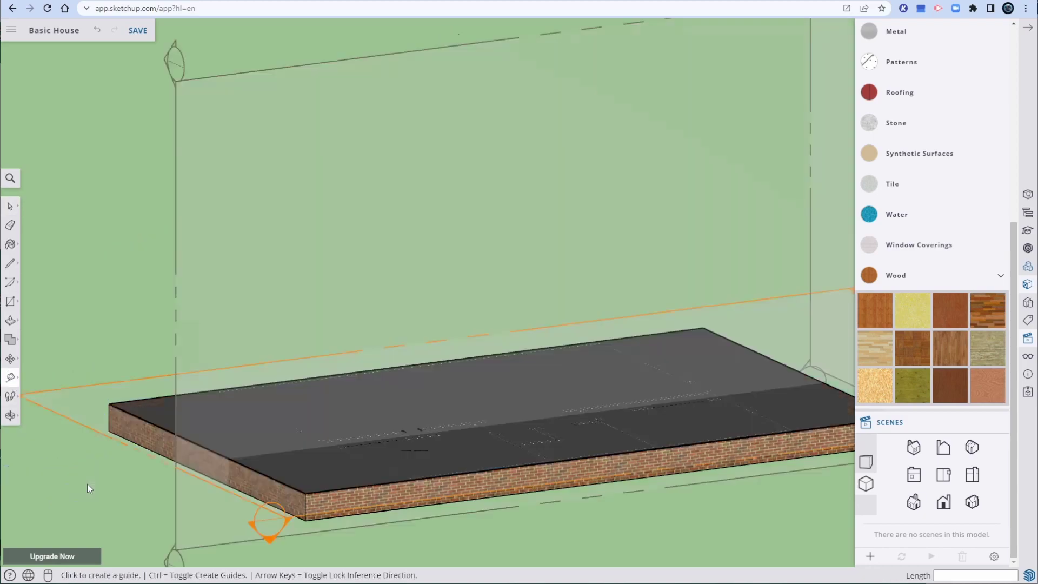
scroll(92, 330, "down", 4)
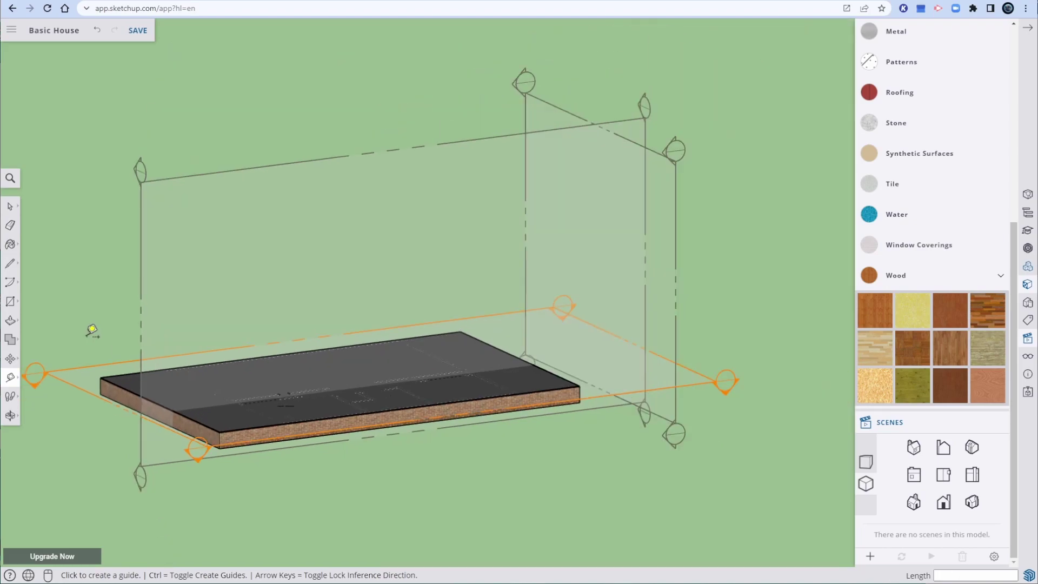
Move the horizontal section plane up about 8' 11 7/8" so that it cuts through the walls.
left_click(10, 358)
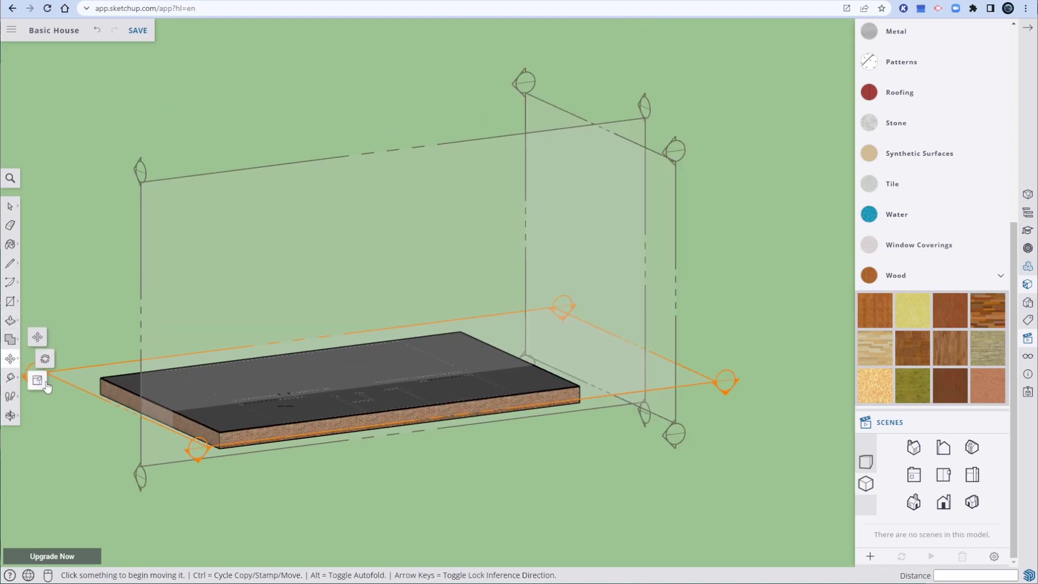
left_click(31, 371)
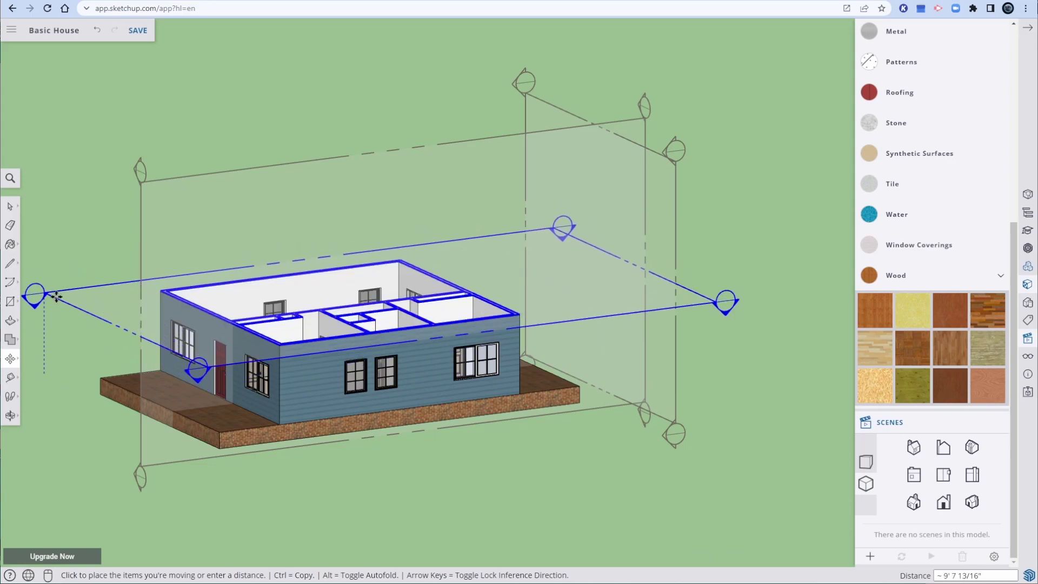
left_click(57, 298)
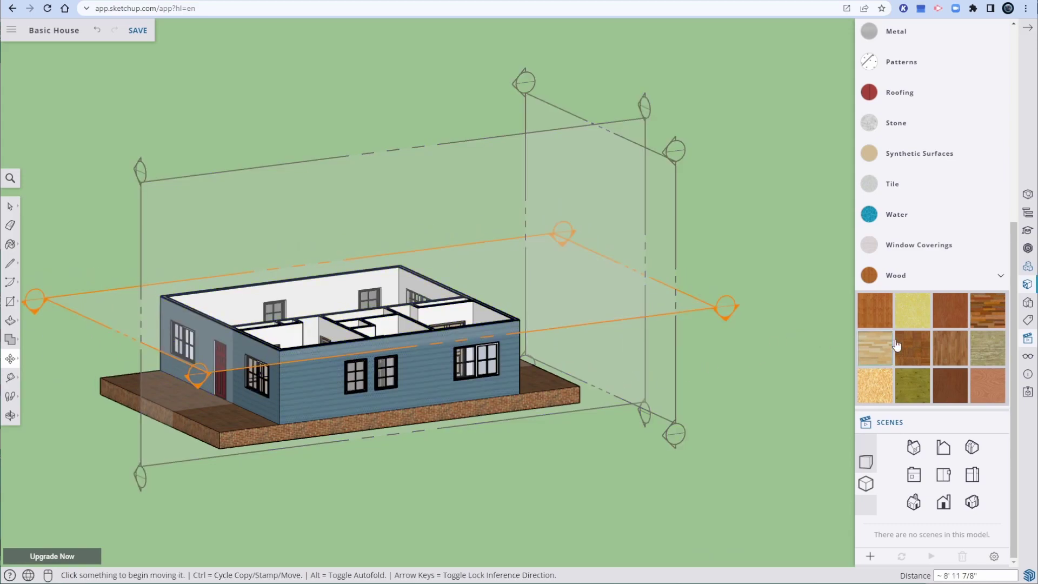
Hide the section planes while keeping the section cut, and switch to the top view.
left_click(1027, 356)
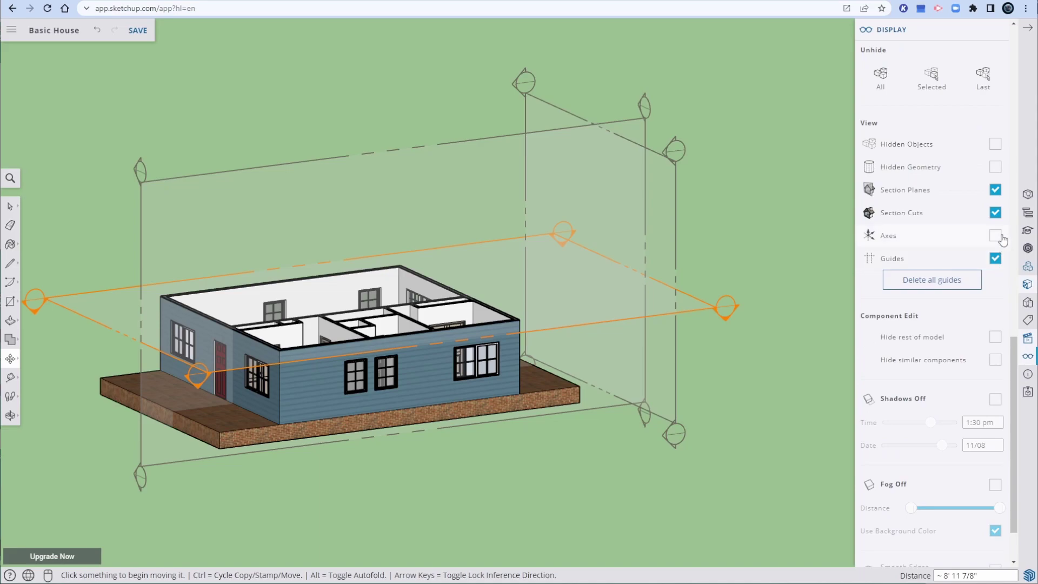
left_click(995, 190)
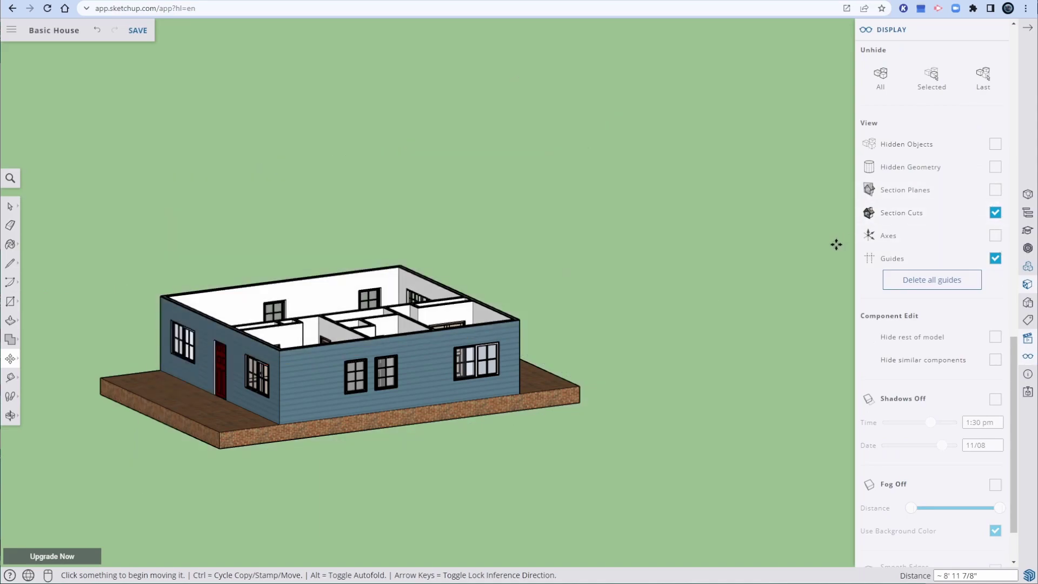
left_click(1028, 357)
left_click(943, 199)
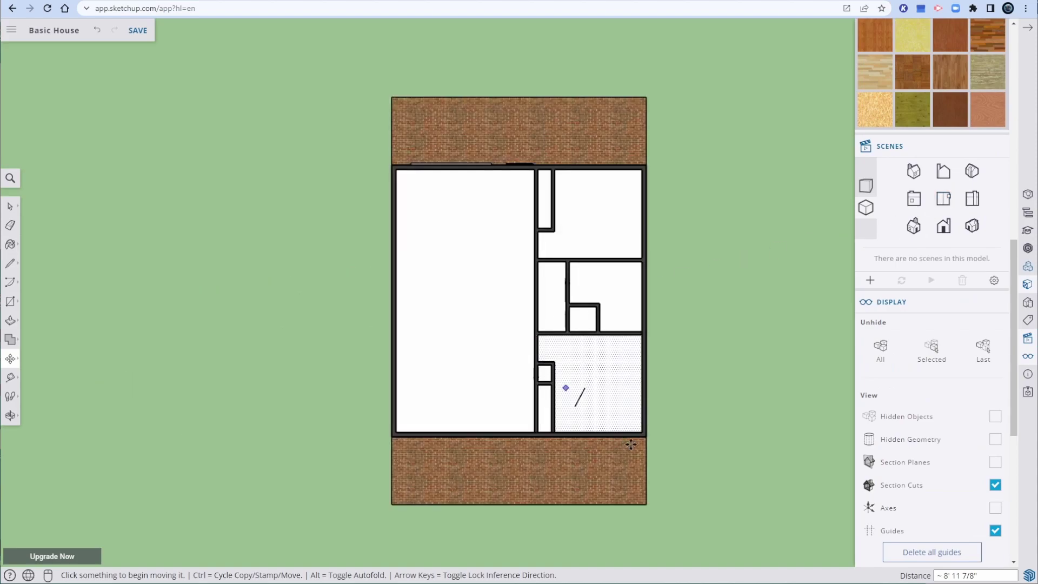
key("space")
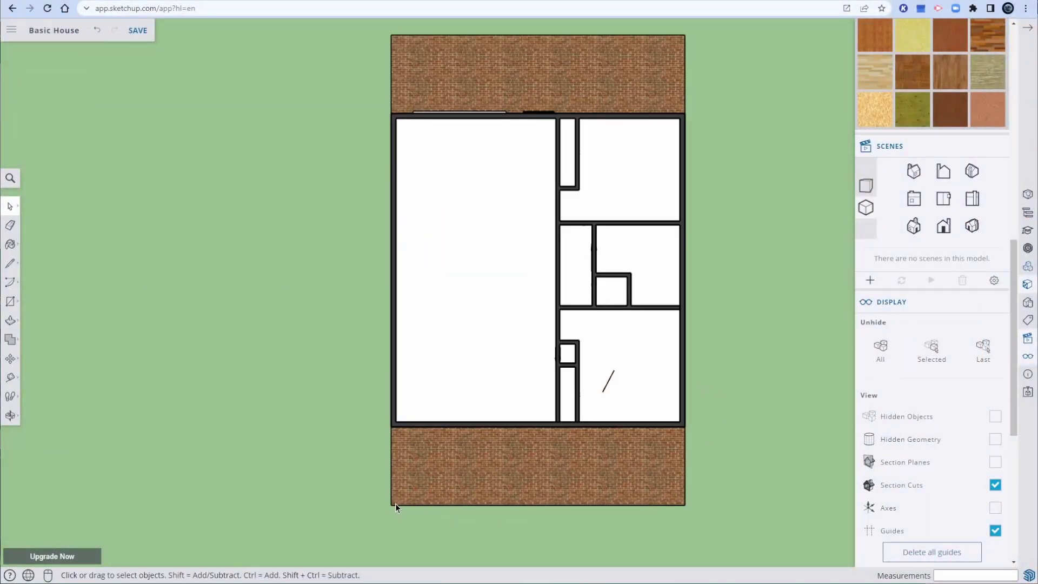
Try to draw an 8 by 8 inch square post footprint at the porch base's outer left corner.
scroll(394, 504, "up", 3)
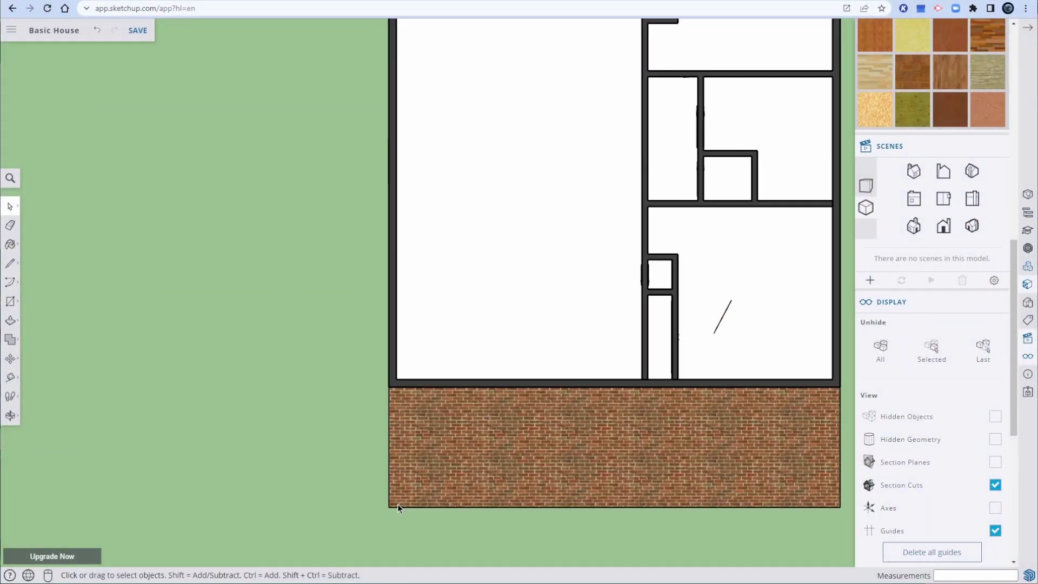
key("r")
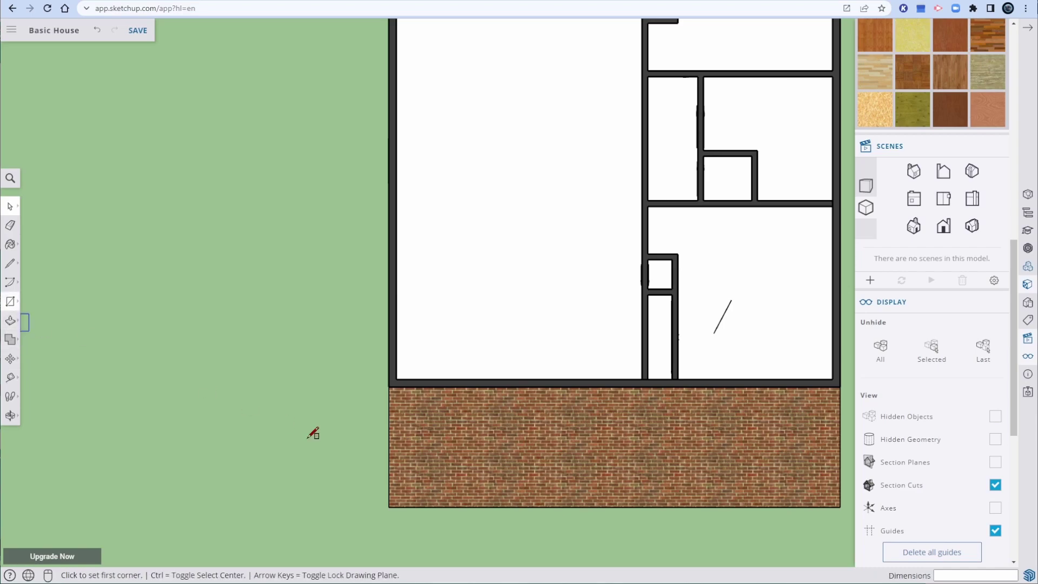
left_click(388, 506)
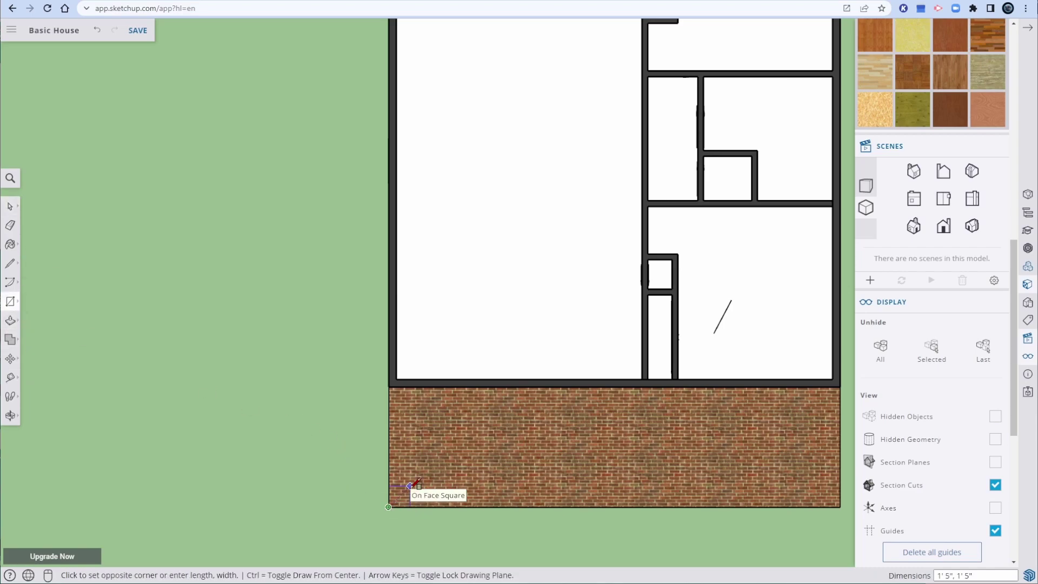
key("Return")
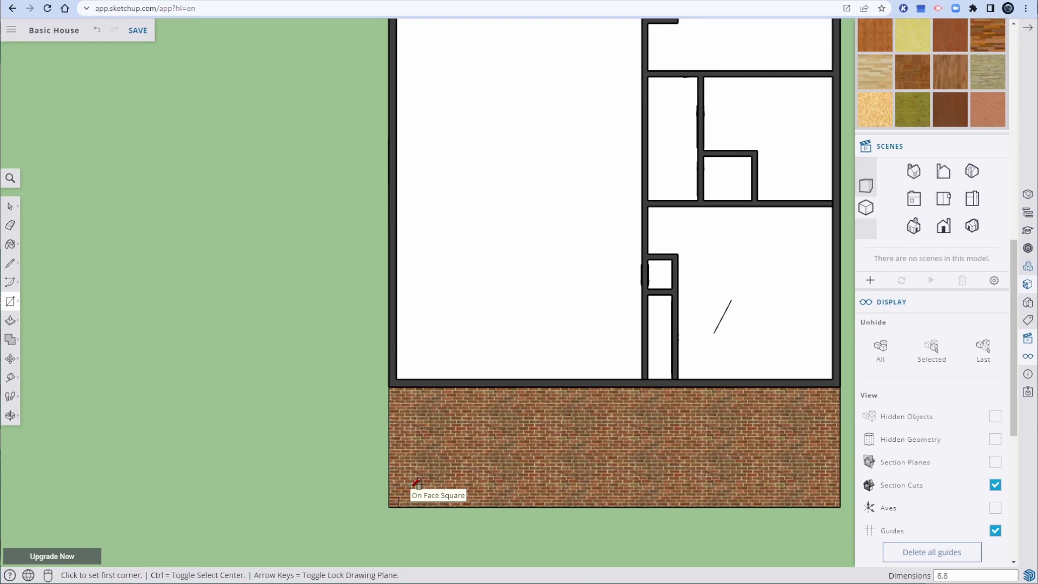
scroll(389, 500, "up", 2)
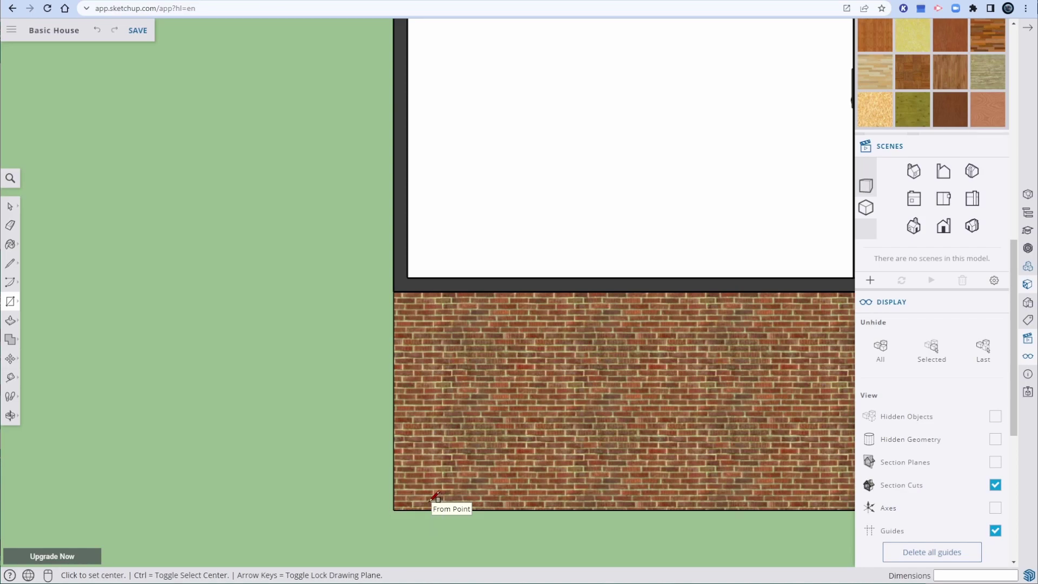
left_click(393, 509)
key("Escape")
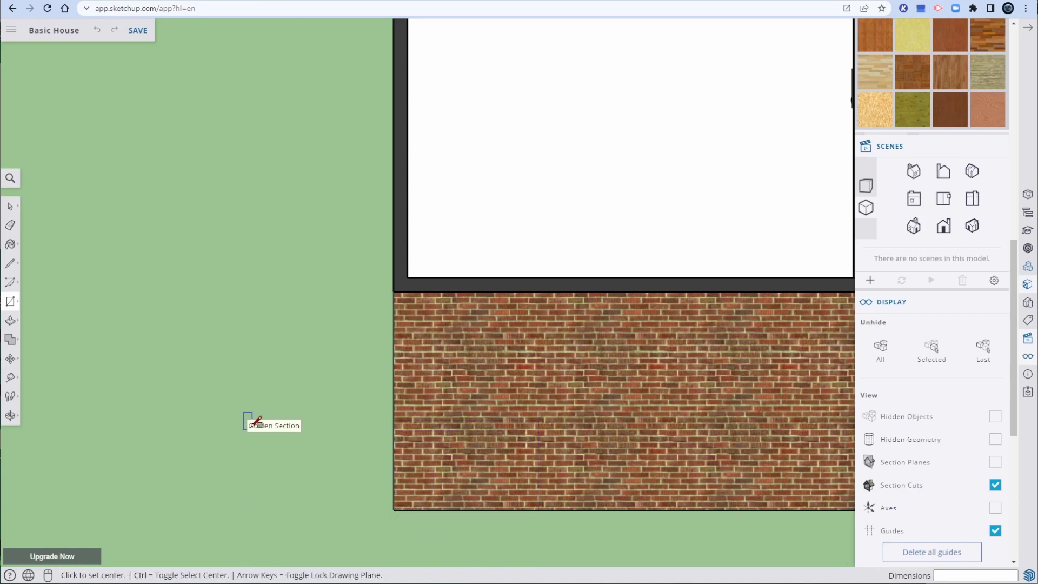
Draw a 12 by 12 inch square post footprint at the porch base's outer left corner.
left_click(10, 303)
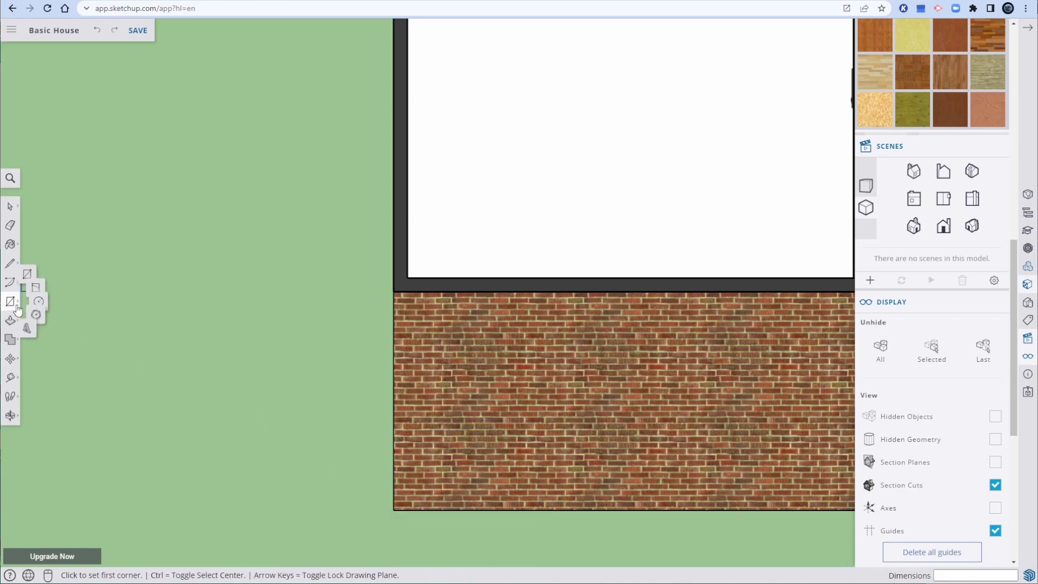
left_click(393, 509)
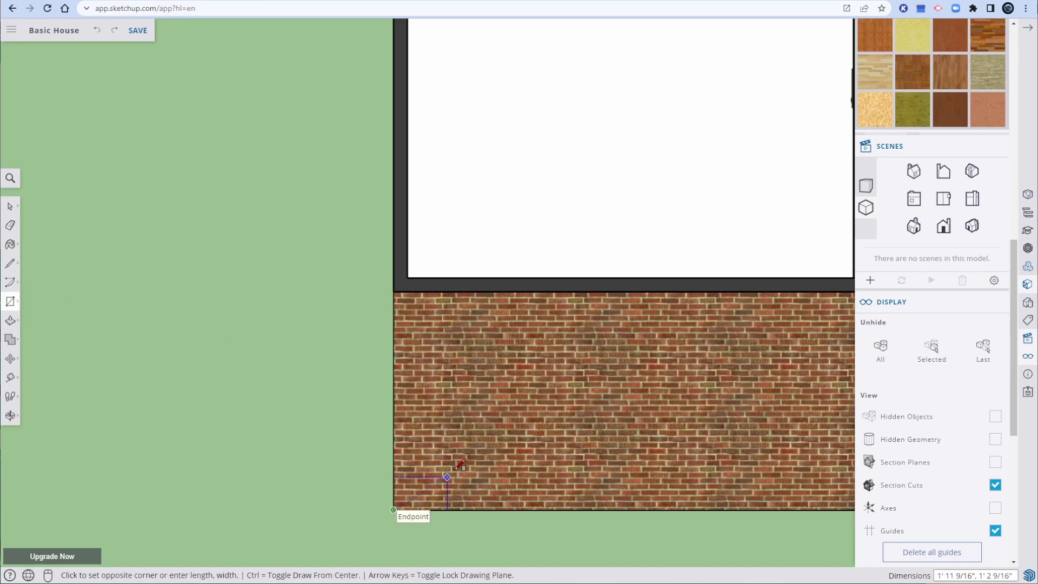
left_click(414, 483)
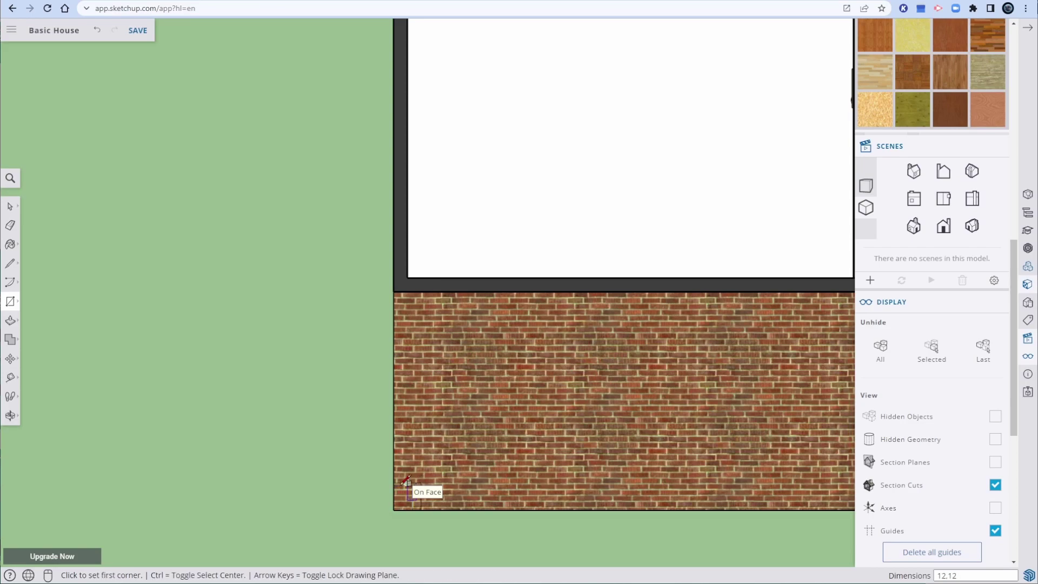
Push/Pull the 12-inch square up 10' to form the porch corner post.
middle_click_drag(595, 489, 175, 415, "shift")
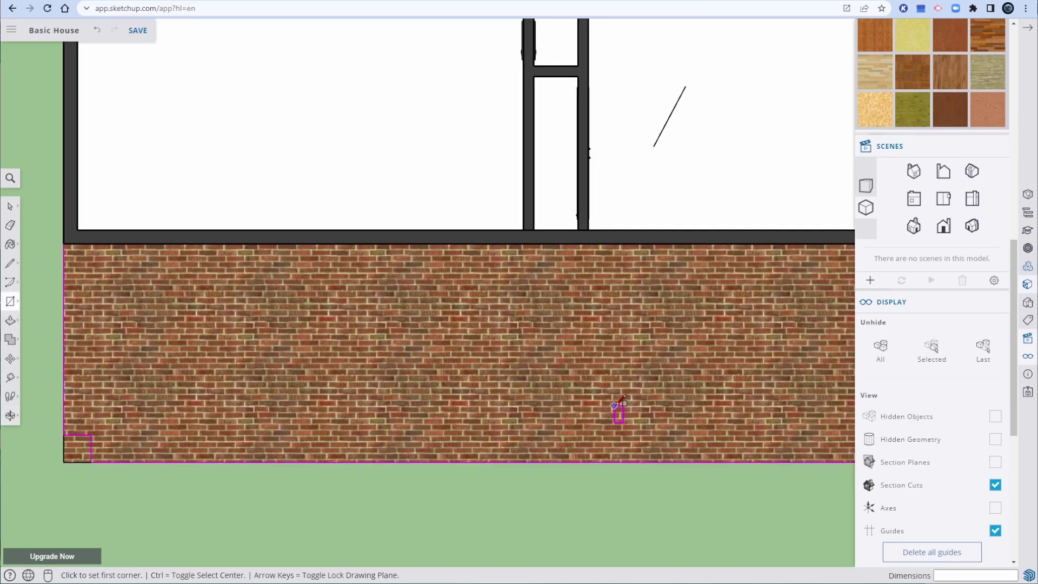
middle_click_drag(622, 400, 418, 405, "shift")
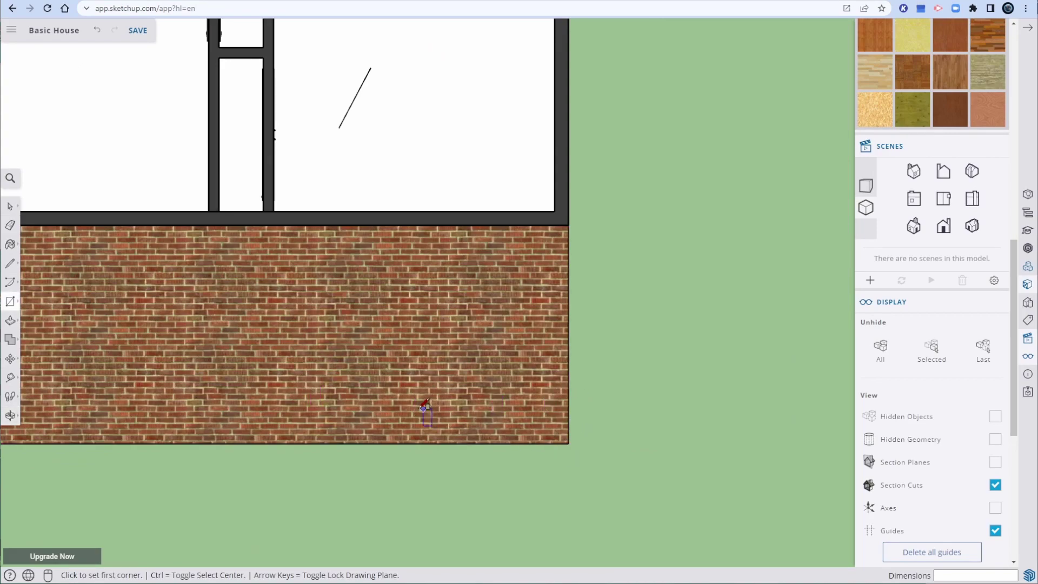
scroll(424, 406, "down", 3)
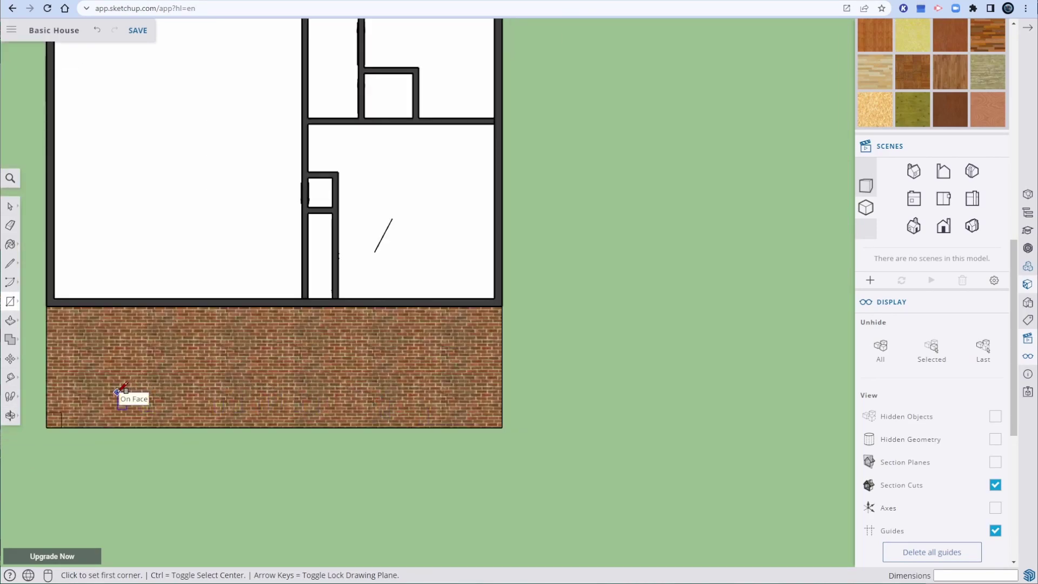
key("space")
left_click(10, 320)
middle_click_drag(93, 390, 33, 213)
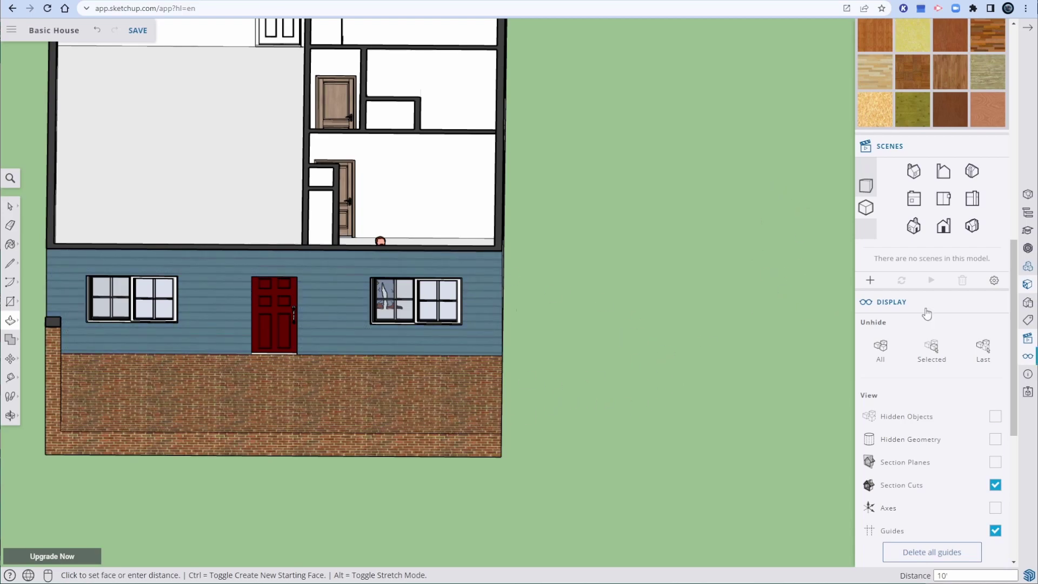
key("space")
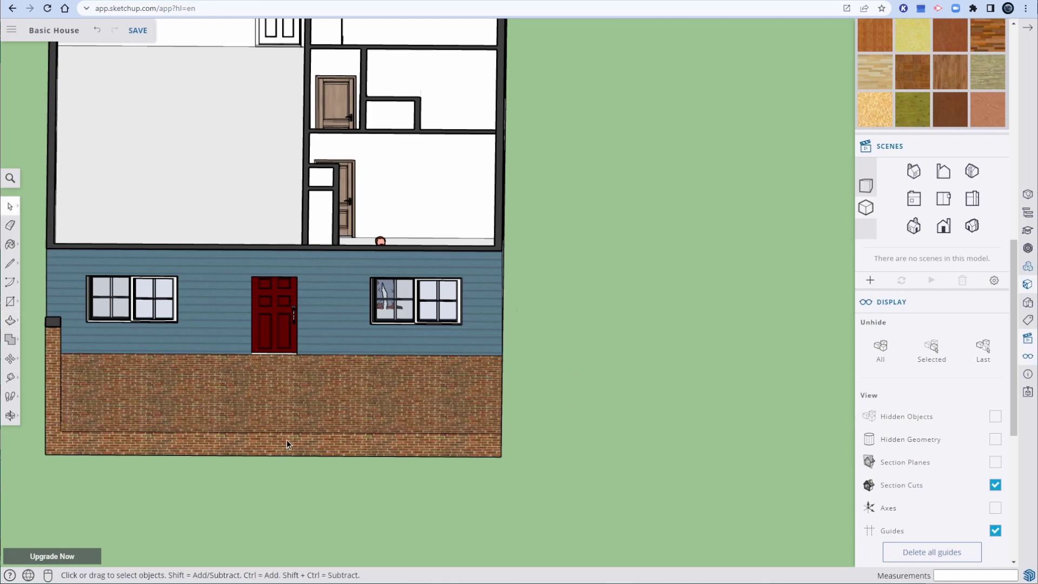
Draw 1' lines along the foot of the post's two outer faces to separate them from the porch base.
middle_click_drag(124, 410, 366, 324, "shift")
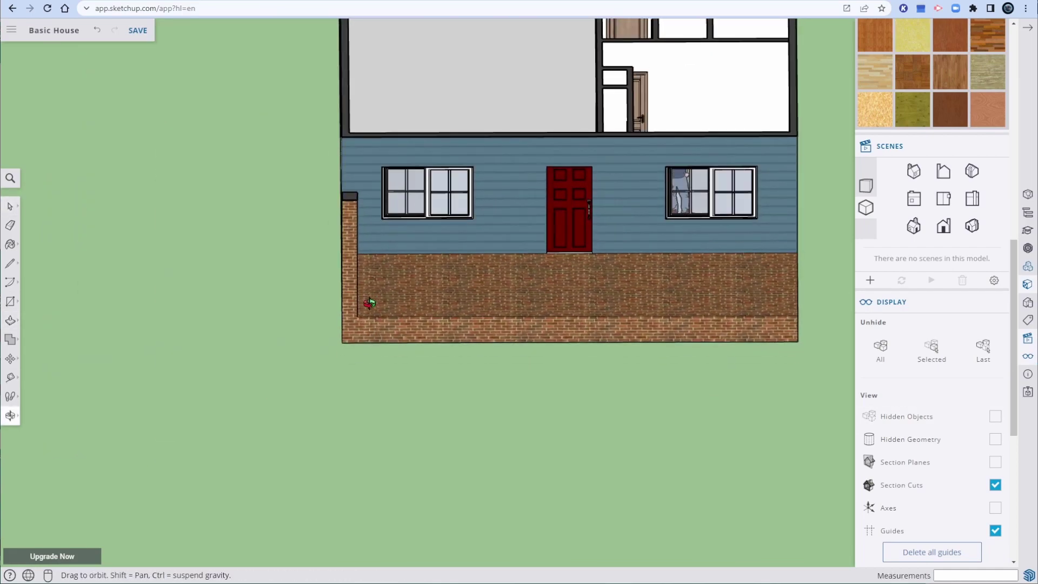
key("l")
scroll(356, 316, "up", 4)
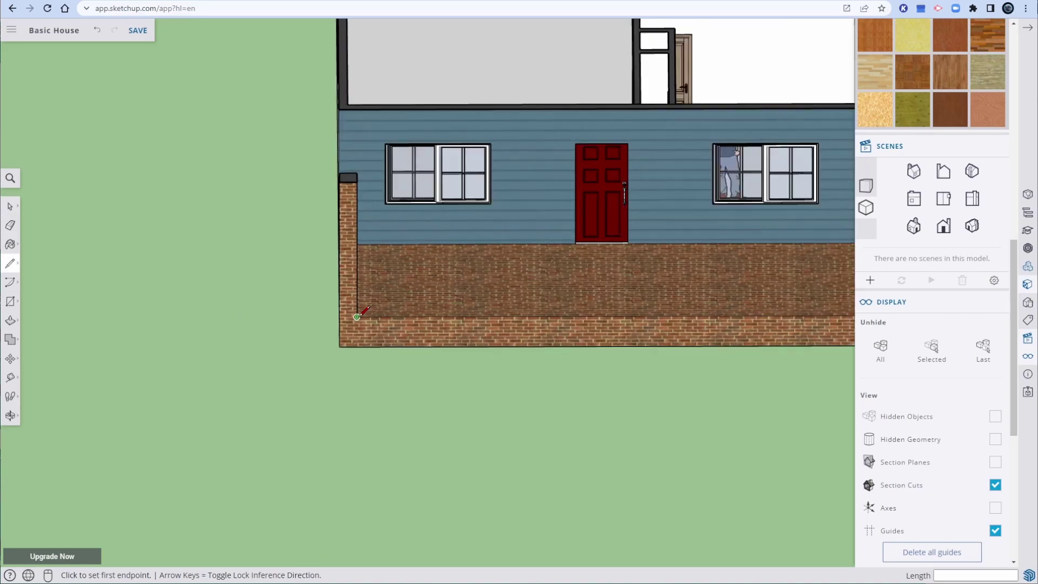
left_click(356, 316)
left_click(324, 317)
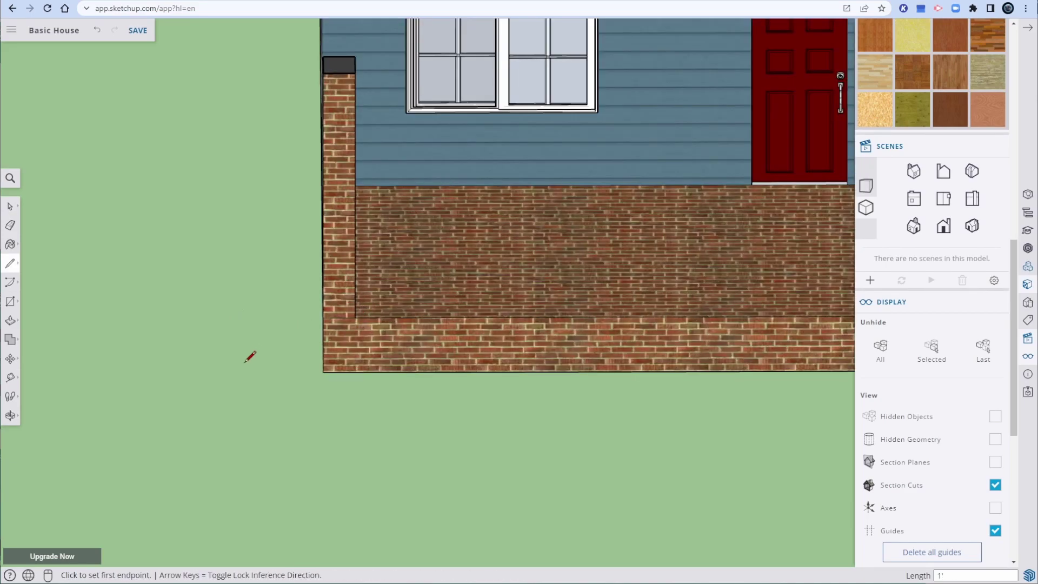
middle_click_drag(250, 351, 593, 293)
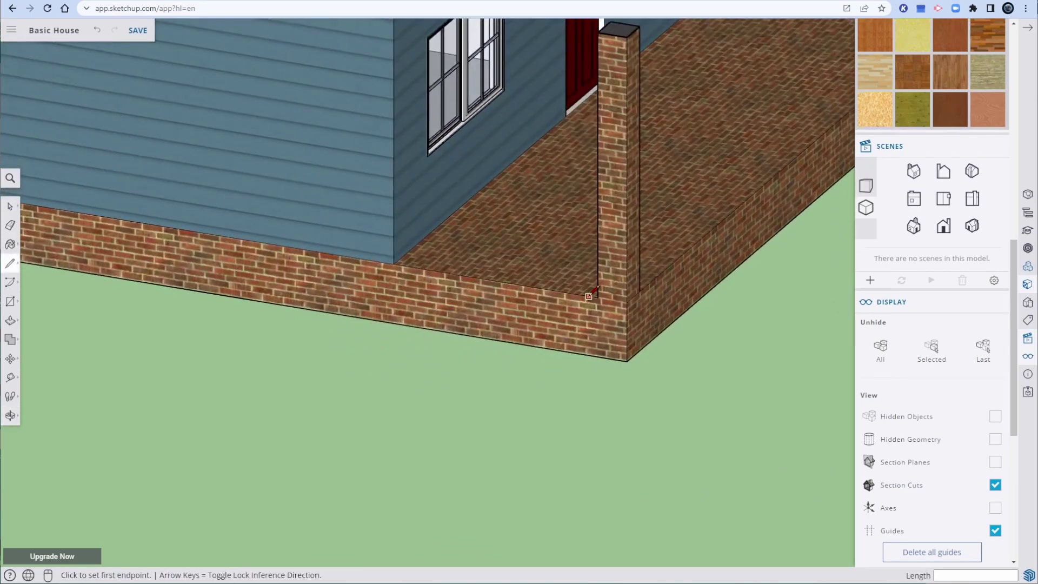
left_click(598, 297)
left_click(627, 300)
Paint the post's outer side face with the greenish-yellow wood material.
scroll(920, 143, "up", 5)
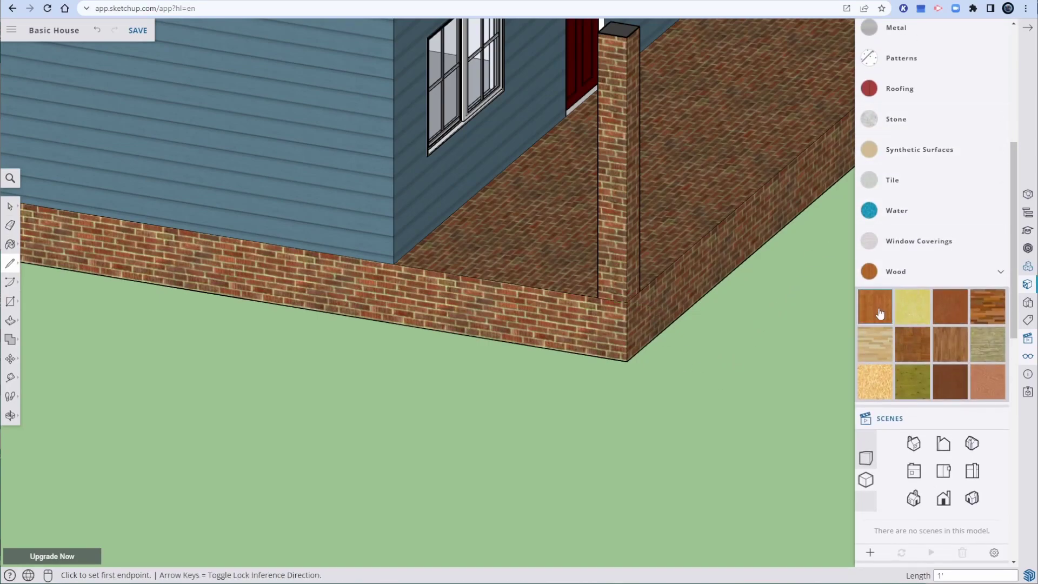
scroll(914, 176, "up", 6)
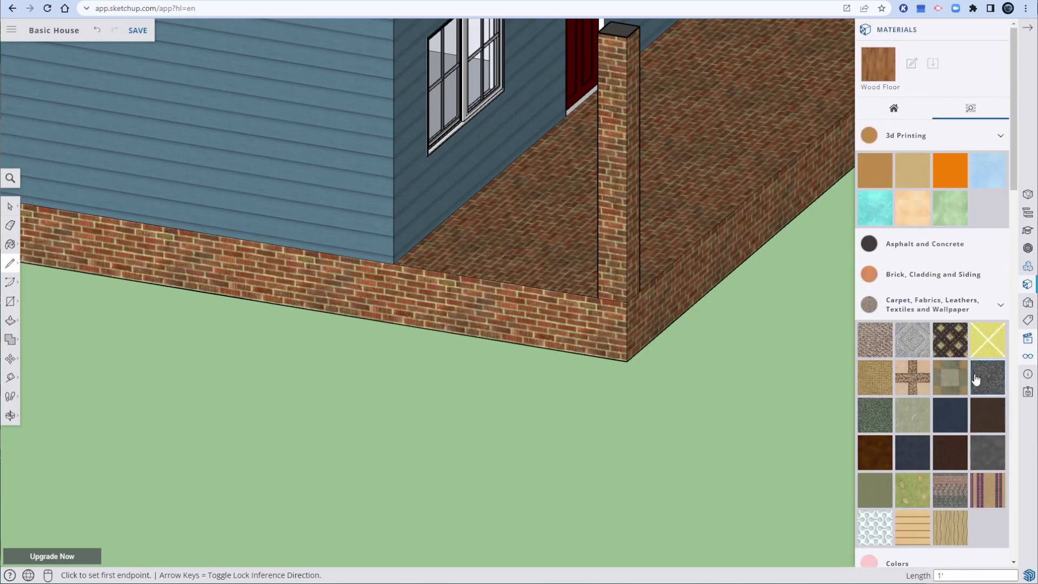
scroll(975, 381, "down", 5)
scroll(973, 387, "down", 4)
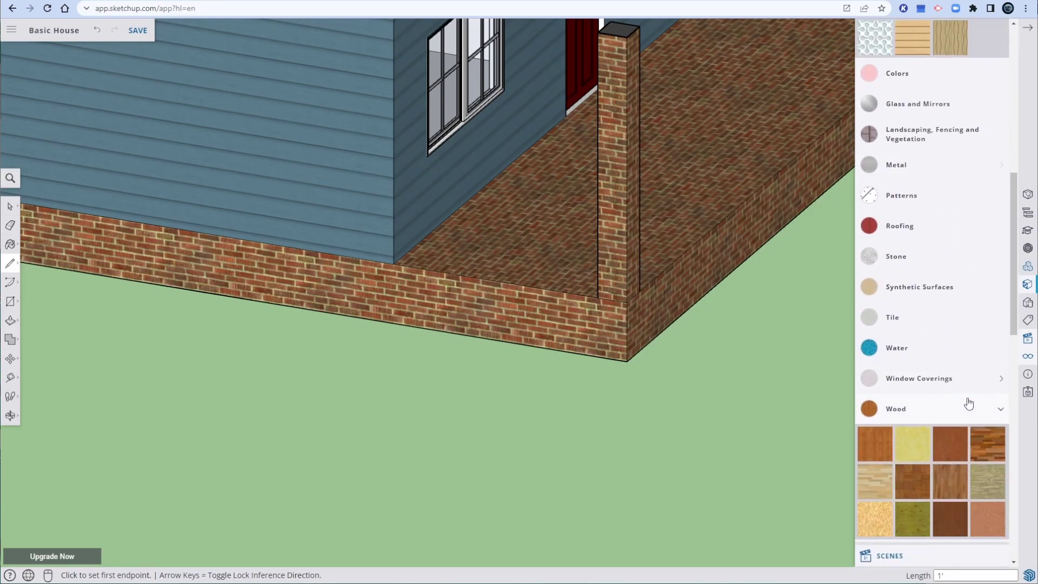
scroll(971, 406, "down", 2)
left_click(919, 412)
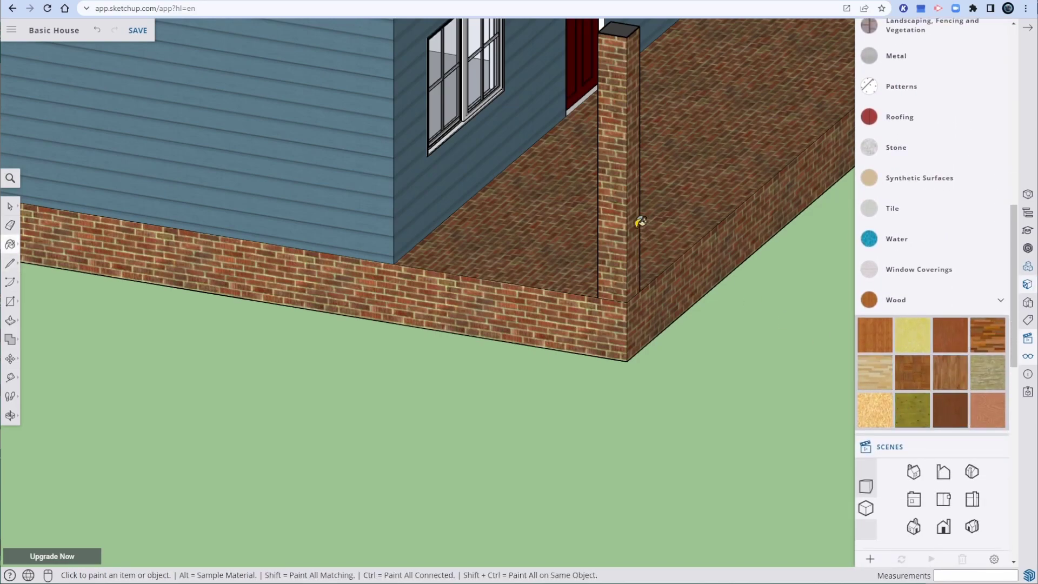
left_click(615, 207)
middle_click_drag(655, 238, 724, 209)
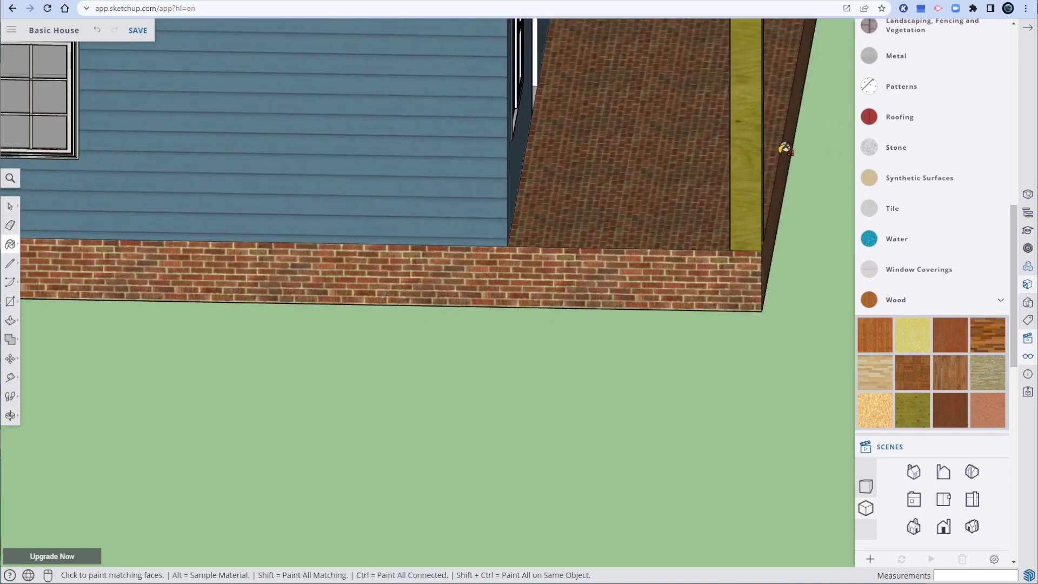
key("space")
Paint the corner post's remaining brick sides with the same greenish-yellow wood material.
mouse_move(610, 352)
middle_mouse_down()
mouse_move(702, 222)
mouse_move(811, 195)
middle_mouse_up()
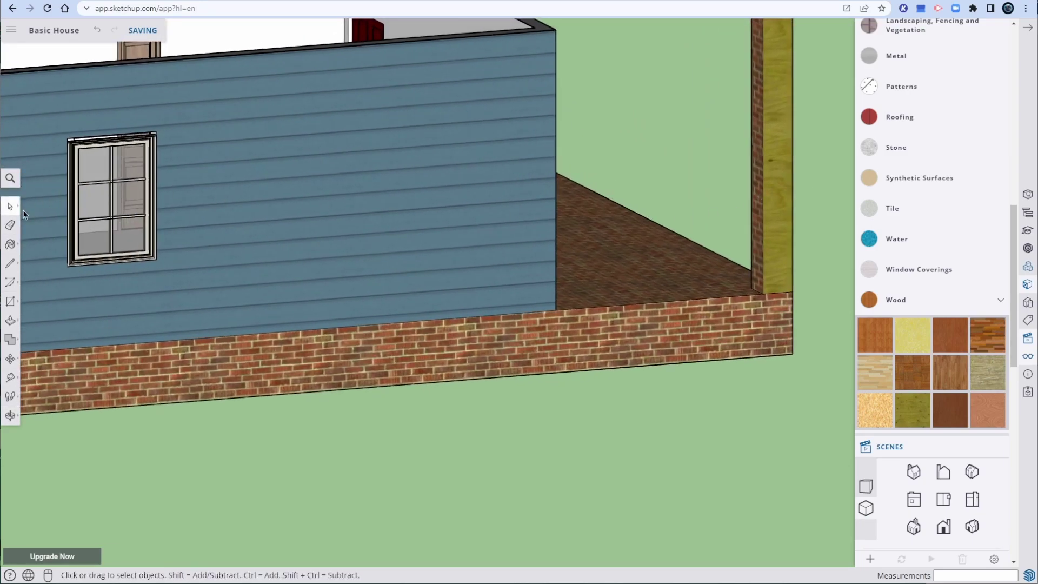
left_click(9, 244)
middle_click_drag(780, 200, 486, 252)
left_click(340, 176)
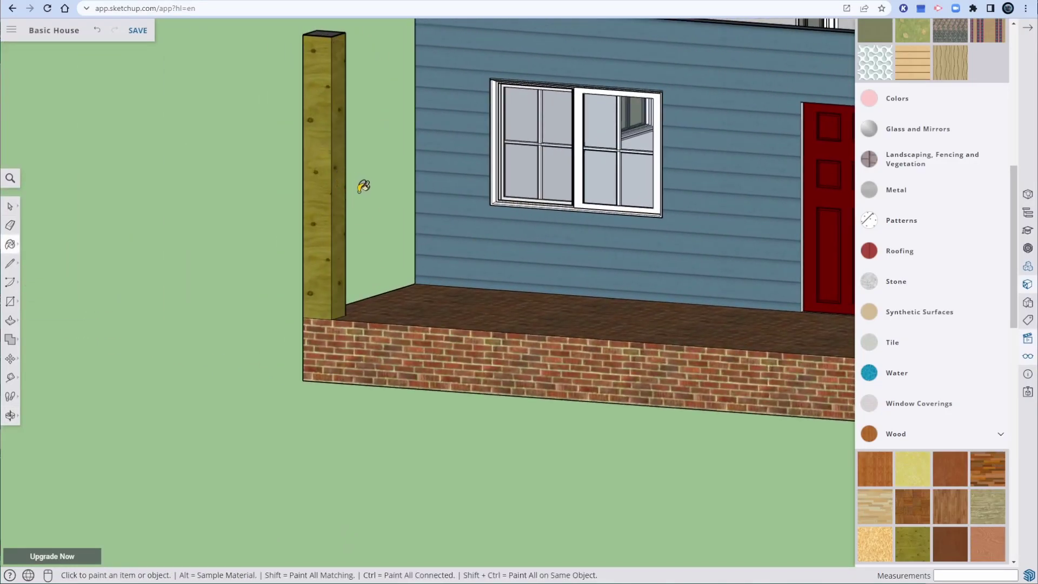
Turn off the section cut to show the full house with its roof again.
scroll(368, 183, "down", 2)
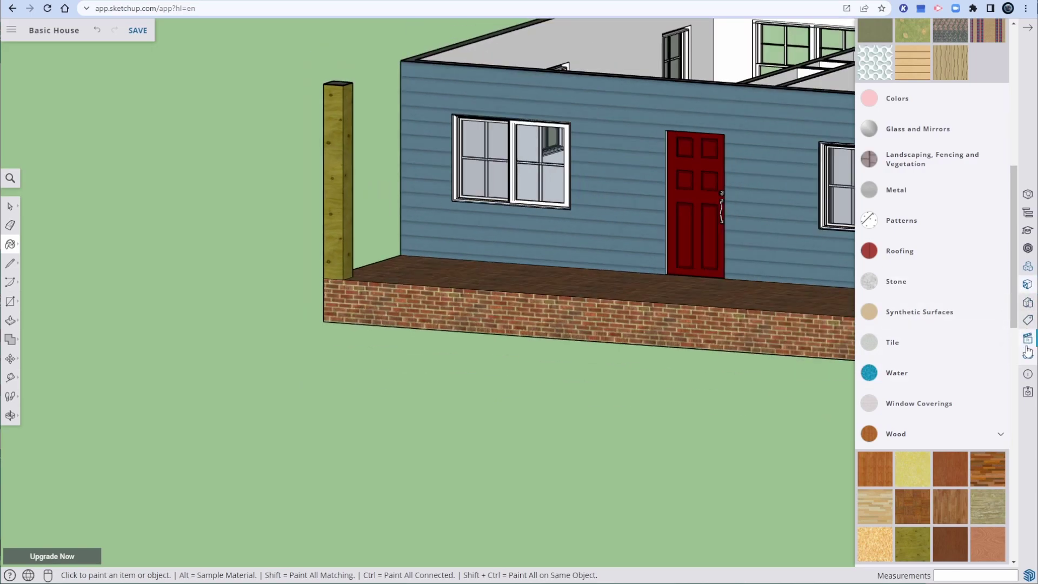
scroll(912, 442, "down", 10)
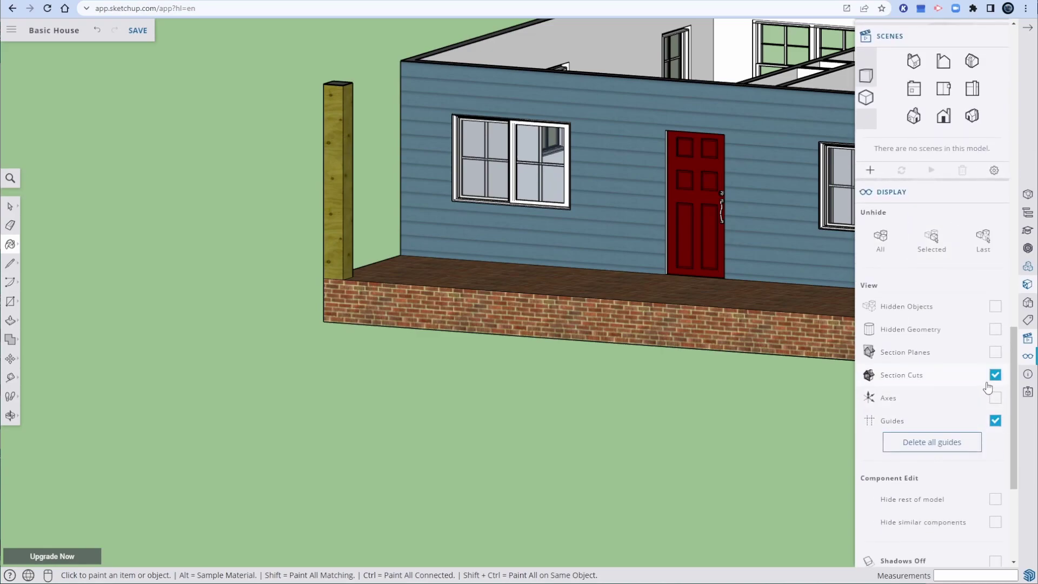
left_click(994, 375)
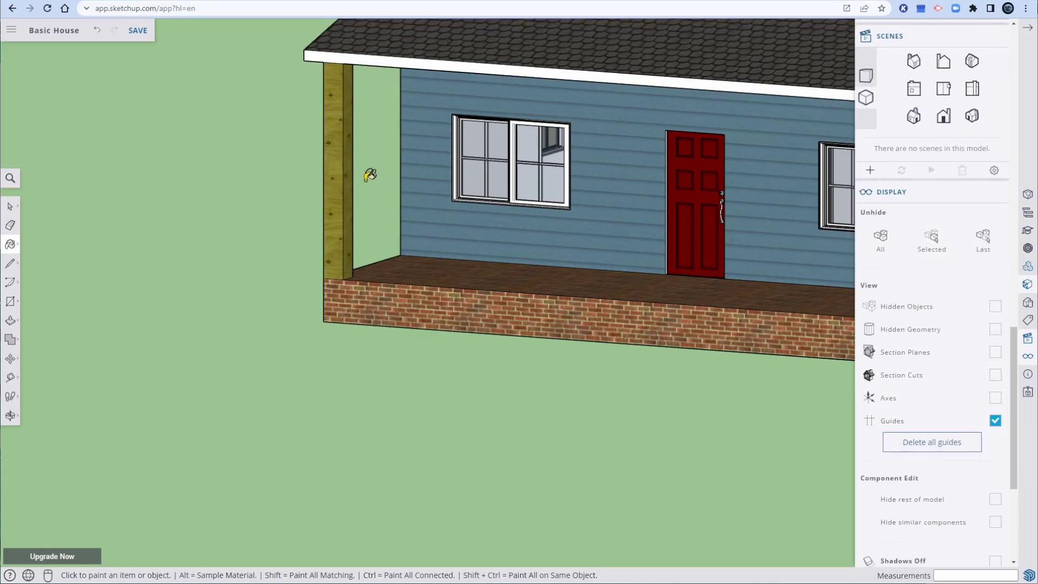
Copy the porch corner post and place three copies on the open ground in front of the house.
key("space")
left_click_drag(356, 191, 277, 158)
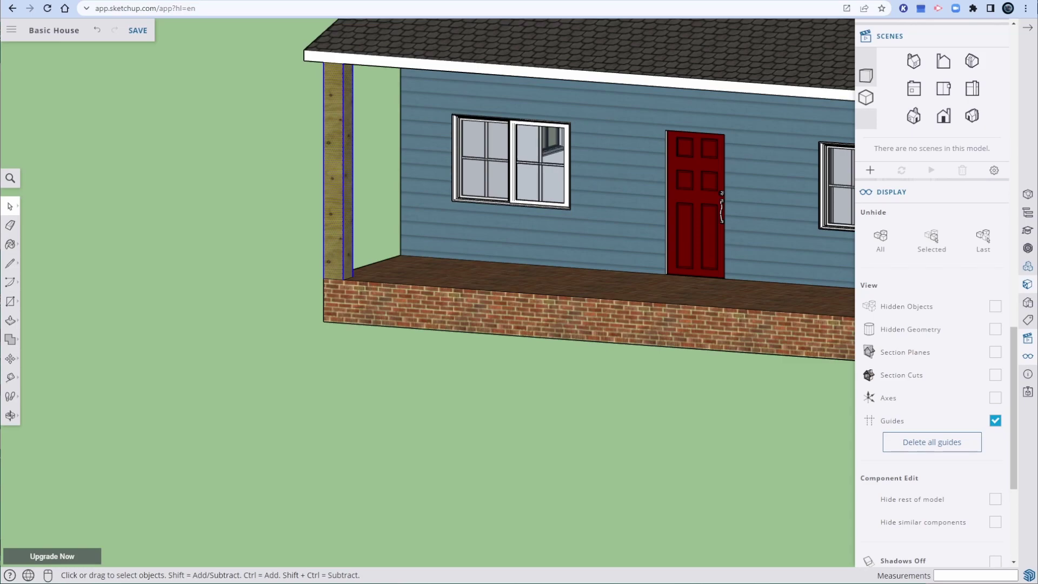
key("ctrl+v")
left_click(275, 405)
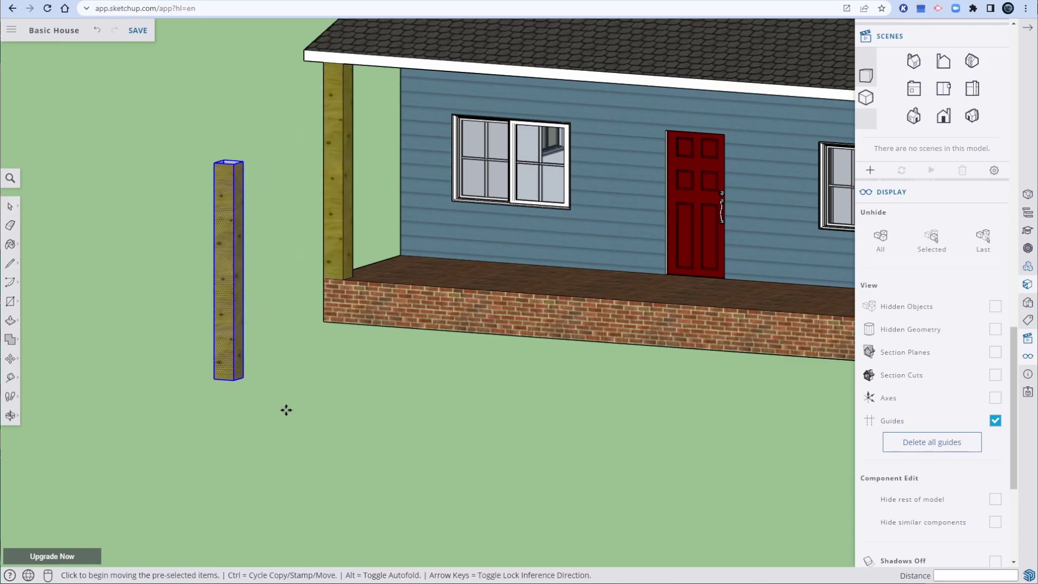
key("ctrl+v")
left_click(290, 478)
key("ctrl+v")
left_click(527, 510)
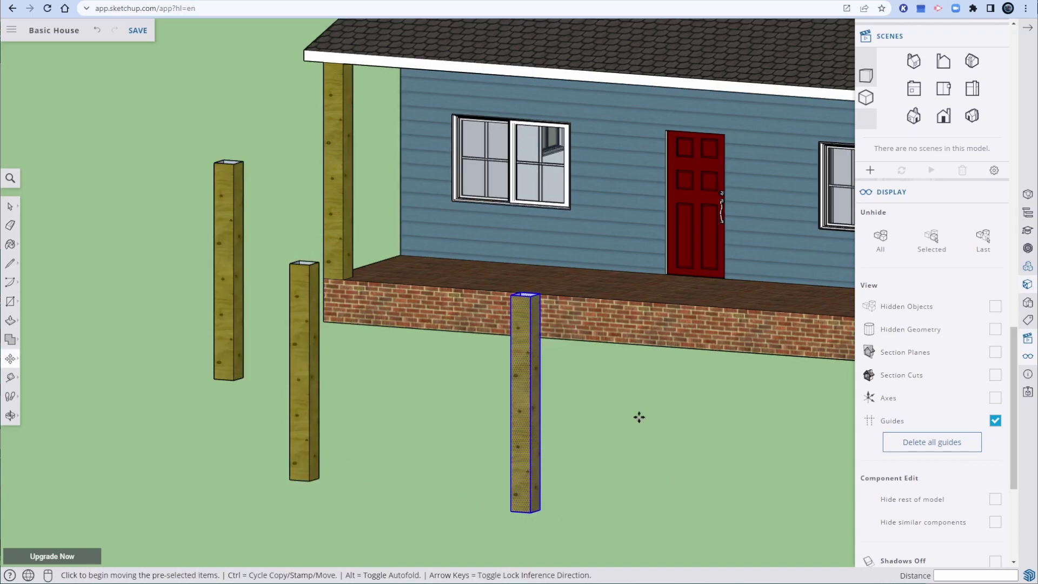
middle_click_drag(281, 229, 259, 194)
key("space")
left_click(440, 323)
middle_click_drag(488, 313, 630, 301)
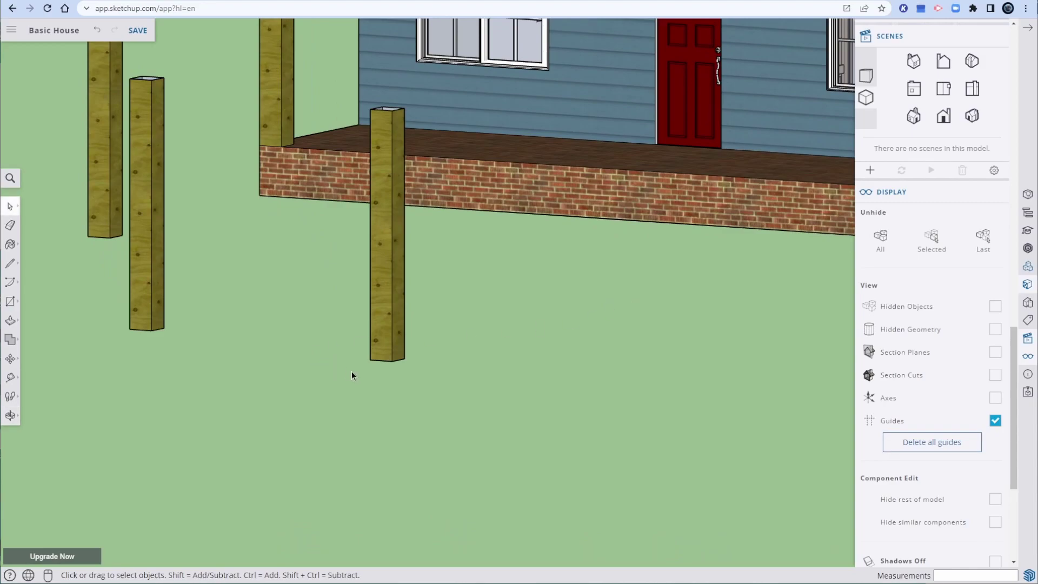
key("m")
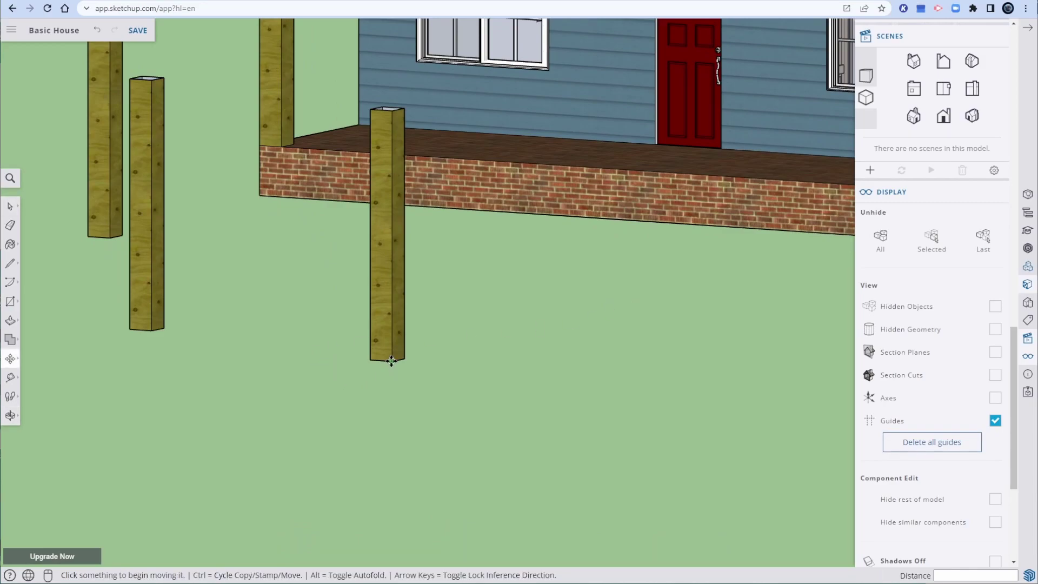
left_click(390, 360)
key("Escape")
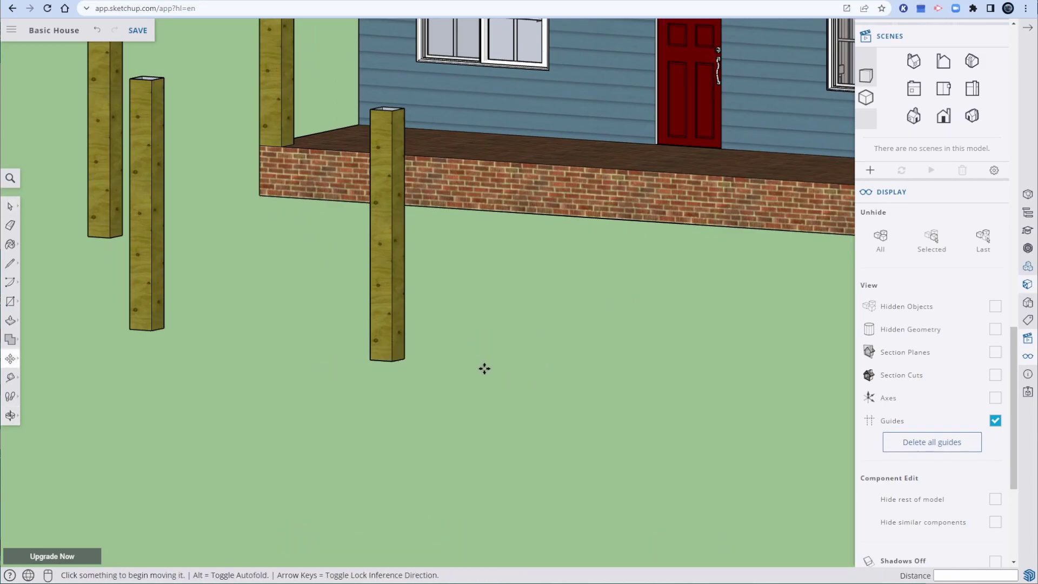
scroll(510, 367, "down", 2)
scroll(318, 350, "down", 6)
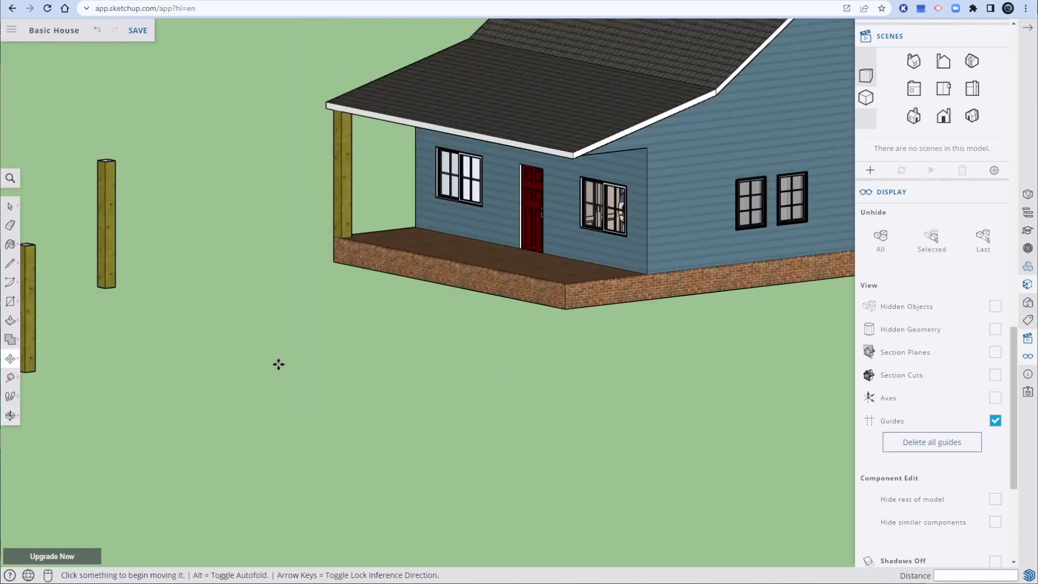
Move the nearest loose post copy by its bottom corner onto the empty front corner of the porch's brick base.
middle_click_drag(225, 342, 352, 345, "shift")
key("space")
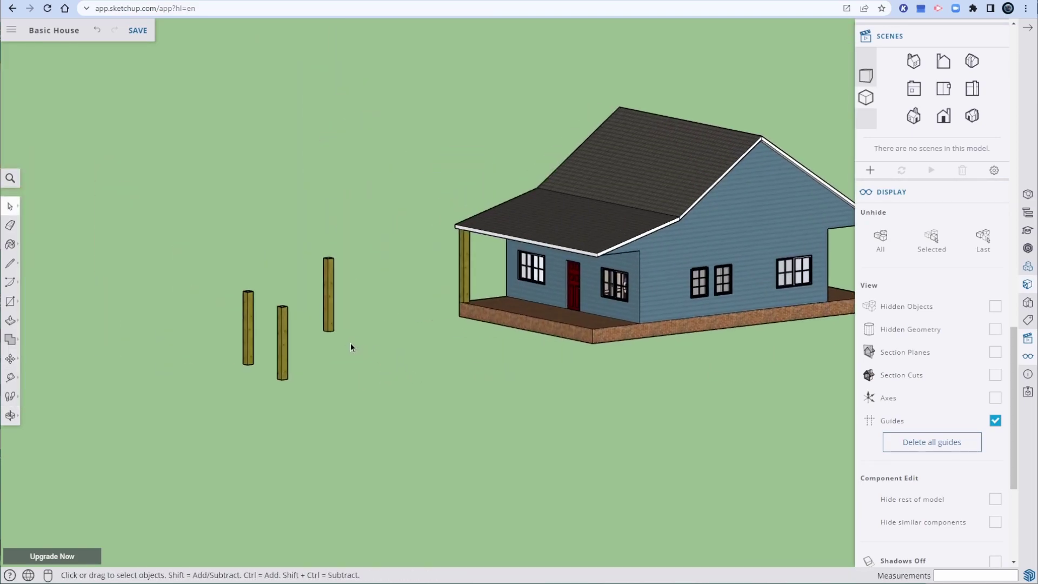
left_click_drag(308, 254, 309, 254)
scroll(329, 343, "up", 5)
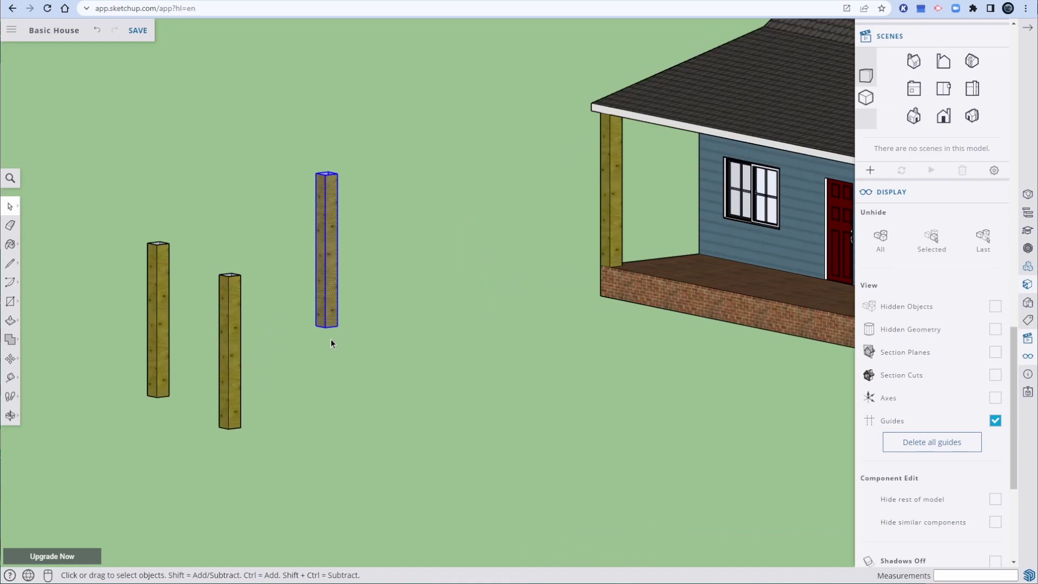
key("m")
middle_click_drag(573, 400, 198, 265, "shift")
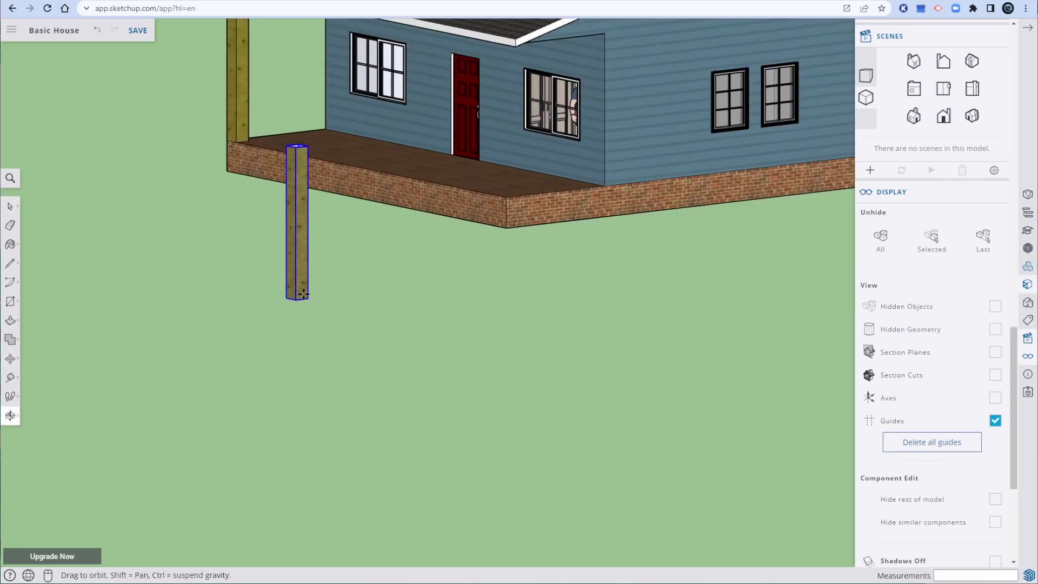
left_click(509, 200)
Paste four more copies of the wood post onto the open ground beside the rear porch.
middle_click_drag(378, 340, 612, 313)
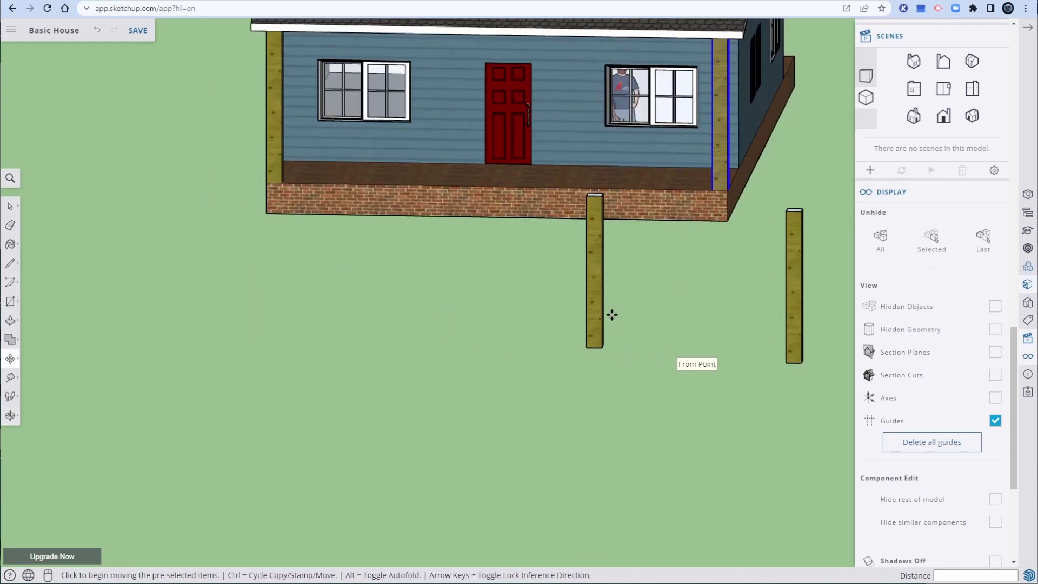
scroll(604, 314, "down", 2)
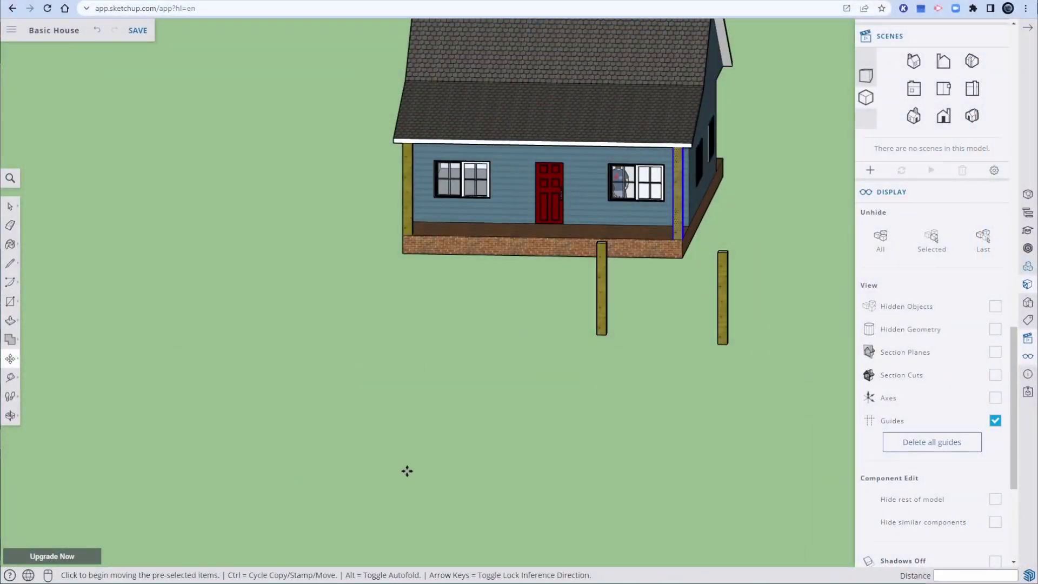
key("ctrl+v")
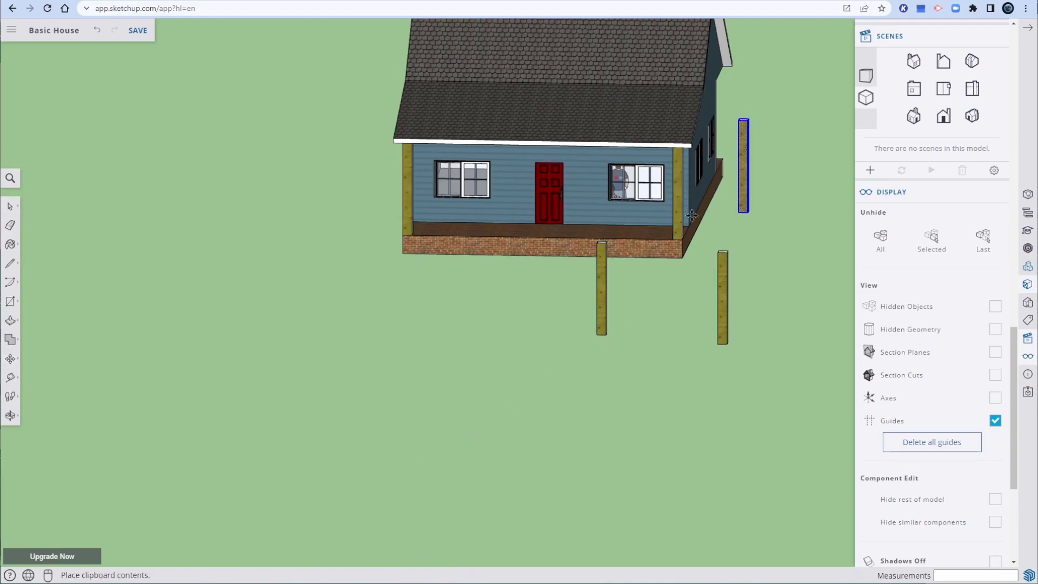
middle_click_drag(536, 278, 656, 338)
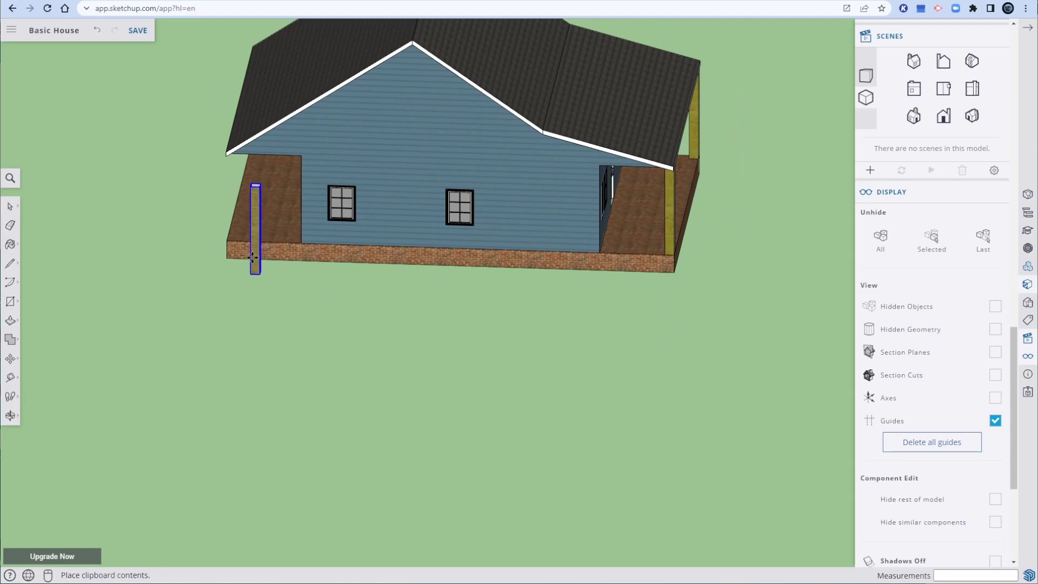
left_click(135, 327)
key("ctrl+v")
left_click(170, 414)
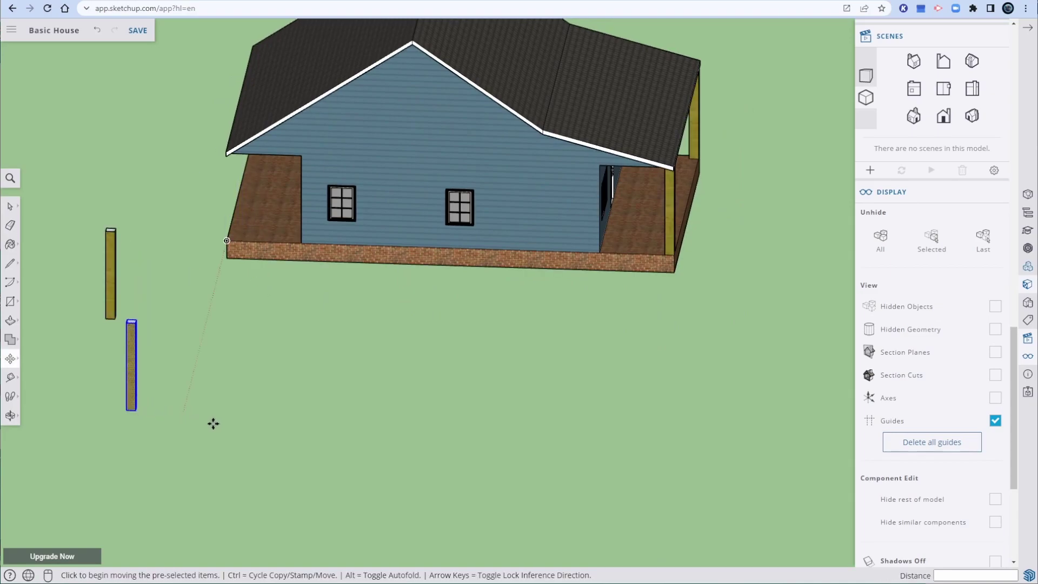
key("ctrl+v")
left_click(213, 432)
key("ctrl+v")
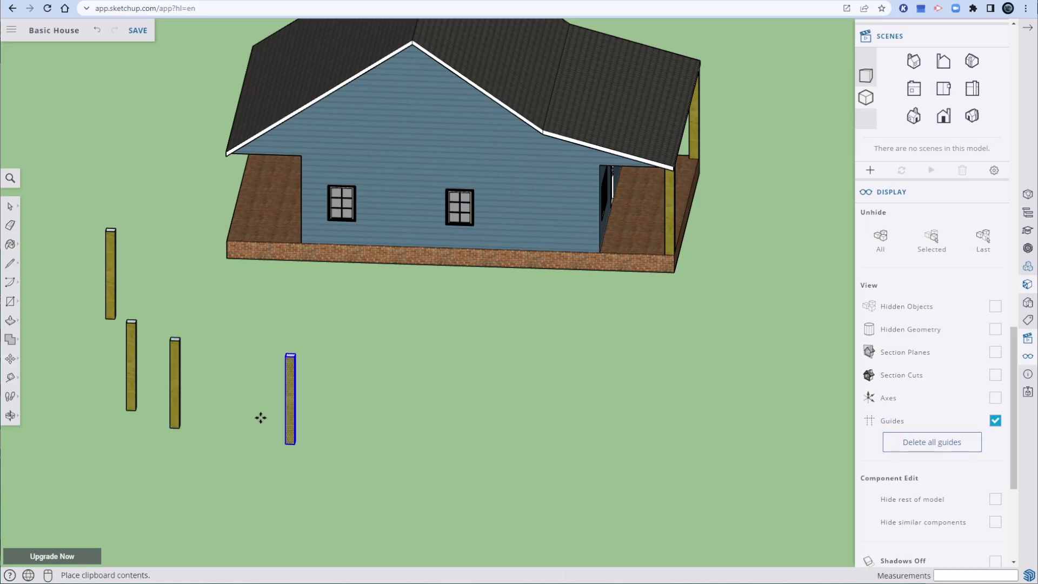
left_click(262, 424)
Switch to the Basic House lesson page and examine its house photo and floor plan for the porch post positions.
middle_click_drag(535, 403, 646, 329)
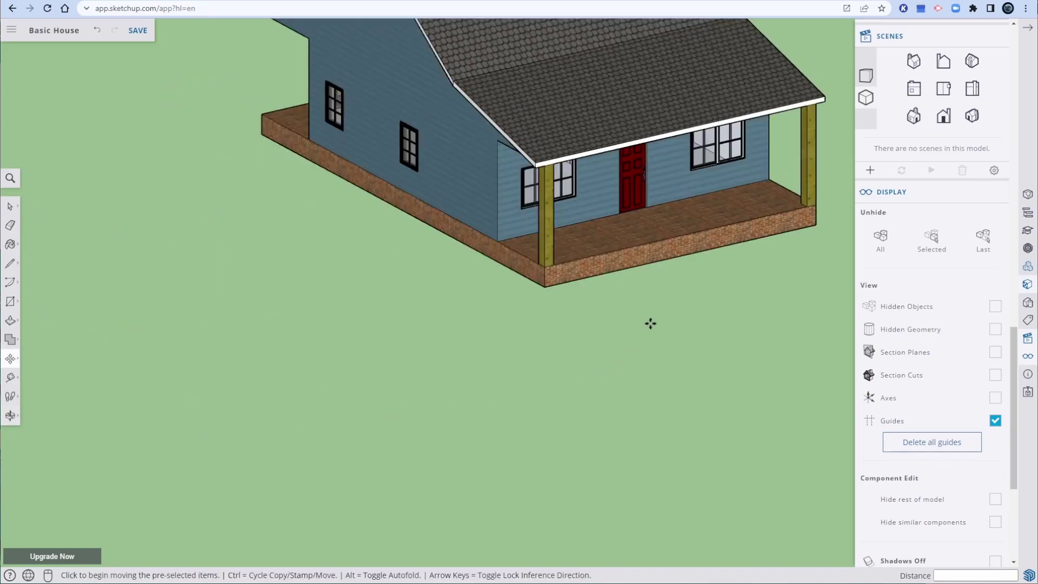
scroll(712, 343, "down", 3)
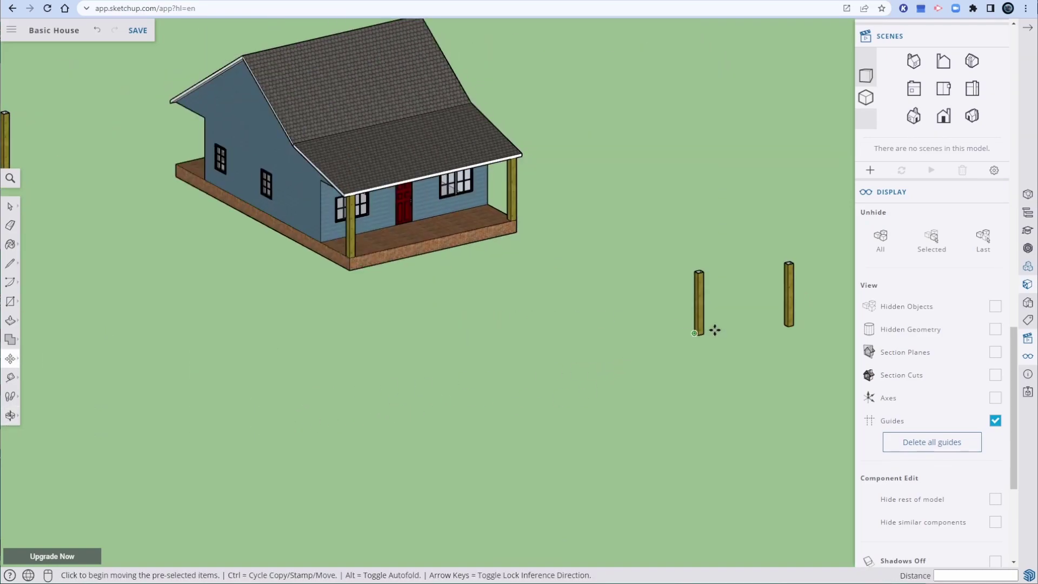
scroll(724, 302, "up", 3)
key("space")
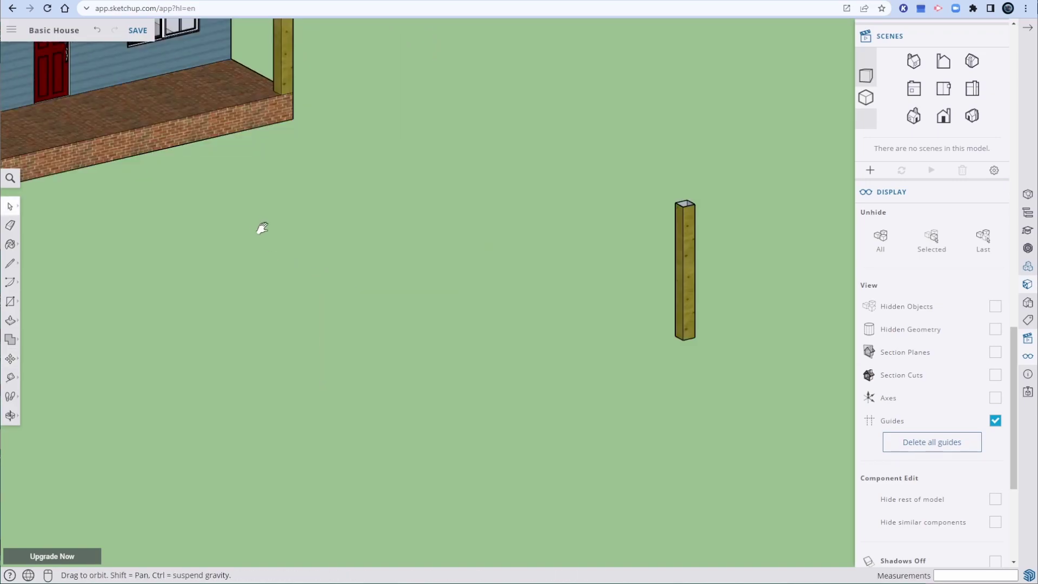
middle_click_drag(258, 225, 392, 301, "shift")
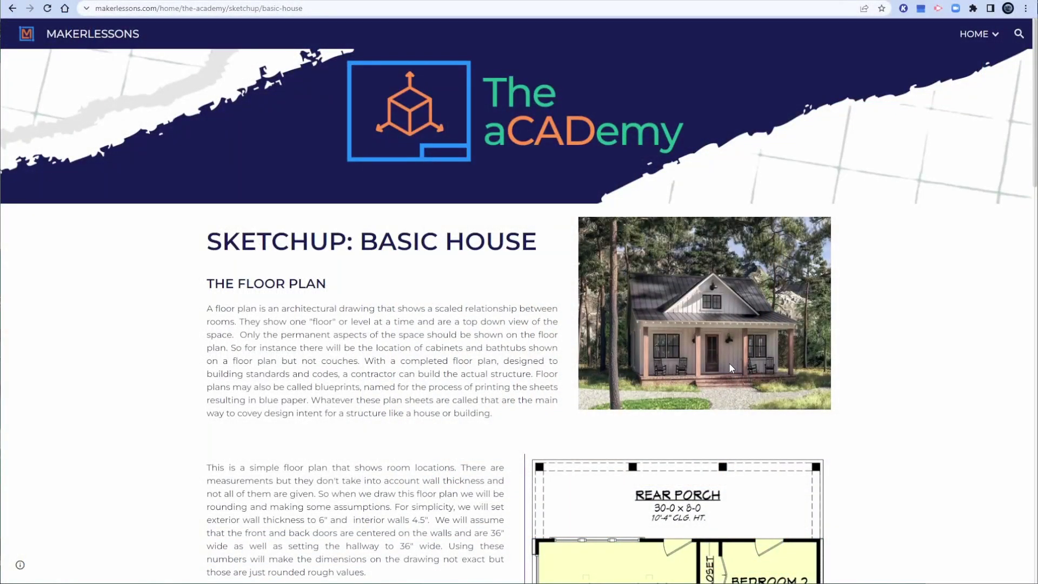
scroll(729, 365, "down", 3)
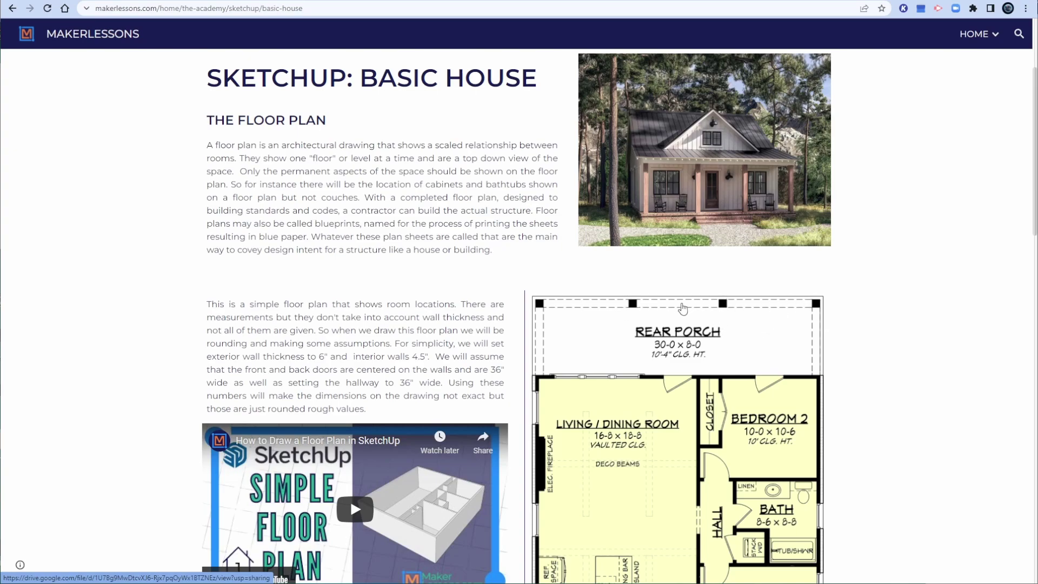
left_click(93, 1)
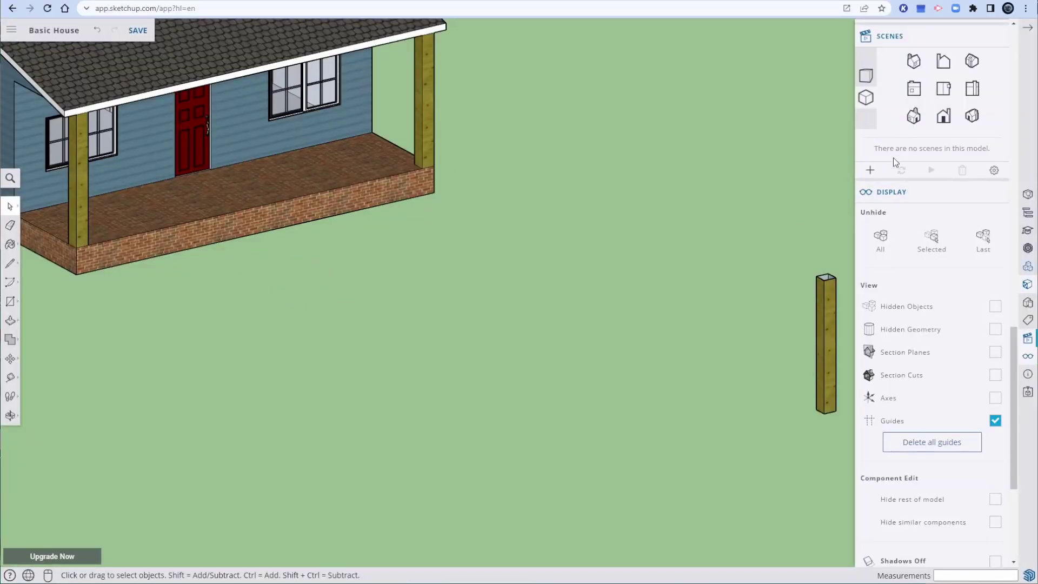
Examine the porch from the front and around the house to find the loose post standing in front of the window.
left_click(942, 118)
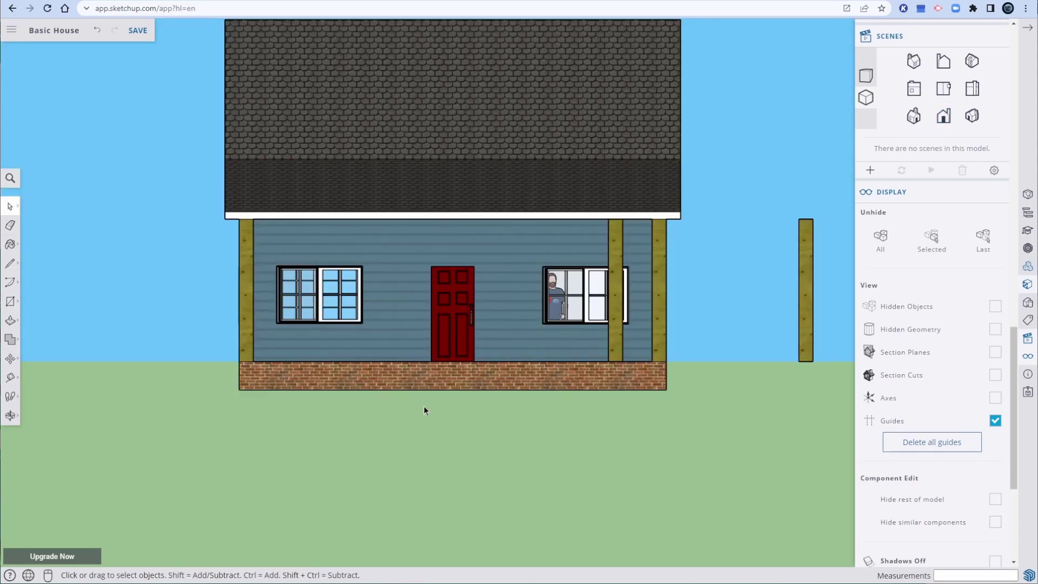
scroll(683, 373, "up", 3)
right_click(682, 388)
left_click(715, 349)
middle_click_drag(706, 393, 725, 332)
scroll(723, 335, "down", 3)
scroll(756, 356, "down", 3)
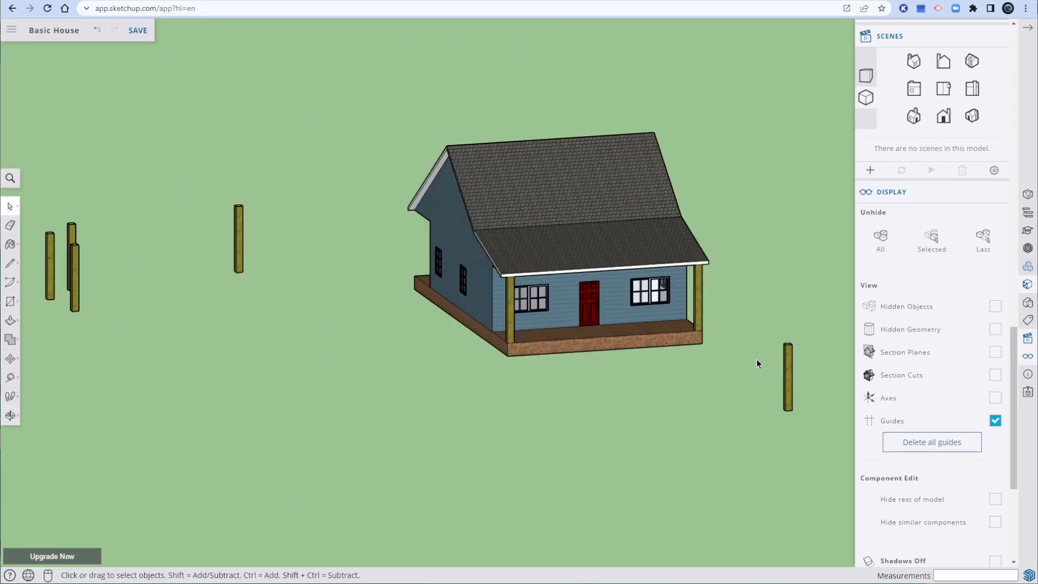
scroll(543, 319, "up", 4)
scroll(716, 417, "down", 3)
middle_click_drag(721, 441, 624, 398, "shift")
Move the loose post nearest the front porch clear of the facade, off to the side, and return to the standard front view.
left_click_drag(663, 291, 660, 294)
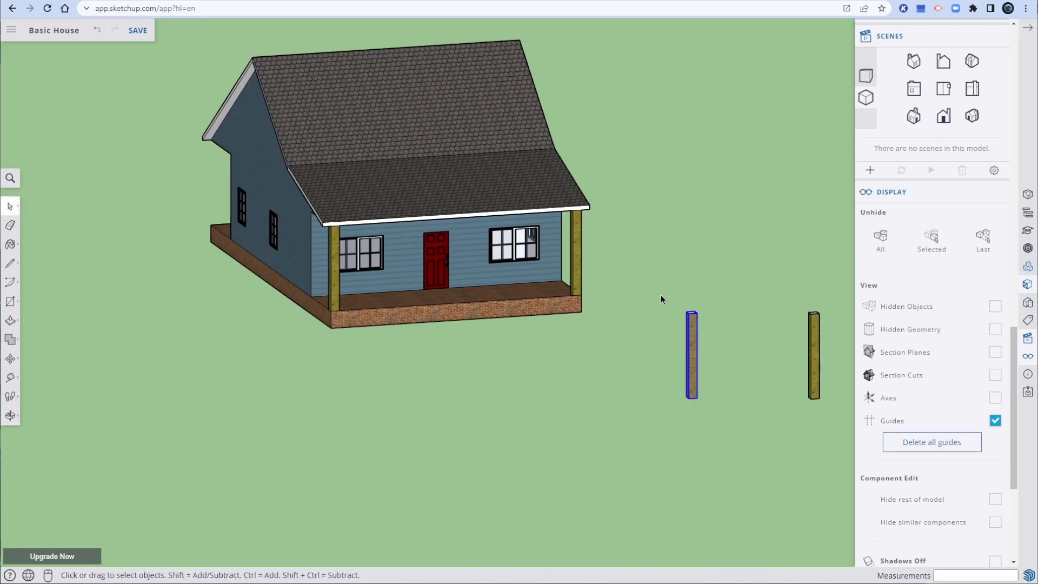
key("m")
left_click(689, 399)
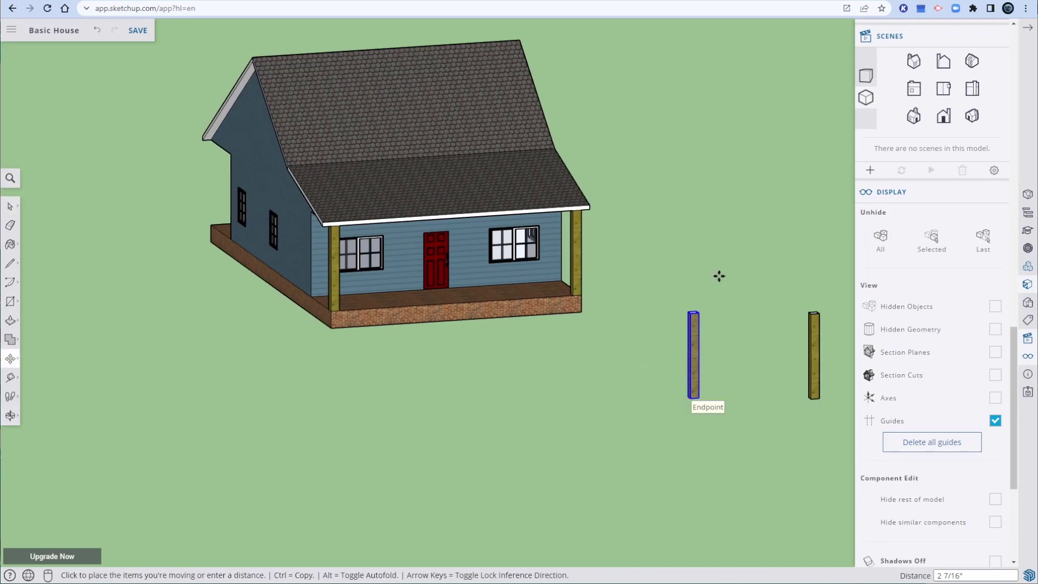
left_click(721, 245)
key("space")
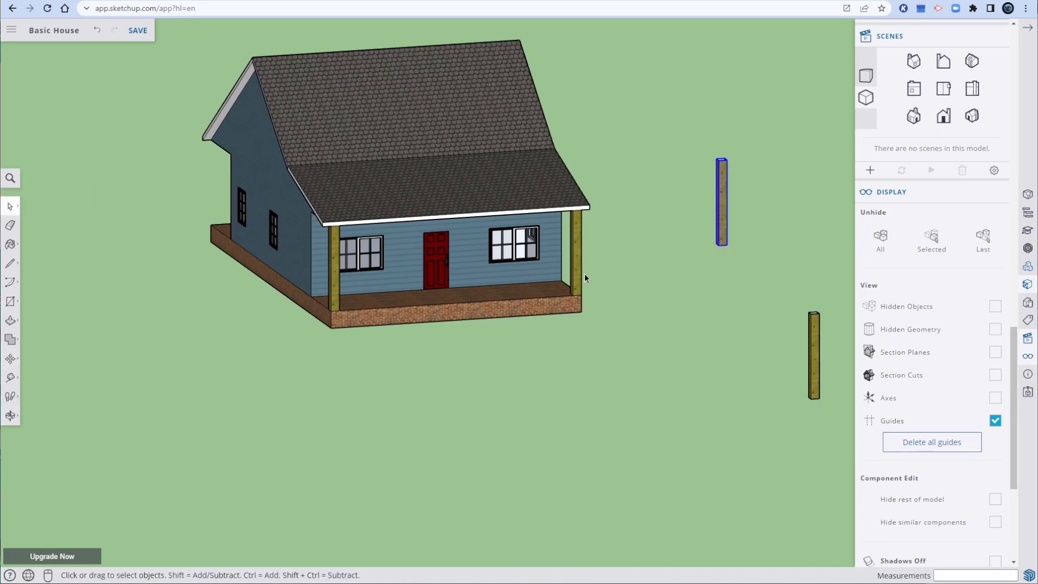
left_click(942, 116)
scroll(425, 388, "up", 3)
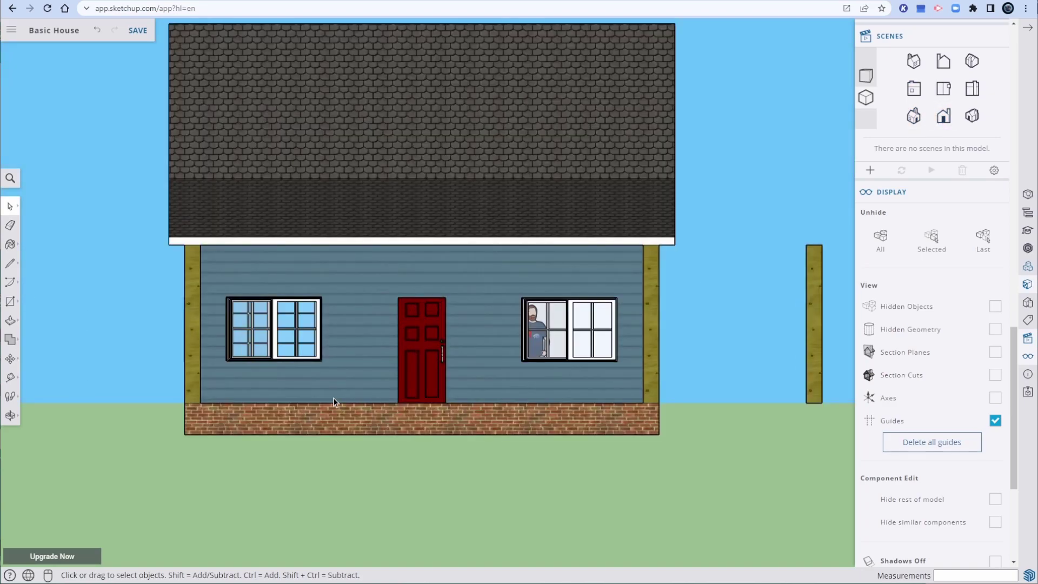
scroll(333, 401, "up", 2)
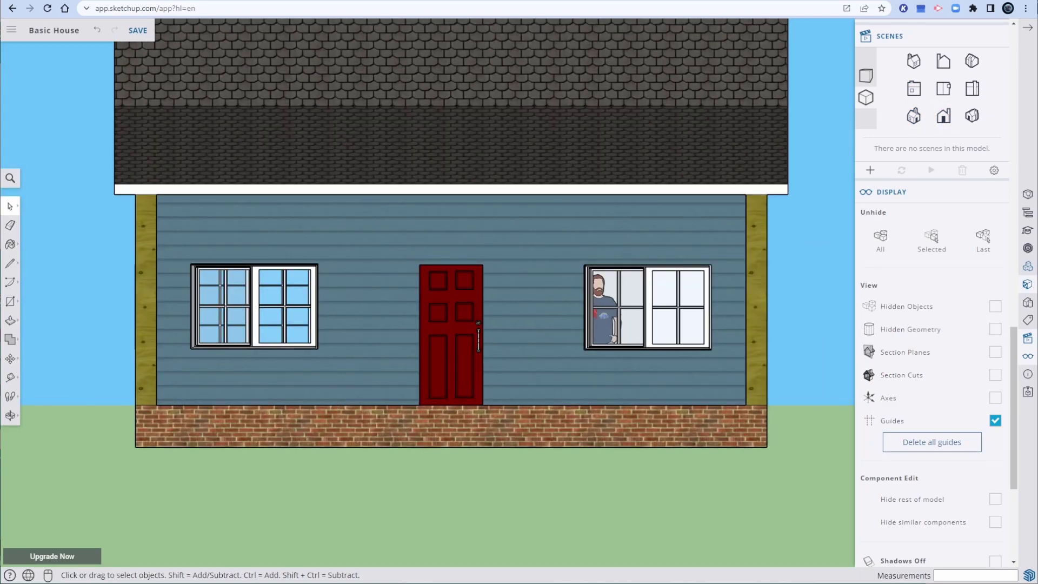
Try to draw a 10' line along the top edge of the brick porch base from its front corner.
key("l")
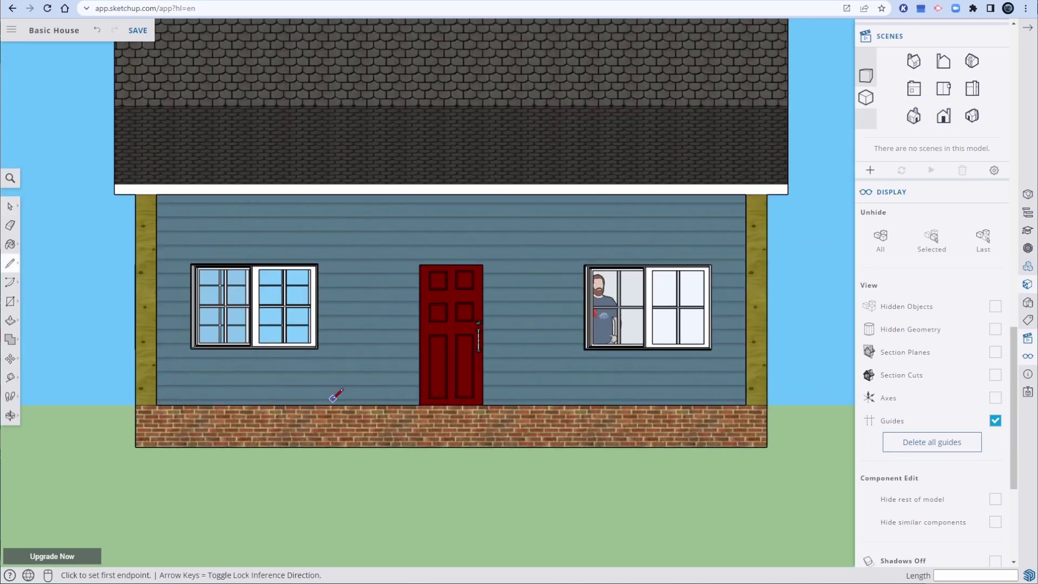
left_click(135, 403)
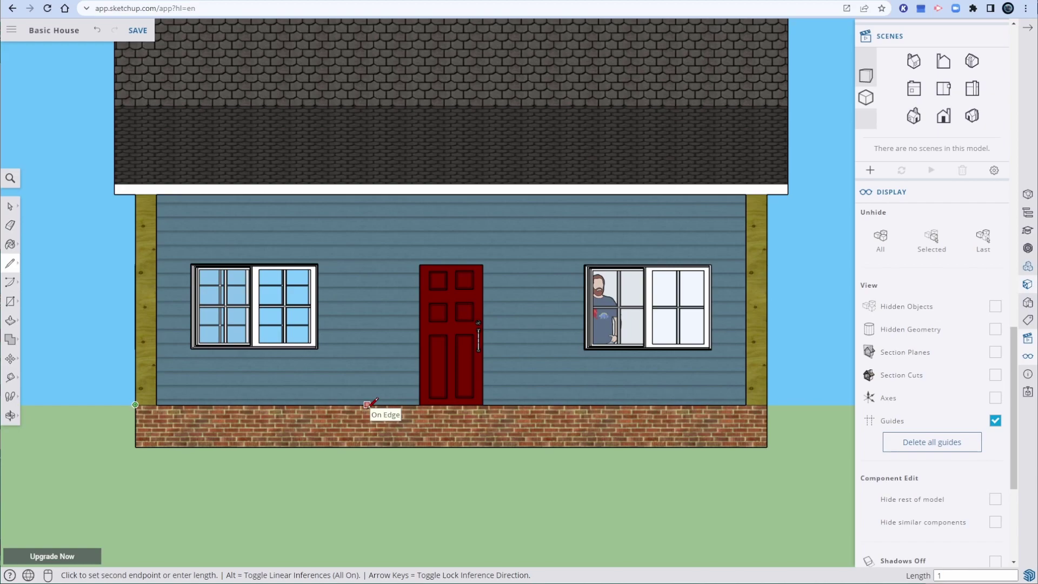
left_click(367, 405)
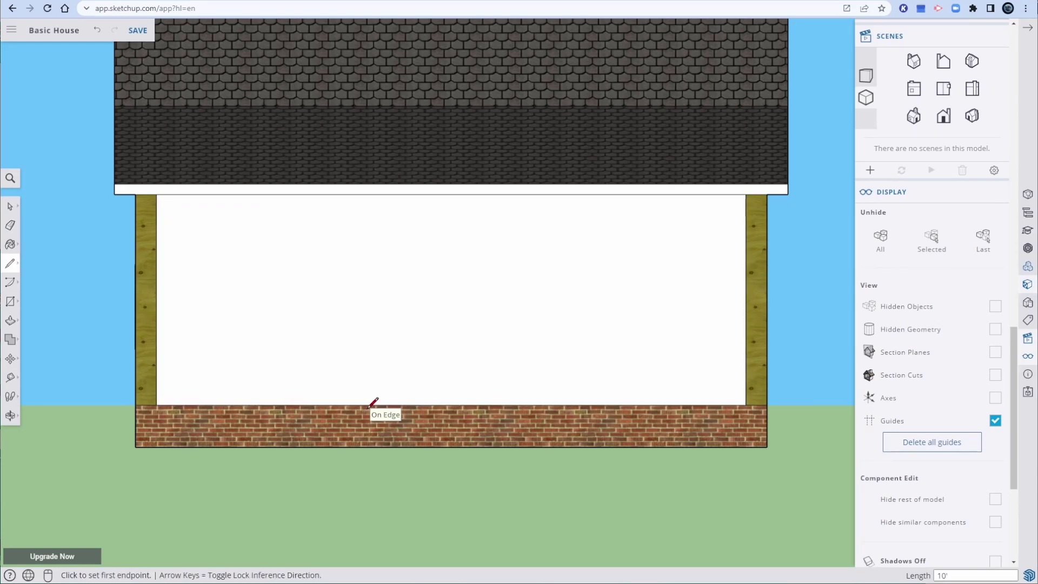
key("ctrl+z")
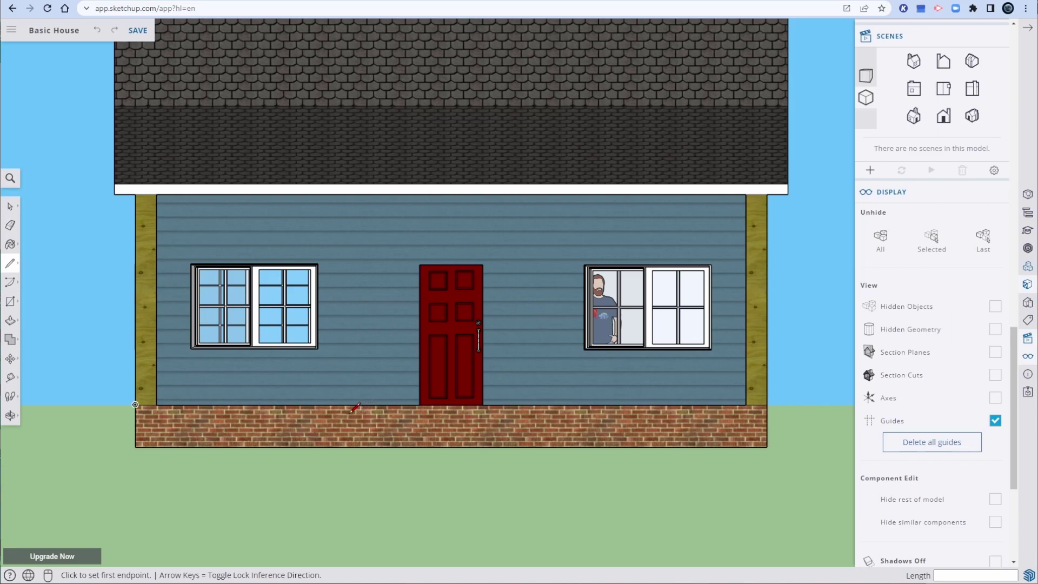
Draw a 10' line inward from each side edge's midpoint on the brick base front, each continuing up to the top edge.
left_click(135, 426)
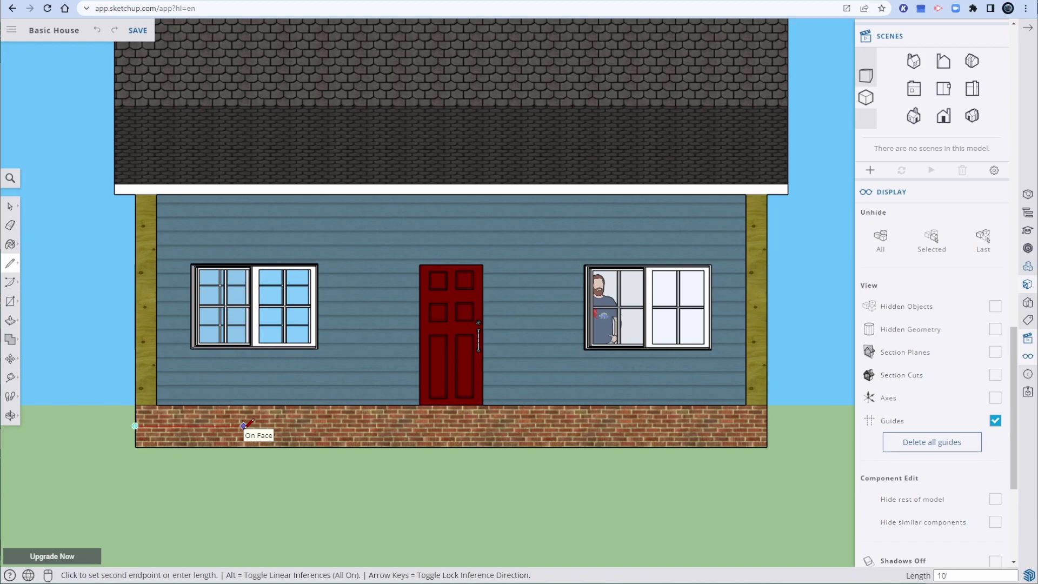
key("Return")
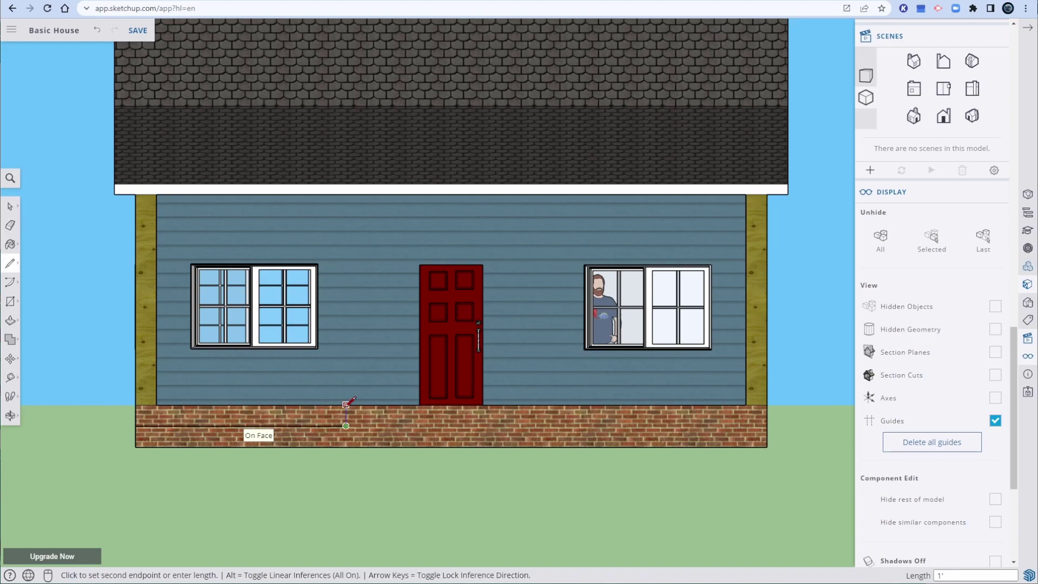
key("Escape")
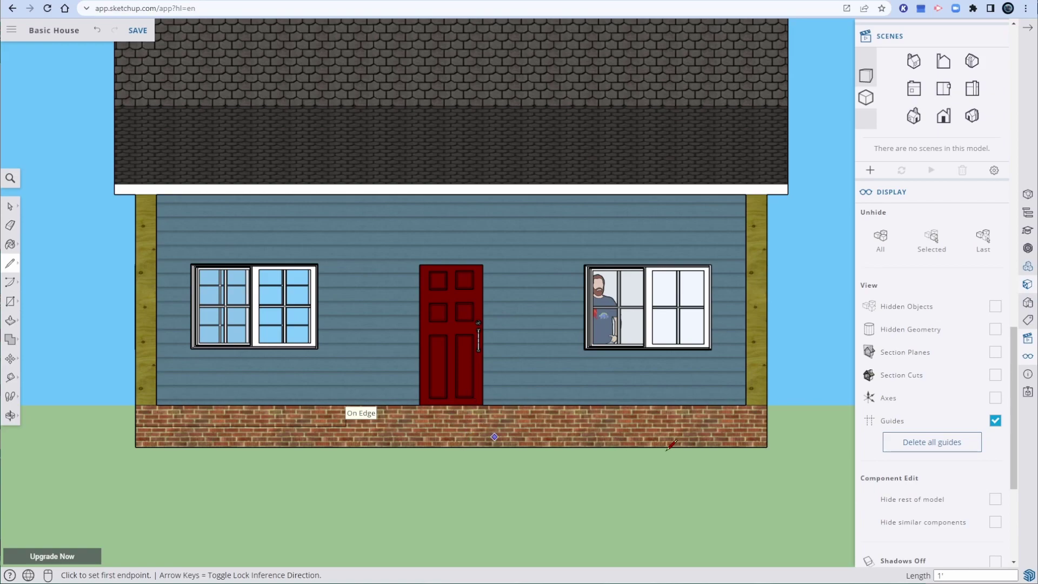
left_click(766, 426)
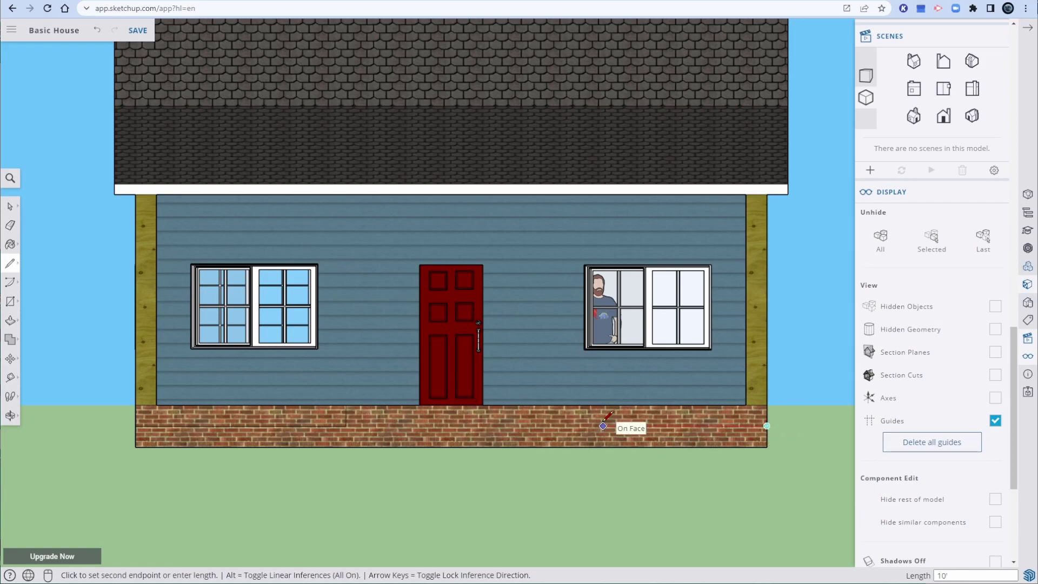
key("Return")
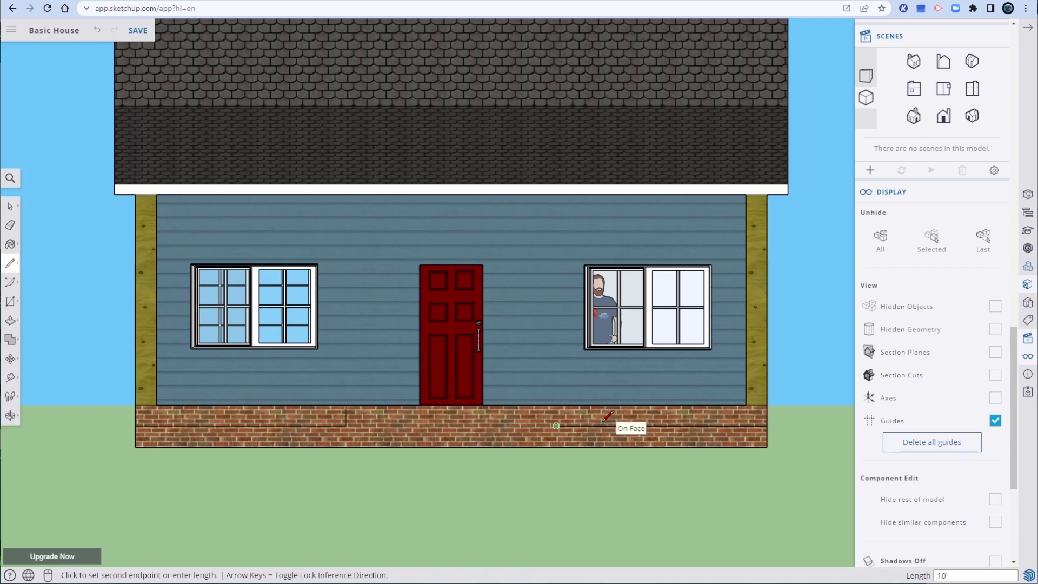
left_click(557, 405)
key("space")
Move a loose wood post by its bottom midpoint onto the 10' mark on the brick porch base between the left window and door.
scroll(650, 513, "down", 4)
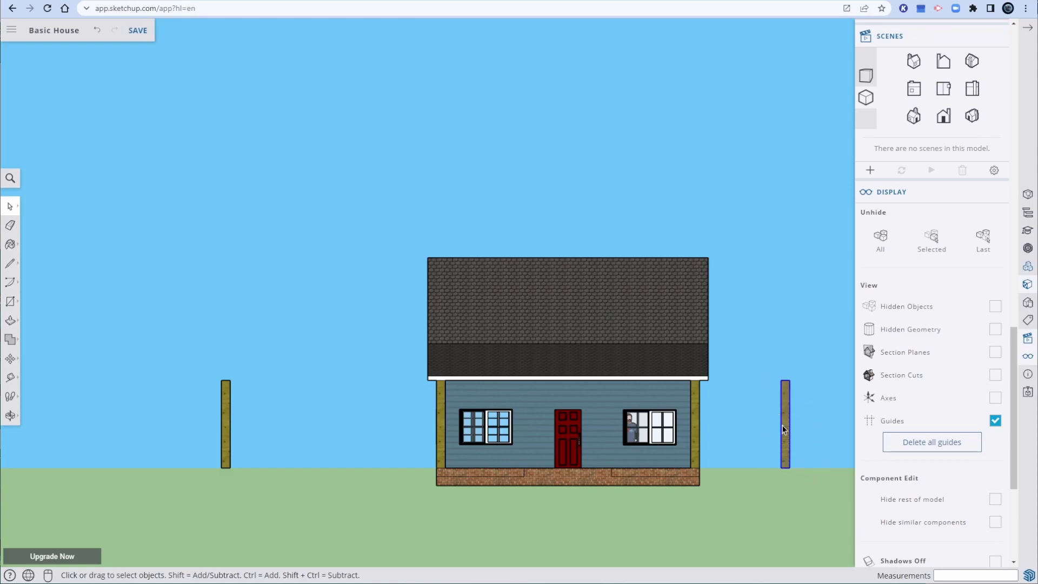
scroll(785, 469, "up", 4)
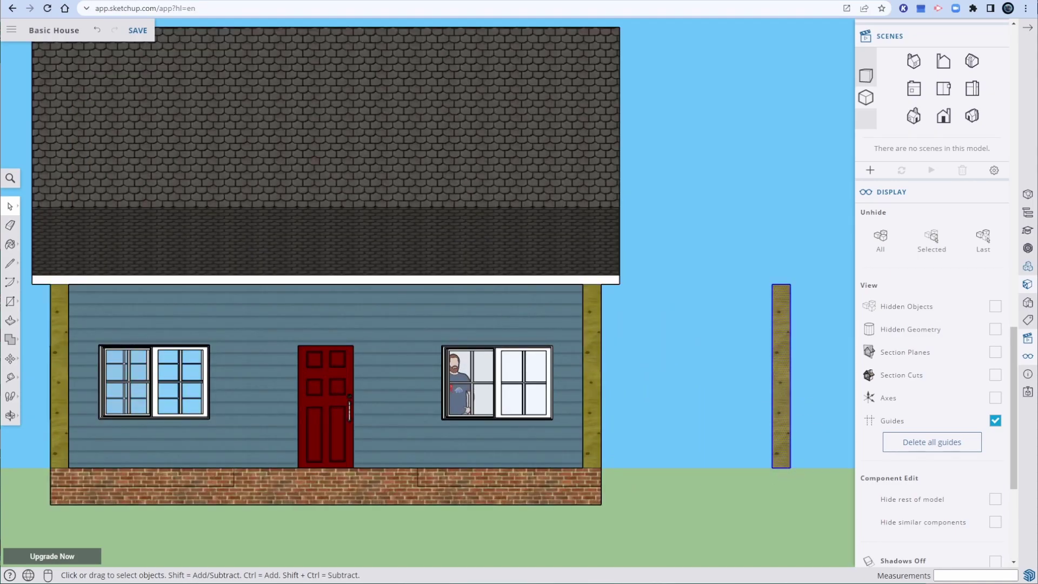
key("m")
left_click(780, 468)
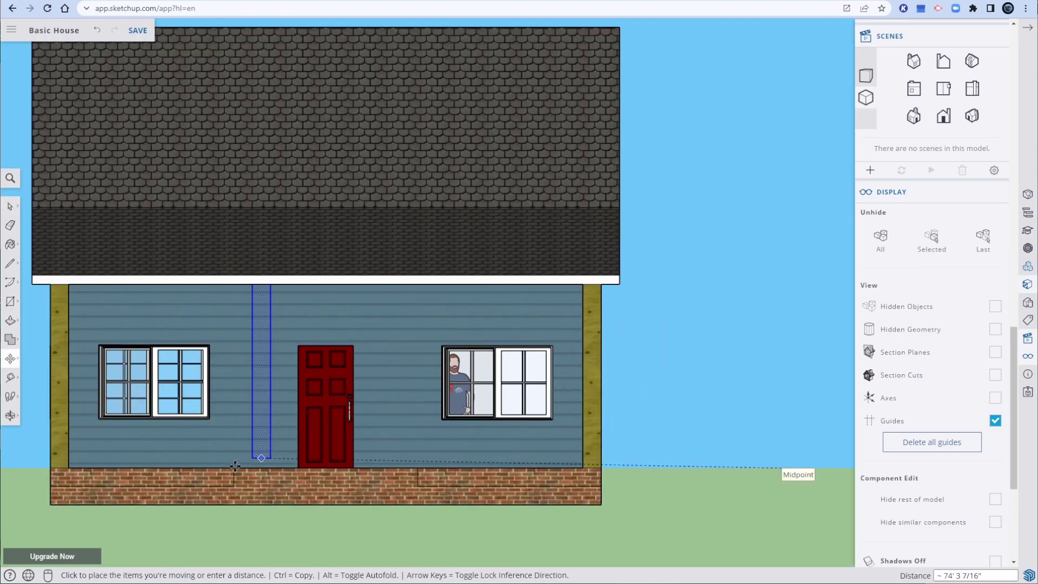
scroll(234, 468, "up", 5)
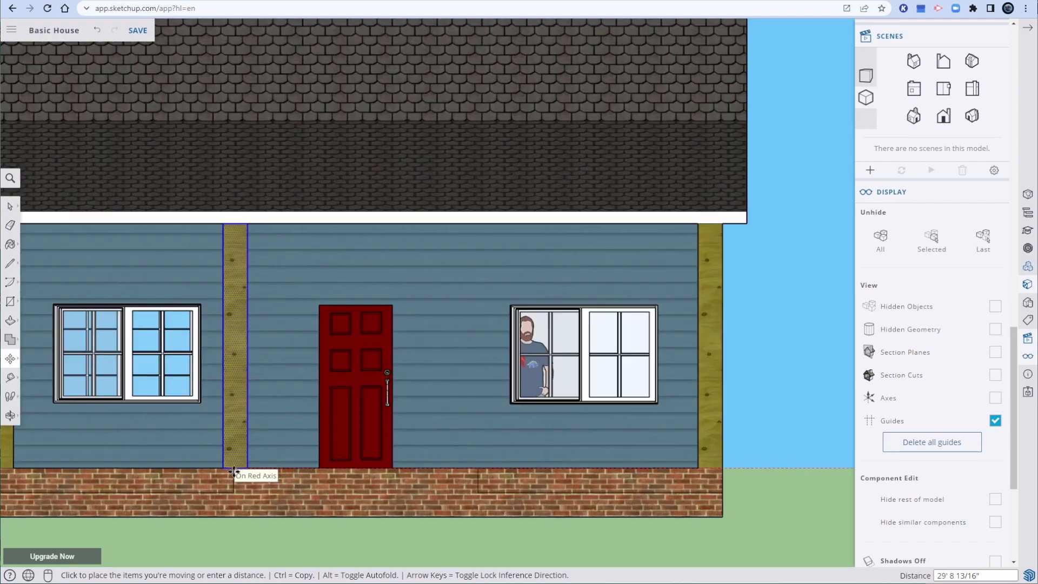
middle_click_drag(232, 473, 437, 502)
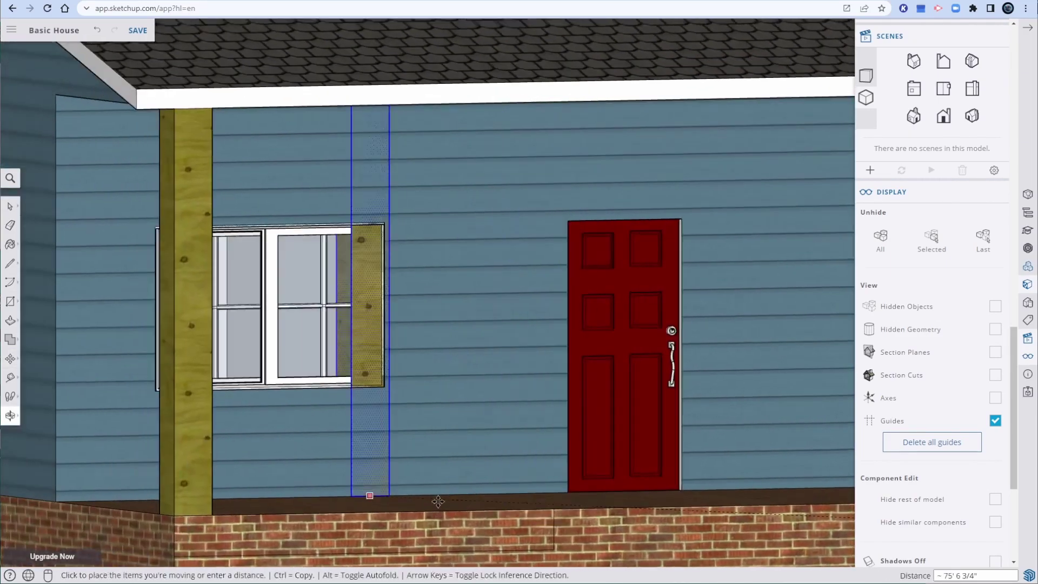
left_click(573, 508)
scroll(686, 510, "down", 4)
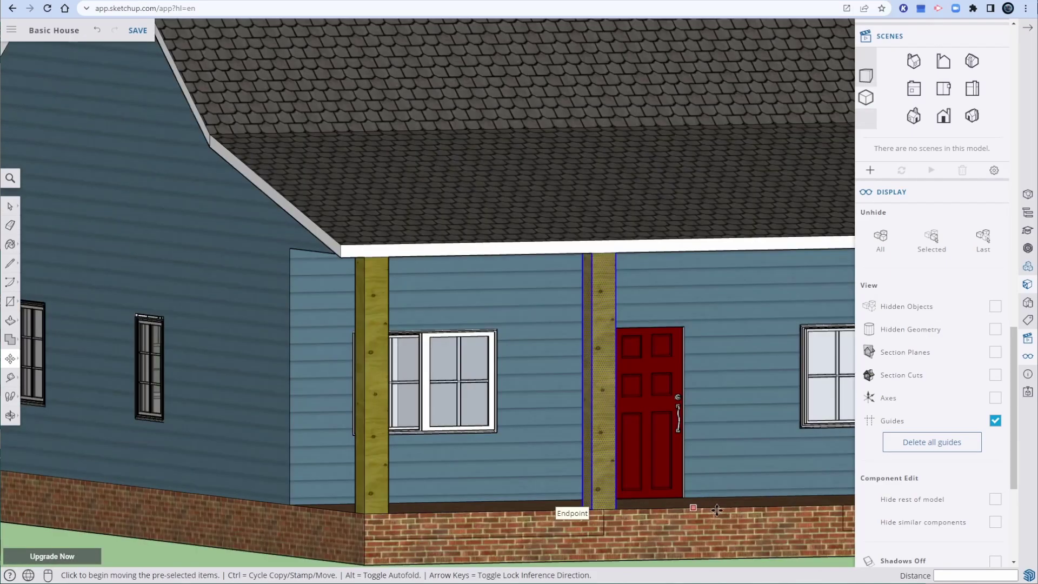
middle_click_drag(746, 480, 464, 392, "shift")
key("space")
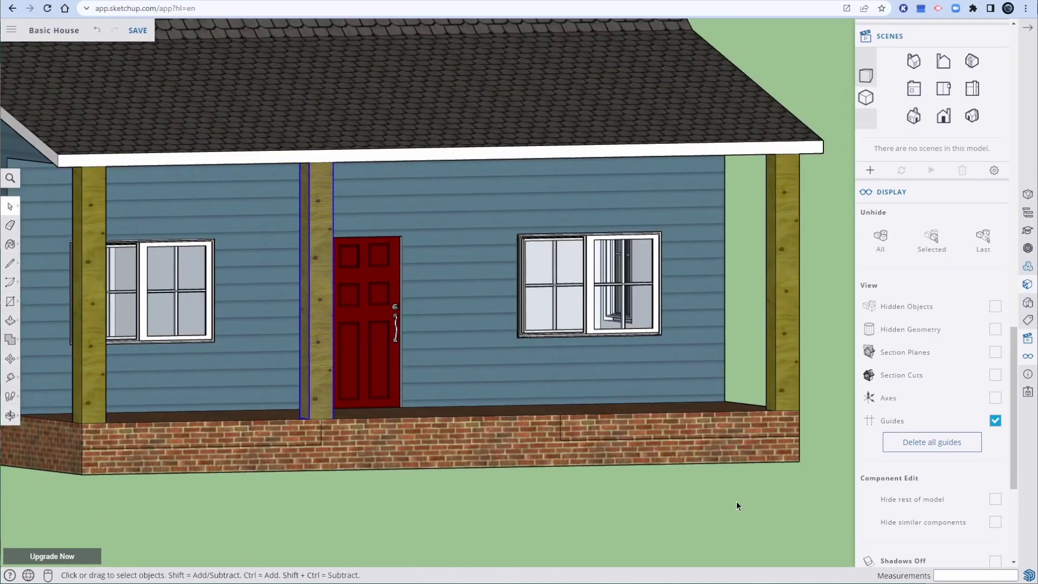
Move another loose post onto the 10' mark between the door and right window, and erase the marking lines from the brick base front.
middle_click_drag(736, 505, 584, 485)
scroll(689, 527, "down", 2)
scroll(675, 546, "down", 5)
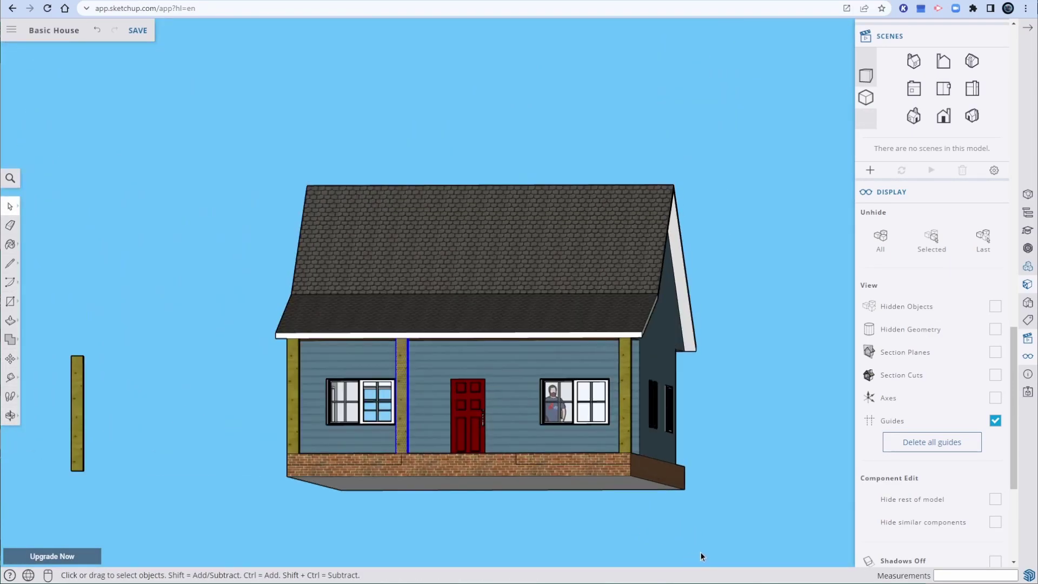
middle_click_drag(730, 550, 556, 477, "shift")
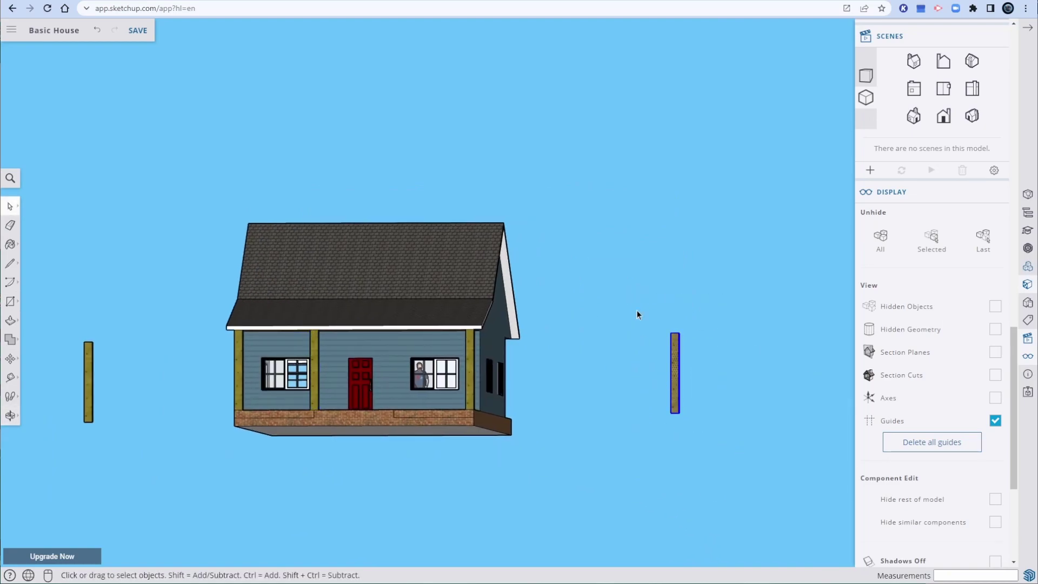
key("m")
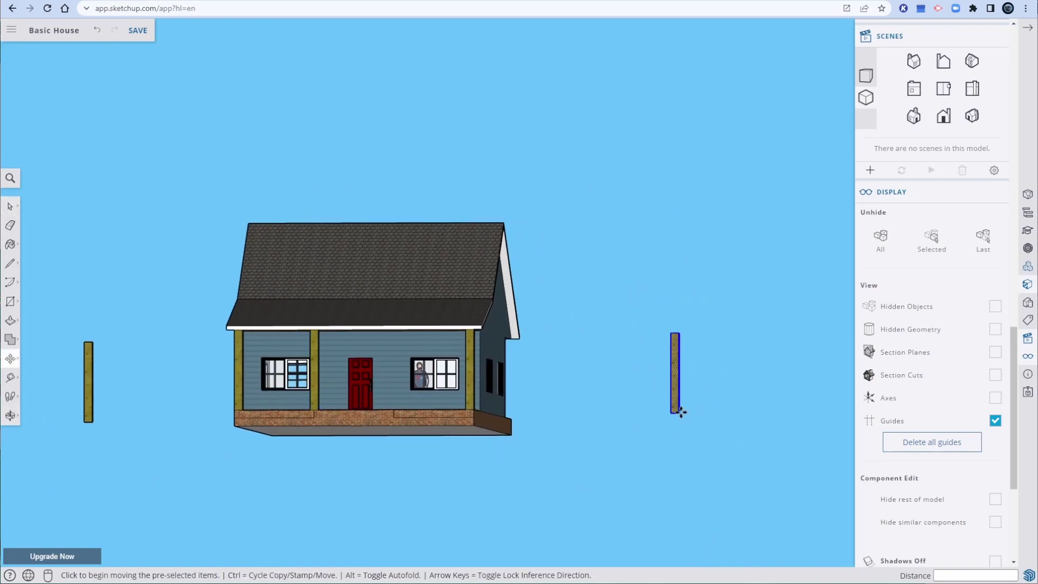
scroll(678, 412, "up", 5)
left_click(643, 414)
scroll(435, 443, "down", 5)
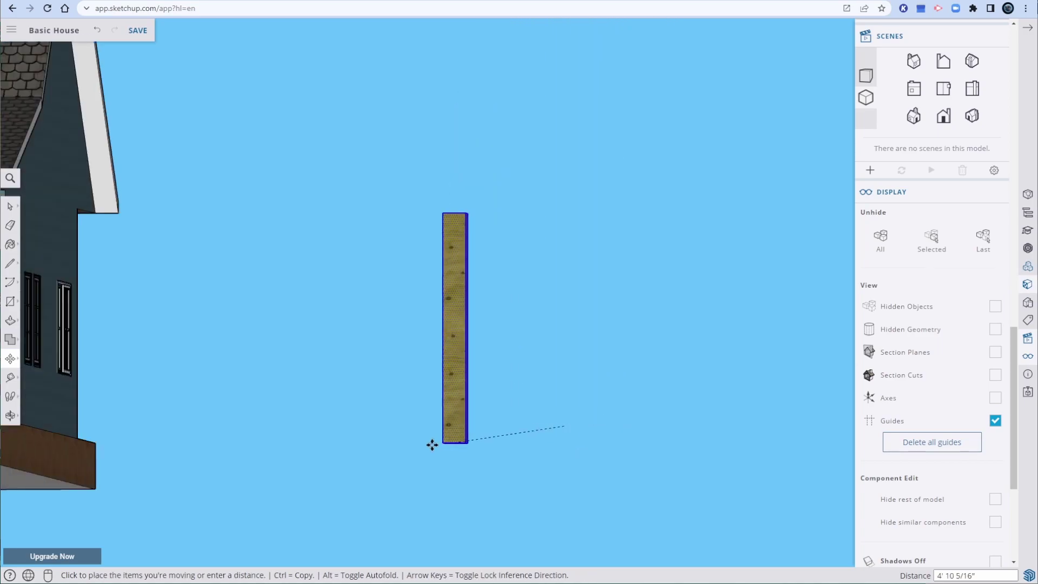
scroll(292, 484, "down", 3)
middle_click_drag(304, 480, 443, 572, "shift")
scroll(363, 548, "up", 5)
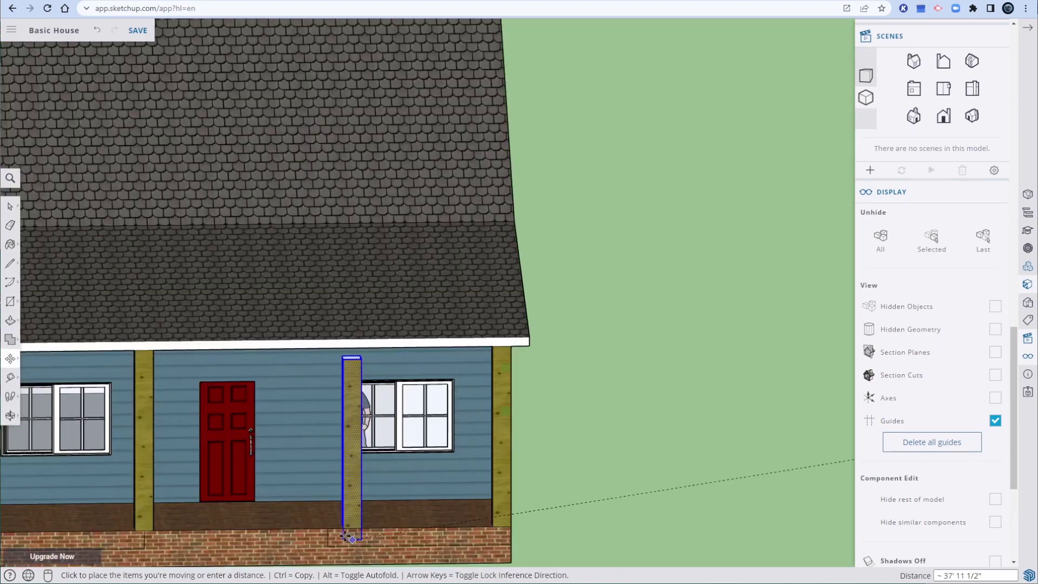
left_click(332, 516)
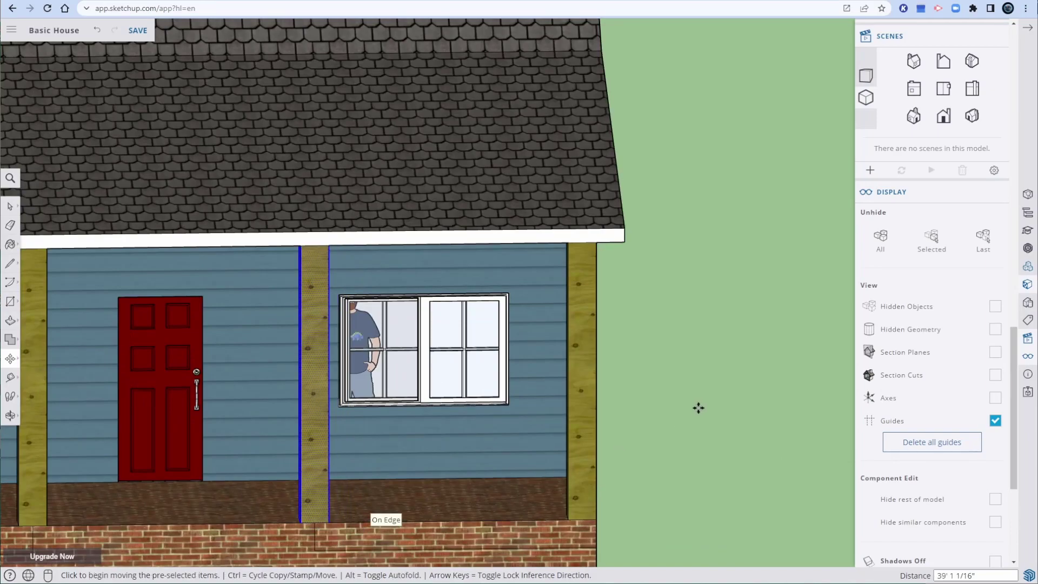
scroll(697, 405, "down", 6)
key("Escape")
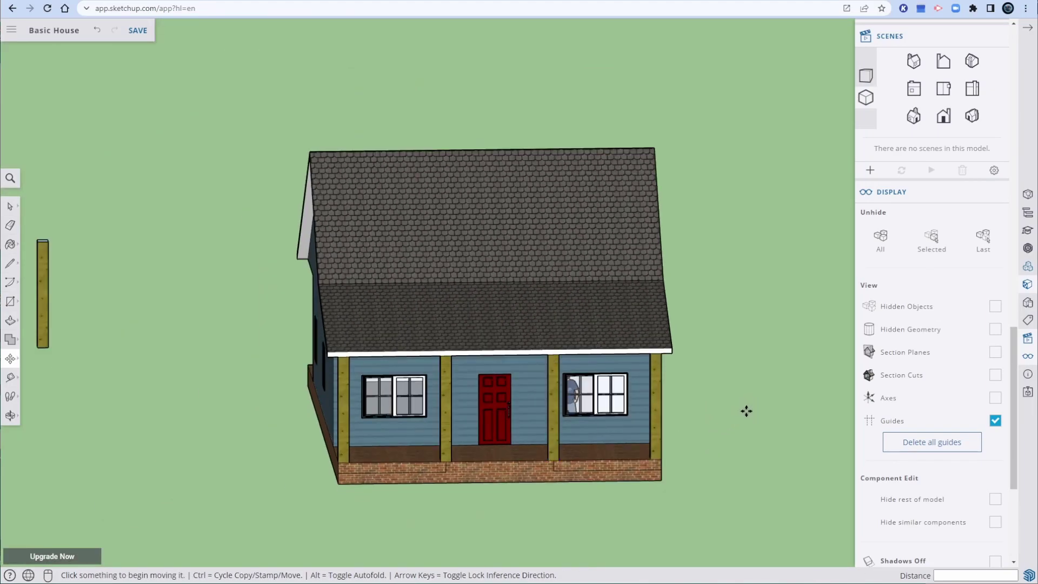
key("space")
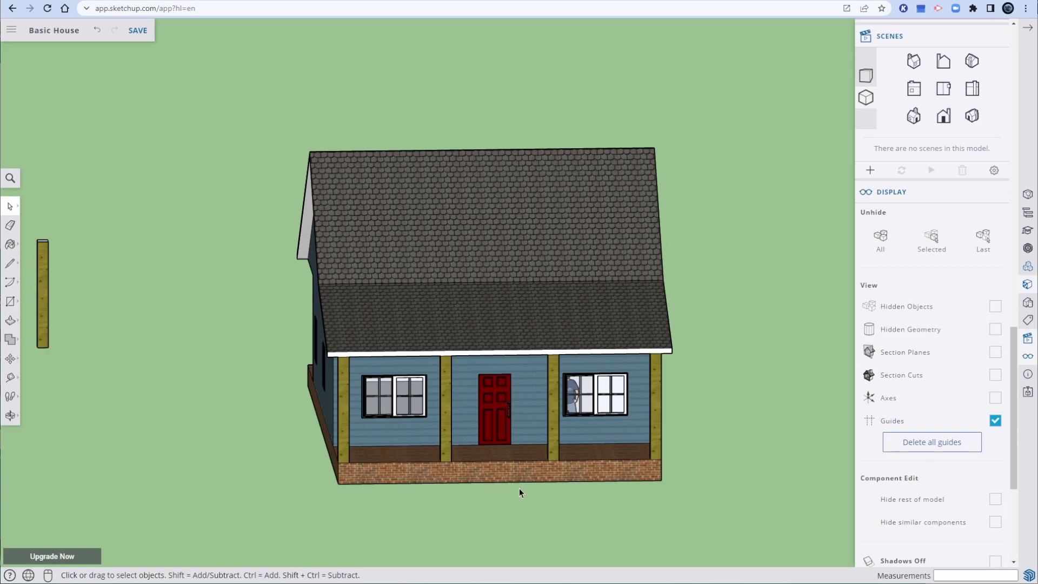
Examine the house with its four front porch posts from the front, the sides and the back.
key("o")
left_click_drag(725, 433, 685, 393)
key("space")
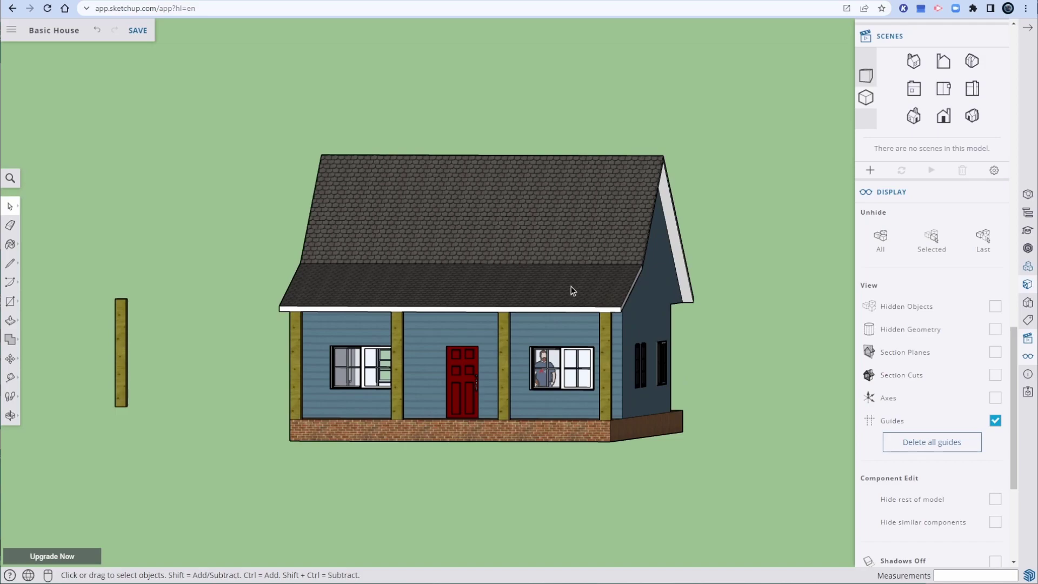
middle_click_drag(765, 419, 368, 399)
middle_click_drag(611, 418, 588, 471)
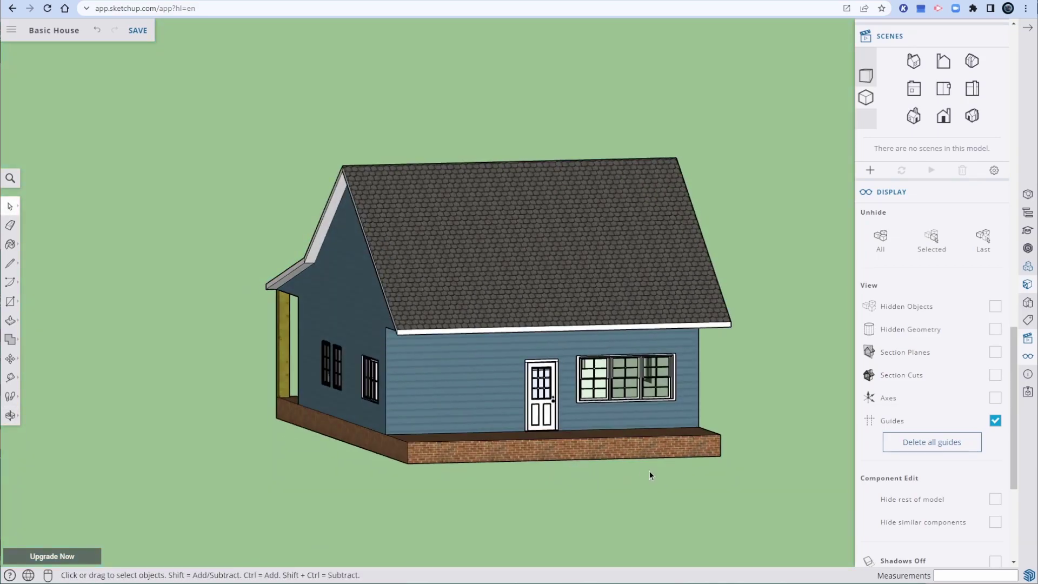
middle_click_drag(277, 437, 589, 411)
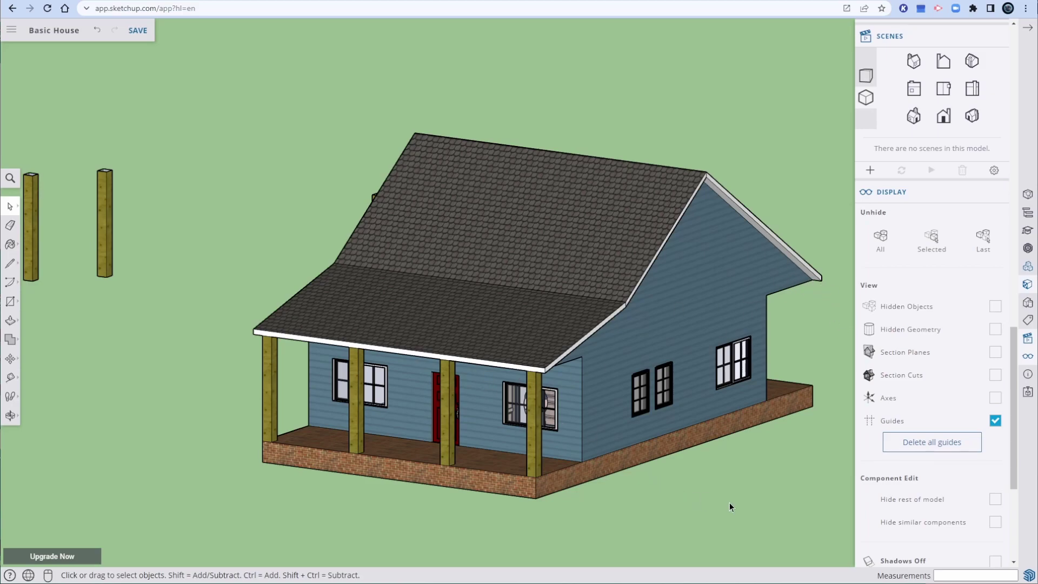
Examine the front porch up close, ending on the bearded figure standing behind the window.
scroll(731, 385, "up", 5)
middle_click_drag(674, 395, 593, 47, "shift")
middle_click_drag(669, 283, 560, 434)
middle_click_drag(607, 369, 697, 331)
scroll(505, 375, "up", 10)
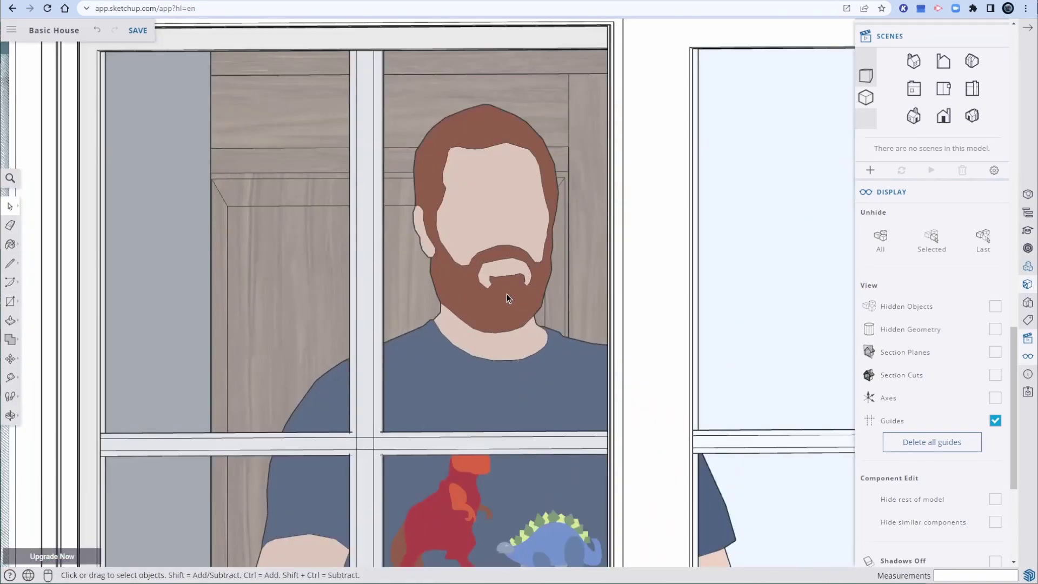
scroll(507, 301, "up", 3)
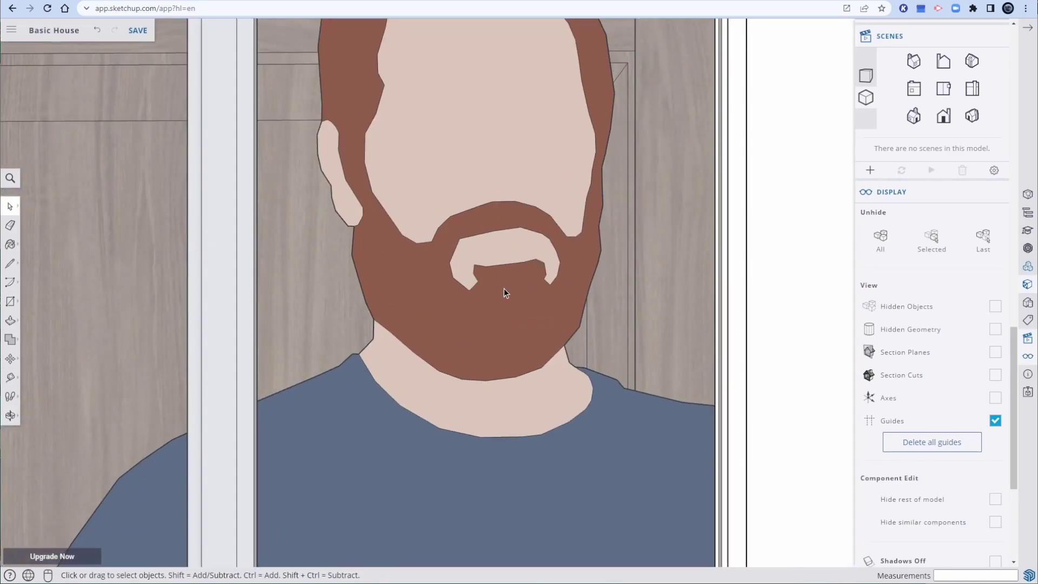